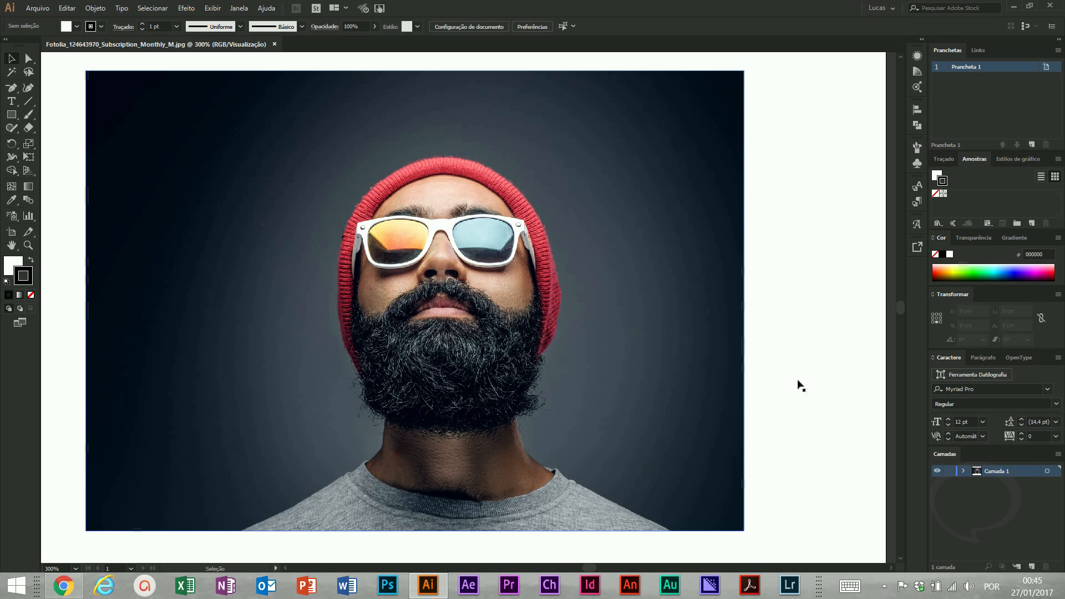
Rename the photo's layer as Imagem and lock it
double_click(993, 471)
type("Imagem")
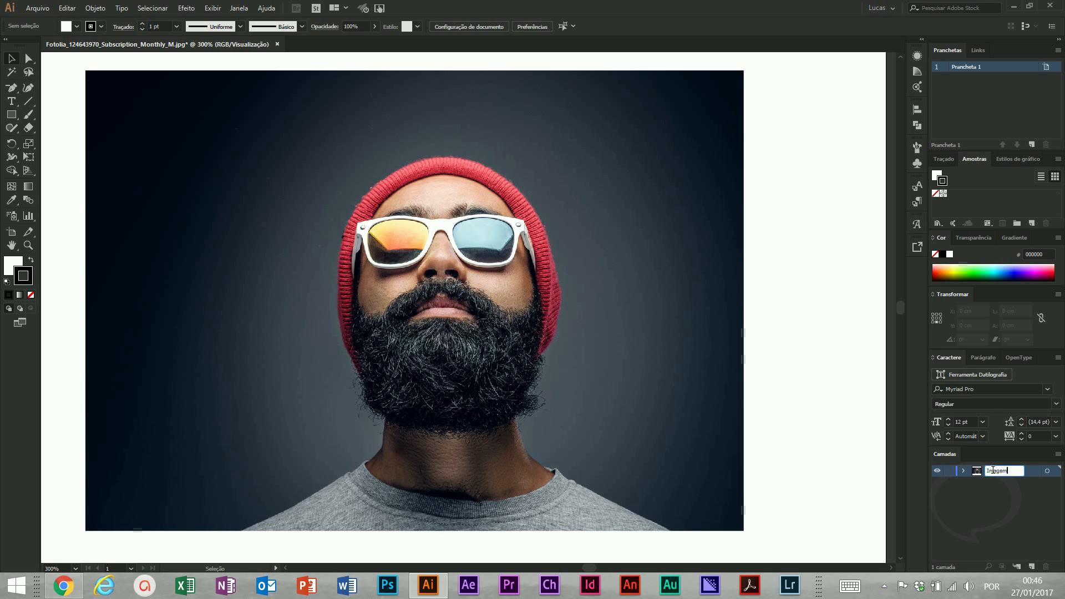
key("Return")
Add a new layer above the photo layer and name it Low Poly
left_click(1033, 567)
double_click(997, 470)
type("Low Poly")
key("Return")
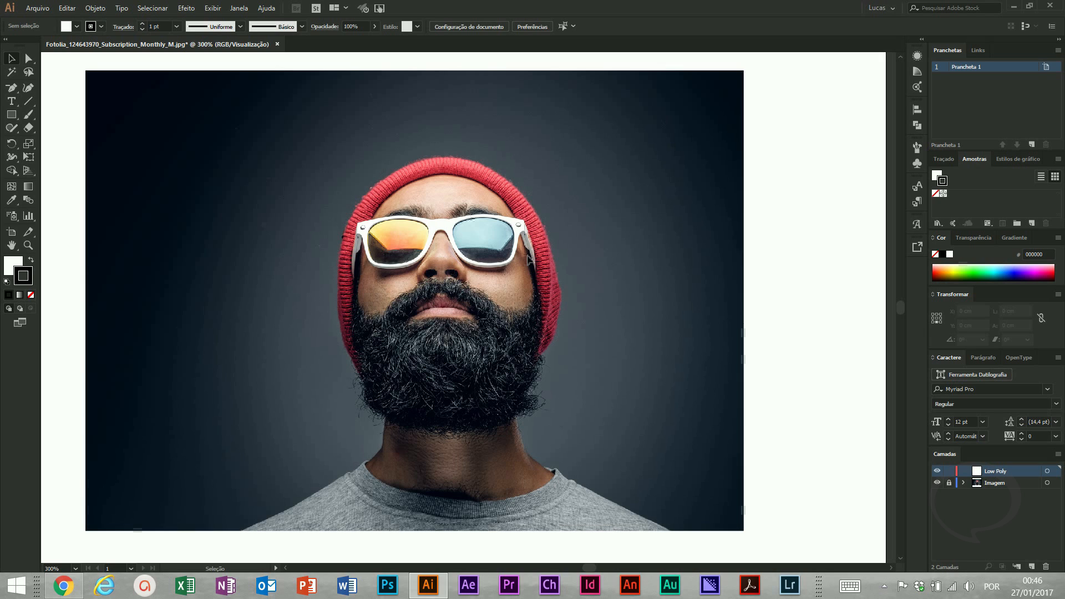
Set the grid colour in the Guides and Grid preferences to a custom cyan with RGB 0, 255, 242
key("ctrl+k")
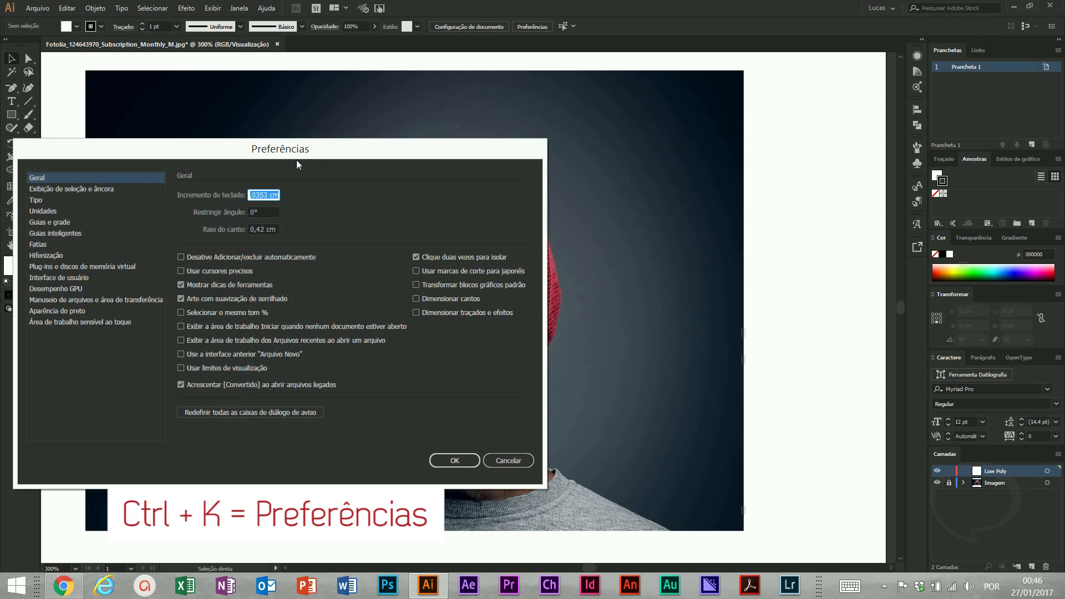
left_click_drag(321, 153, 437, 130)
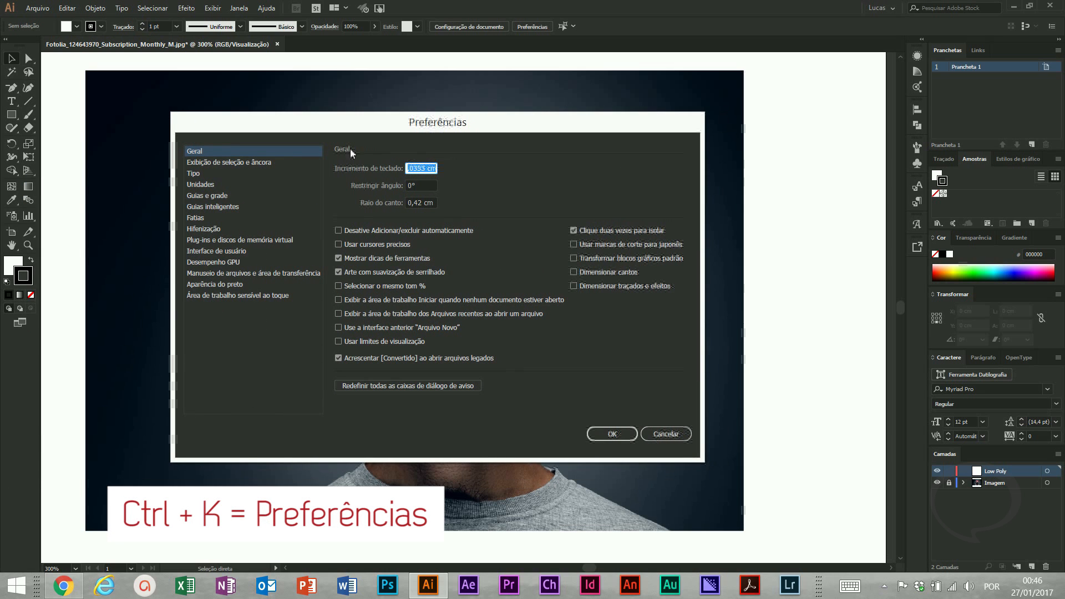
left_click(197, 197)
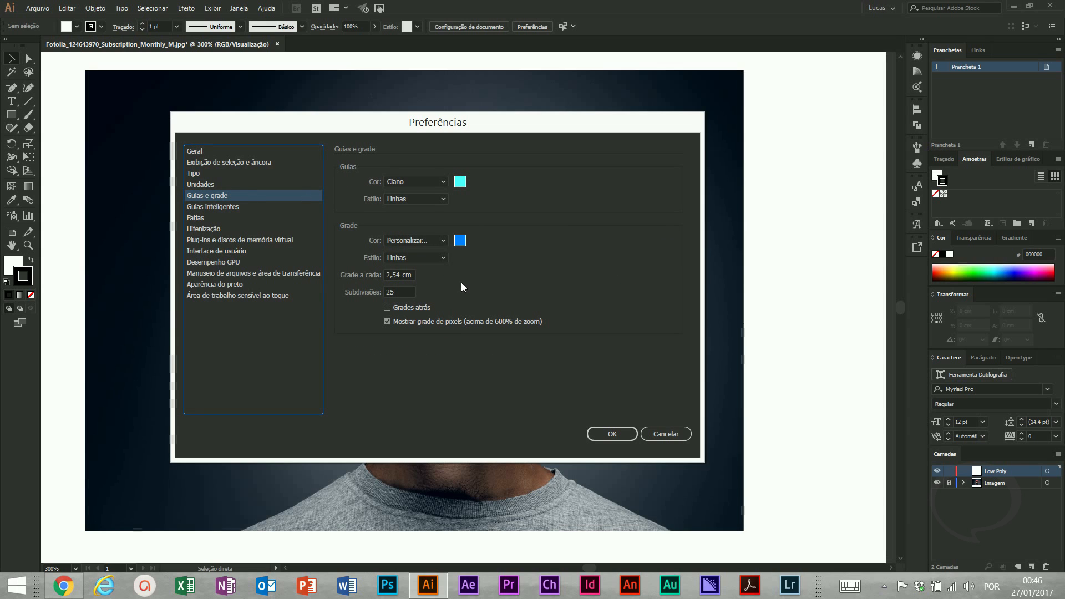
left_click_drag(401, 132, 297, 136)
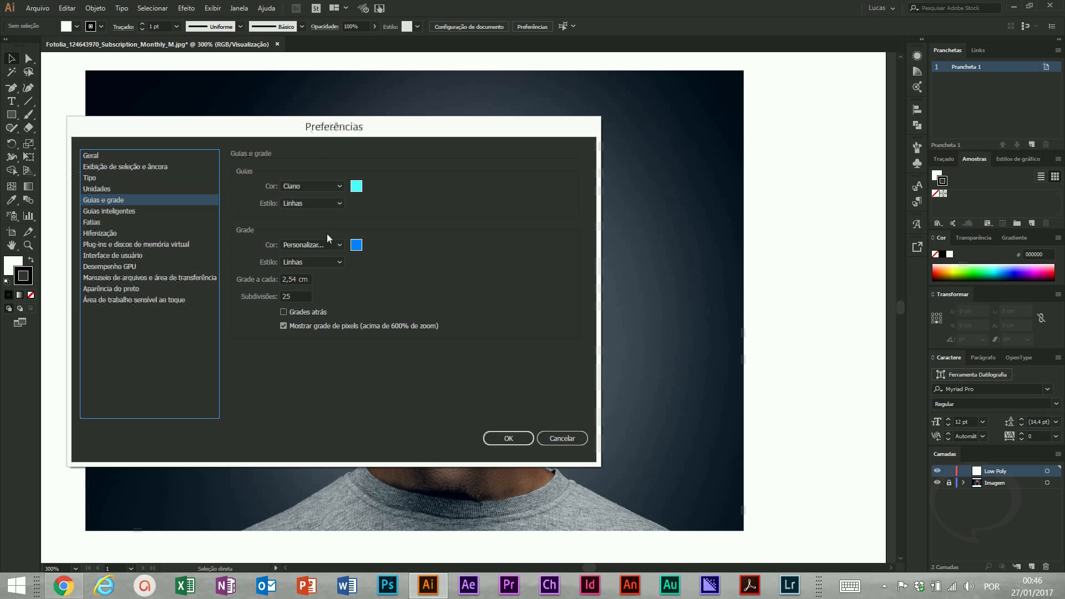
left_click(357, 245)
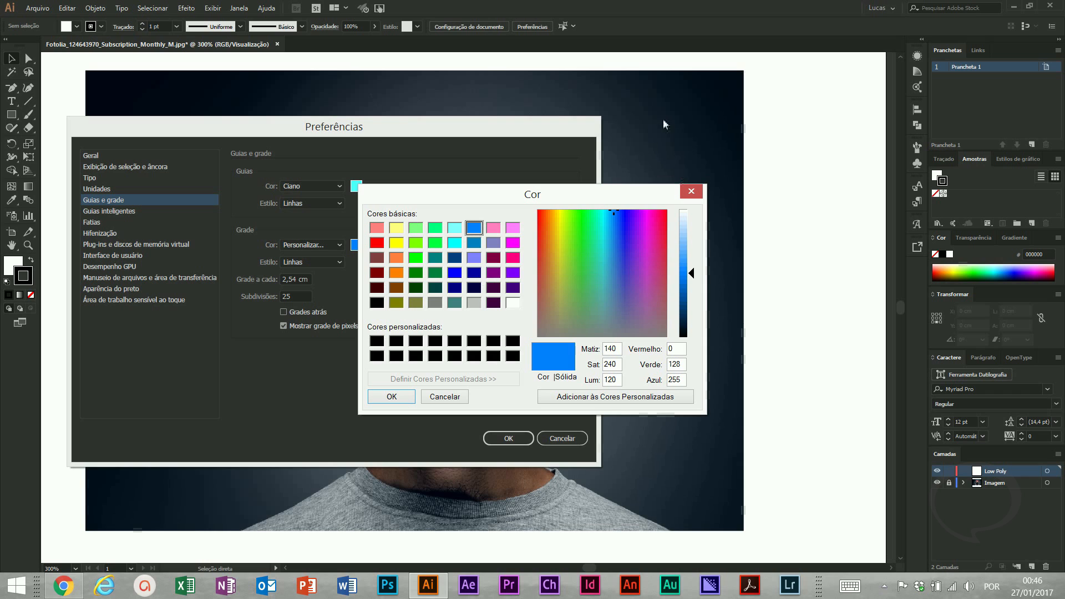
left_click_drag(635, 220, 609, 210)
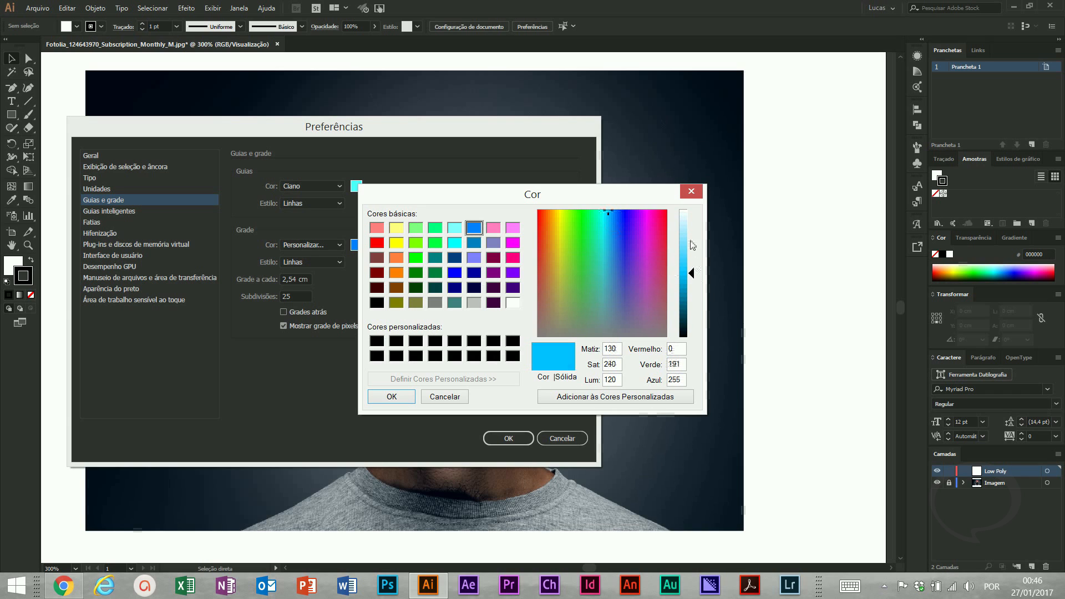
left_click(595, 214)
mouse_move(584, 213)
left_mouse_down()
mouse_move(557, 211)
mouse_move(624, 211)
mouse_move(588, 210)
mouse_move(603, 212)
left_mouse_up()
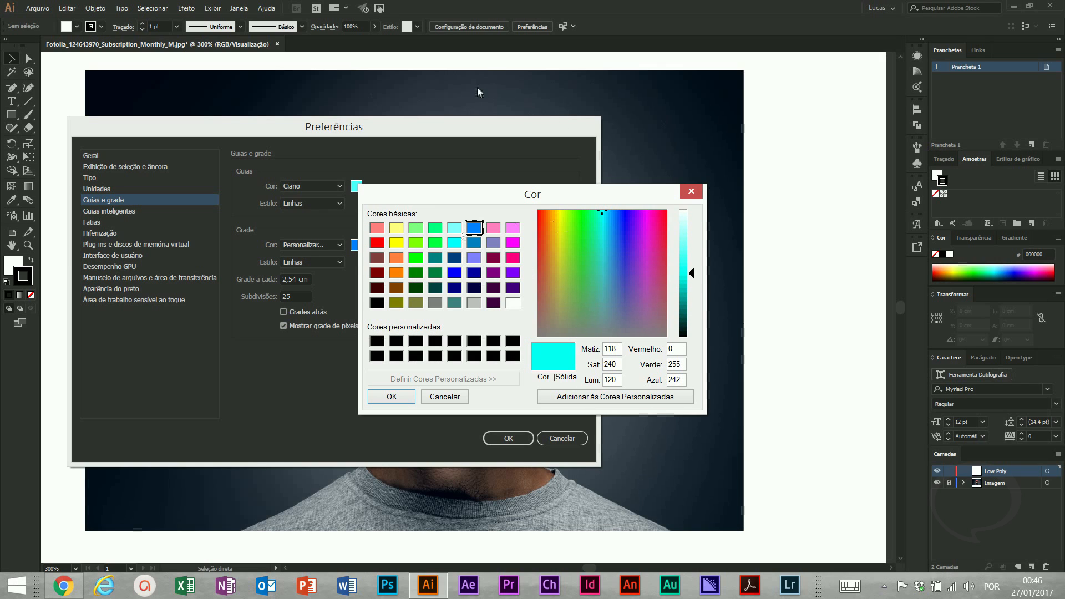
left_click(390, 399)
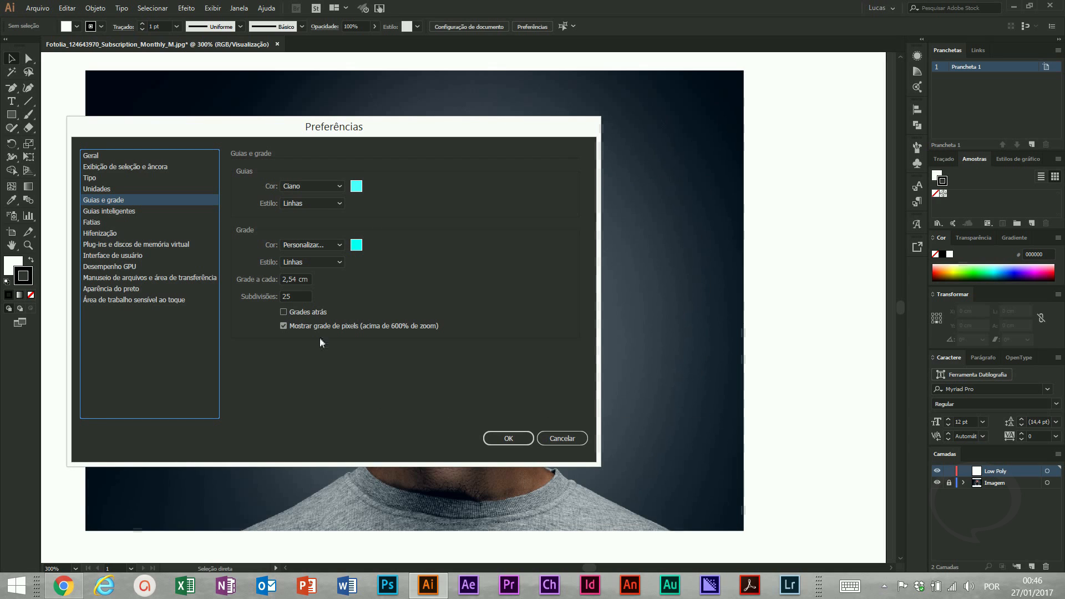
left_click(283, 312)
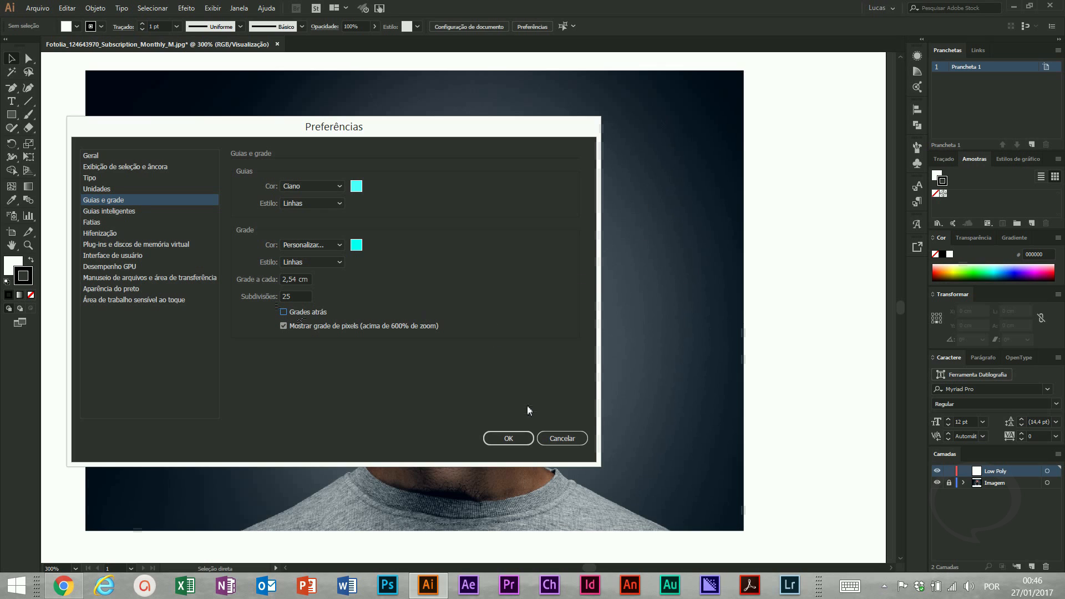
left_click(505, 437)
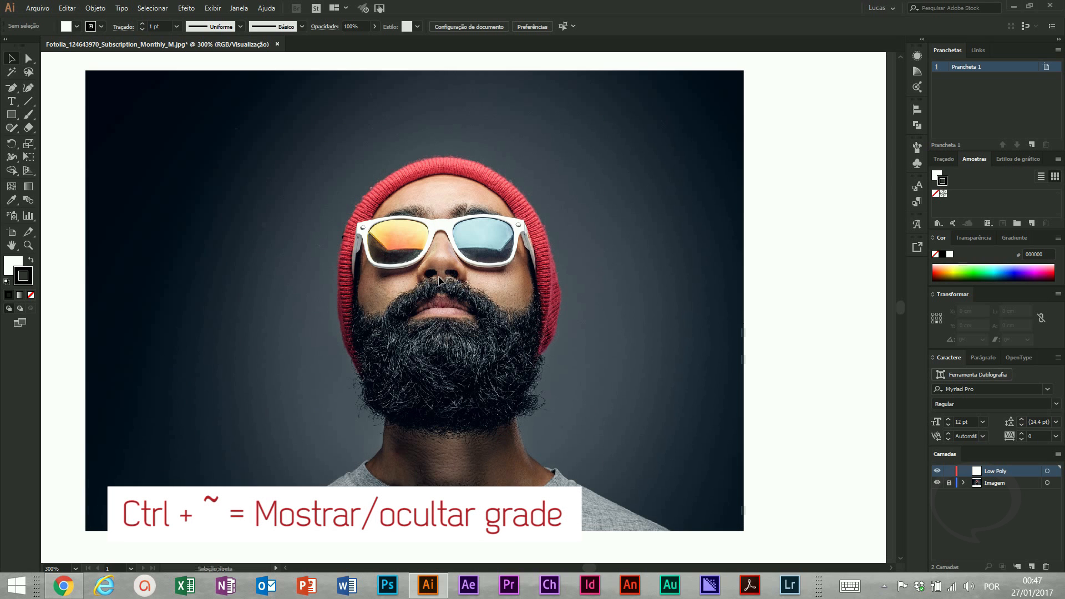
Show the document grid over the portrait
key("ctrl+asciitilde")
key("z")
left_click_drag(292, 173, 650, 425)
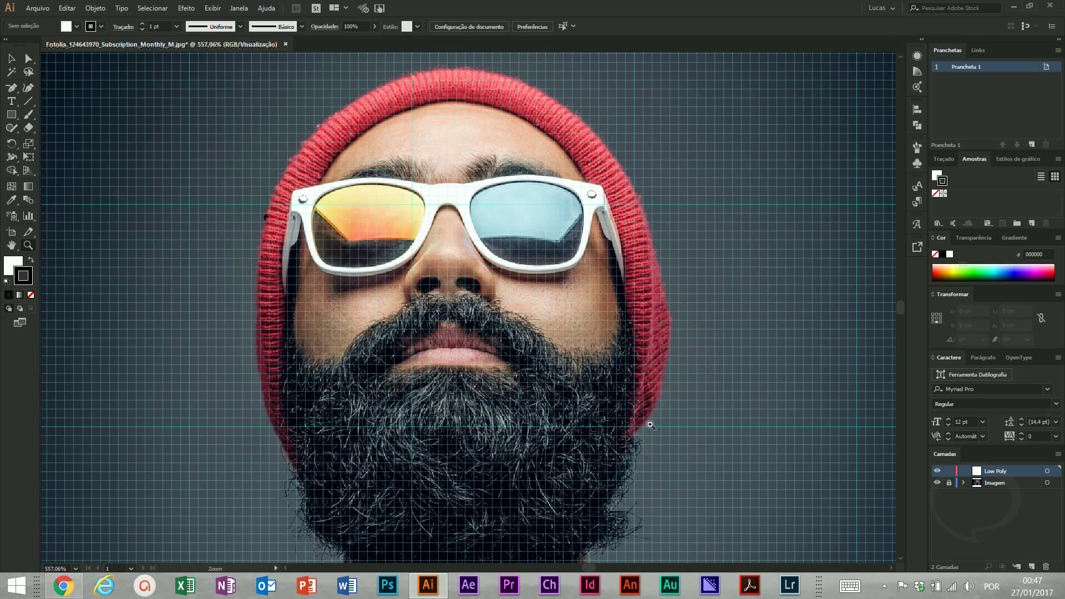
key("v")
left_click_drag(449, 363, 422, 360)
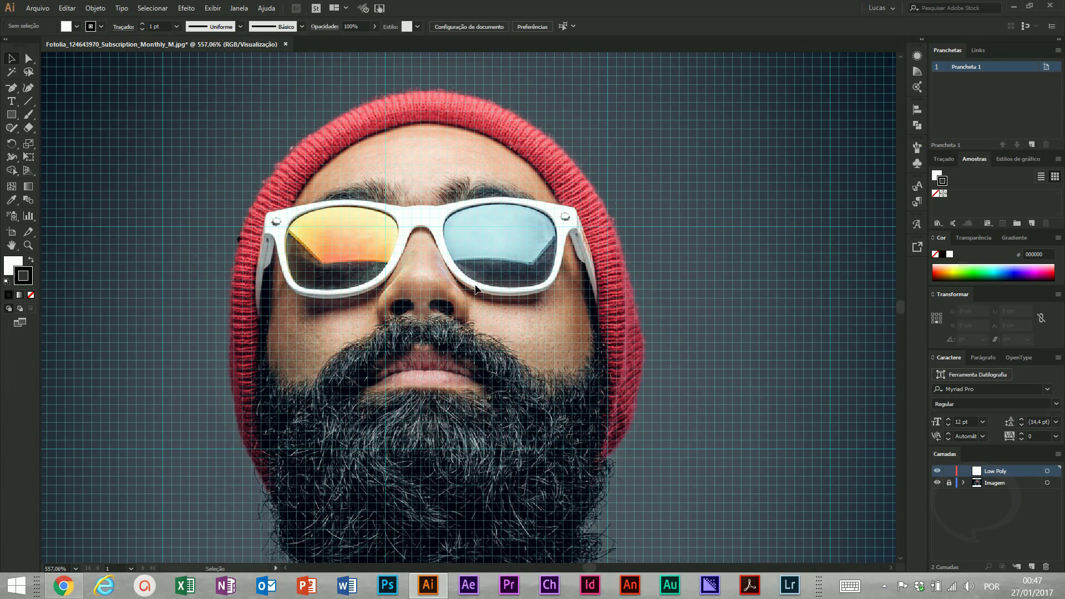
Reduce the number of grid subdivisions in the Guides and Grid preferences to get a coarser grid
key("ctrl+k")
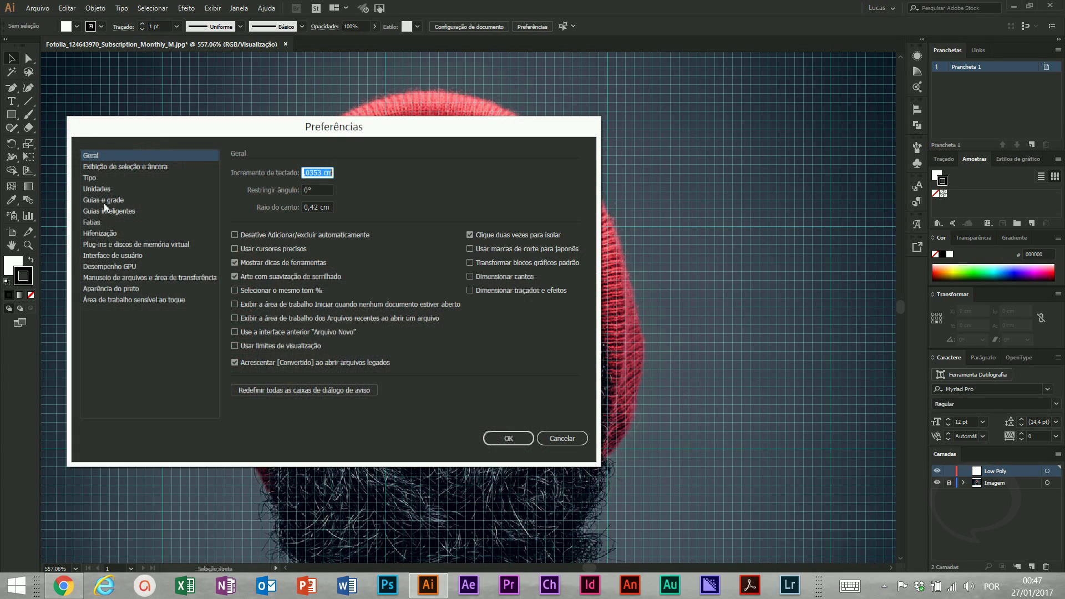
left_click(104, 201)
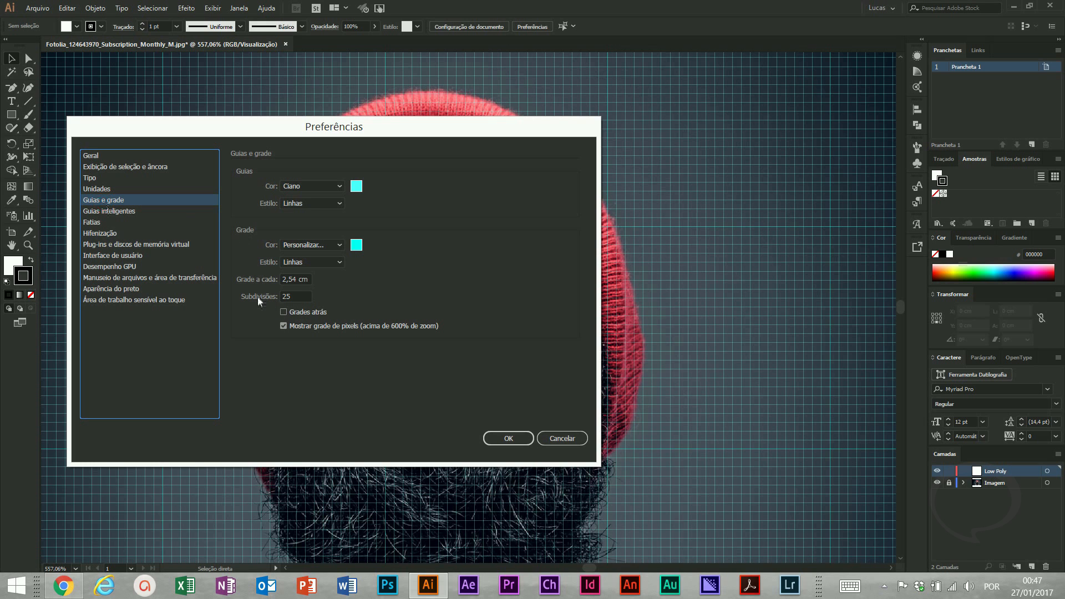
left_click_drag(304, 127, 698, 134)
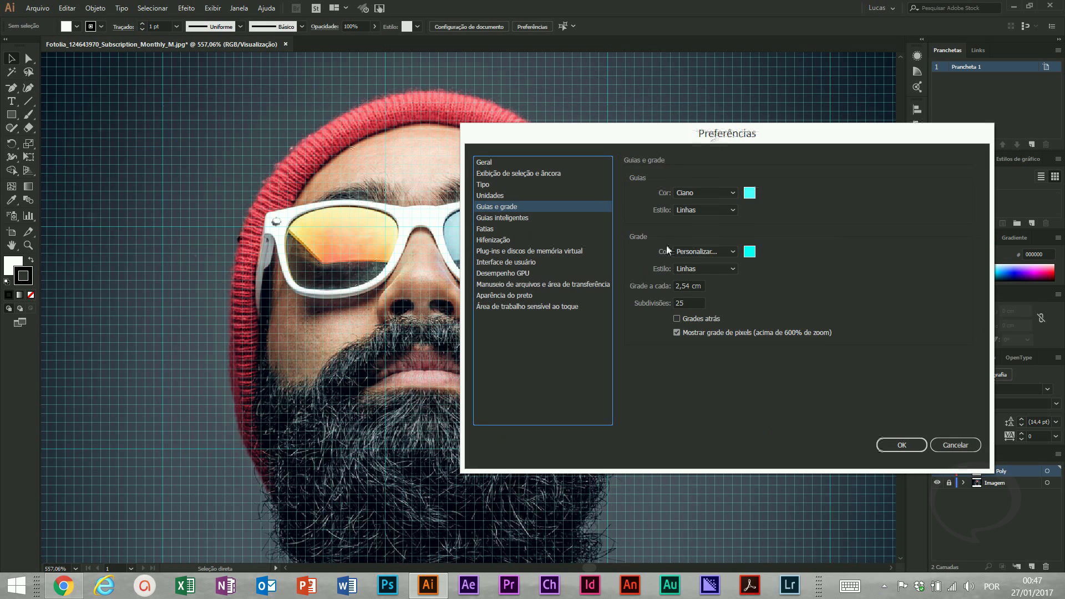
double_click(690, 303)
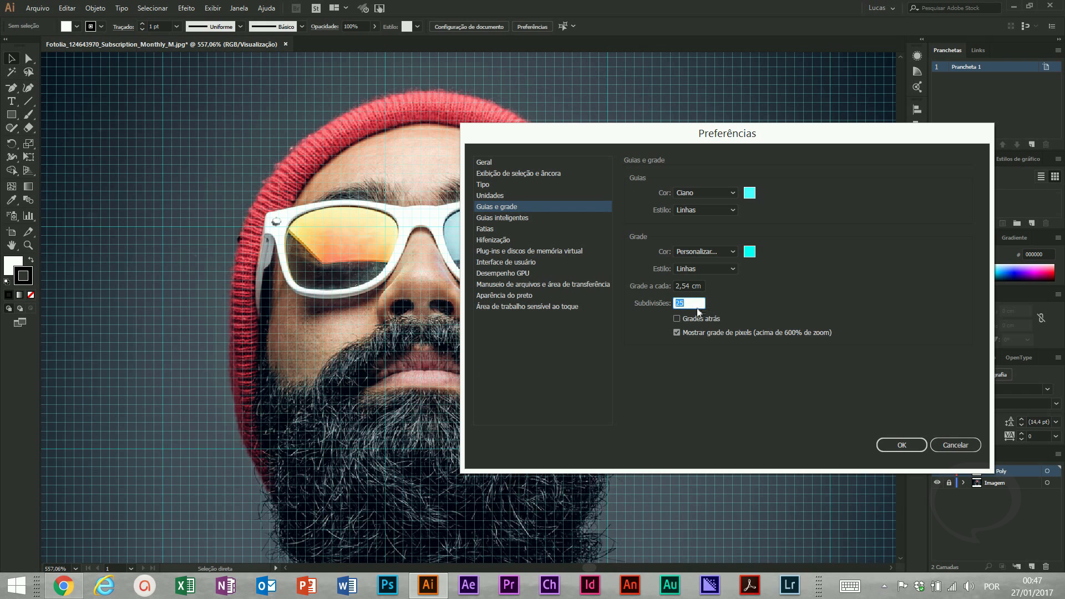
left_click(893, 445)
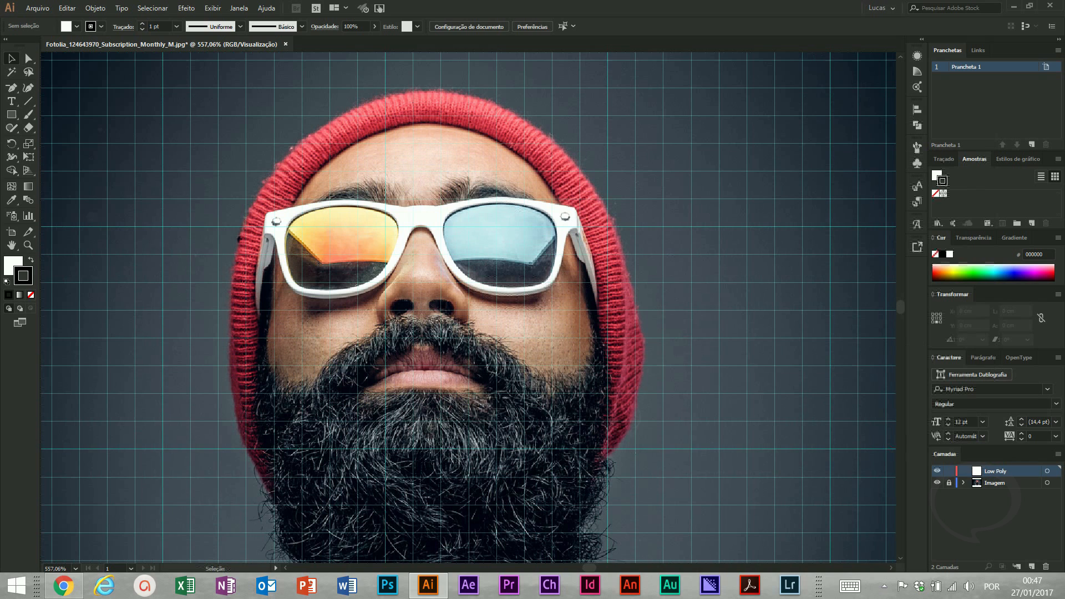
Draw a closed test triangle about 0.94 cm wide and 2.18 cm high with the Pen tool over the cheek beneath the orange lens
key("l")
key("p")
left_click(261, 250)
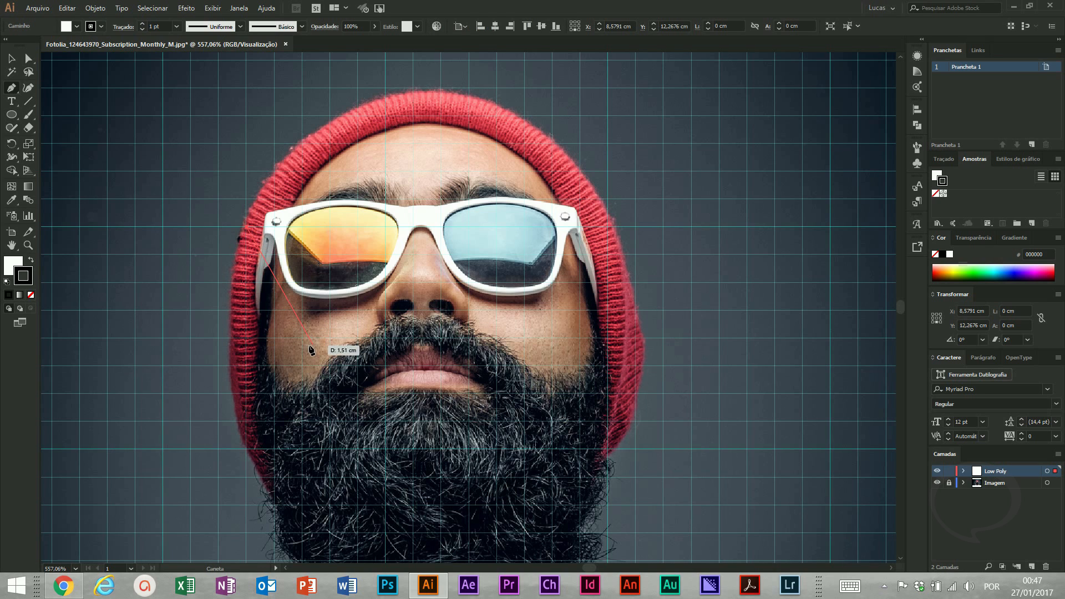
left_click(330, 336)
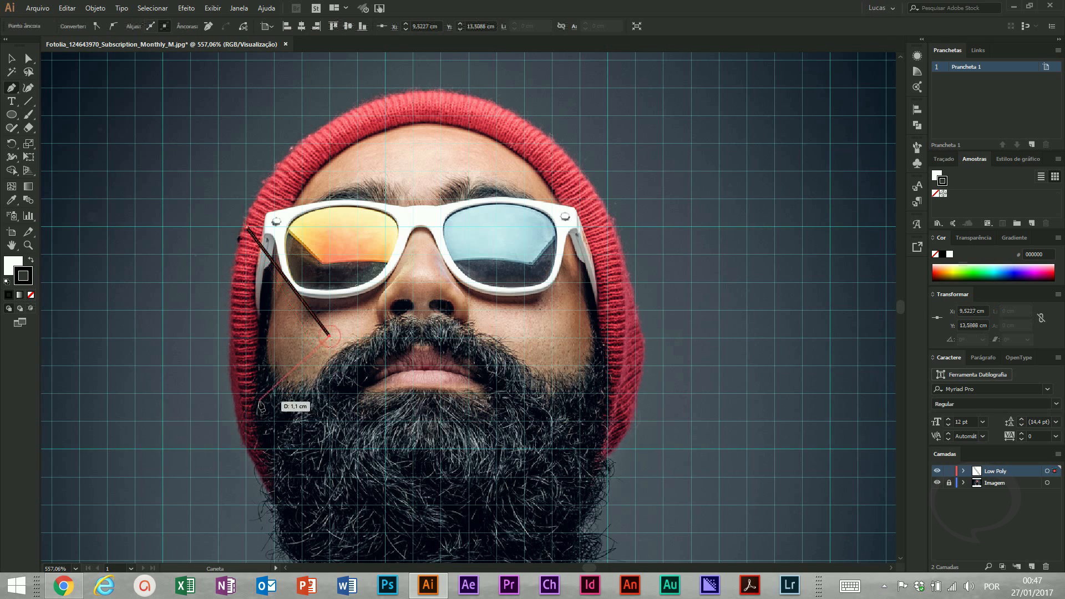
left_click(248, 420)
left_click(247, 227)
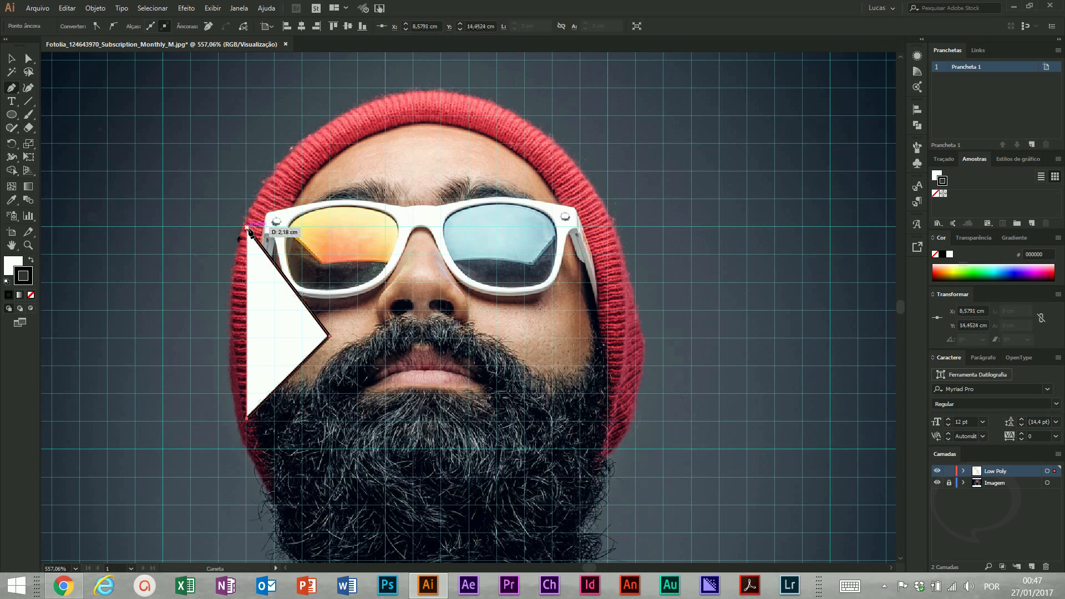
Move the test triangle across to the cheek beneath the blue lens and delete it
key("v")
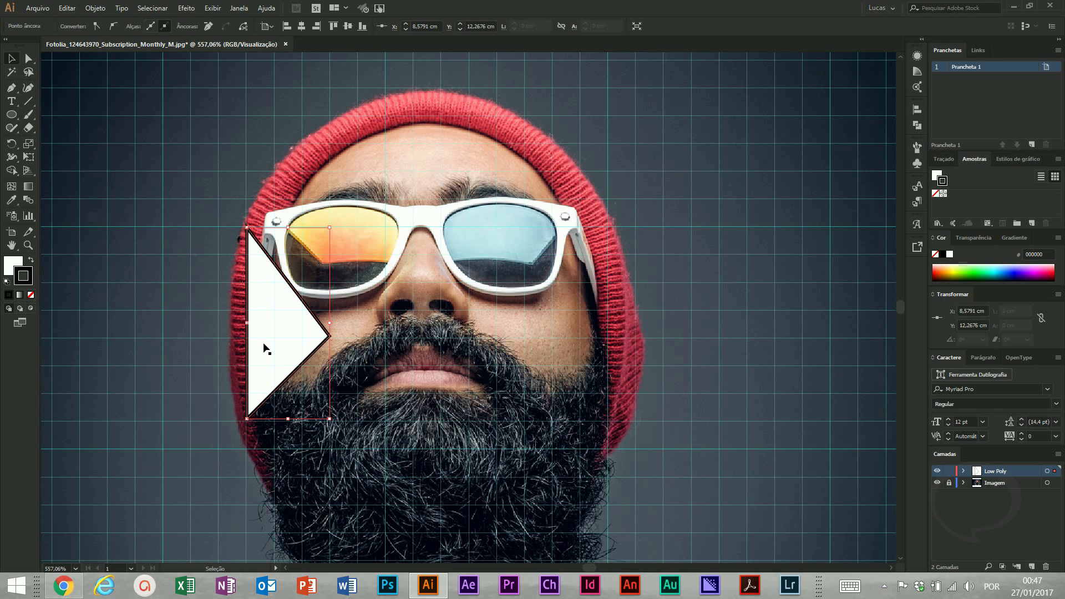
left_click_drag(290, 333, 559, 373)
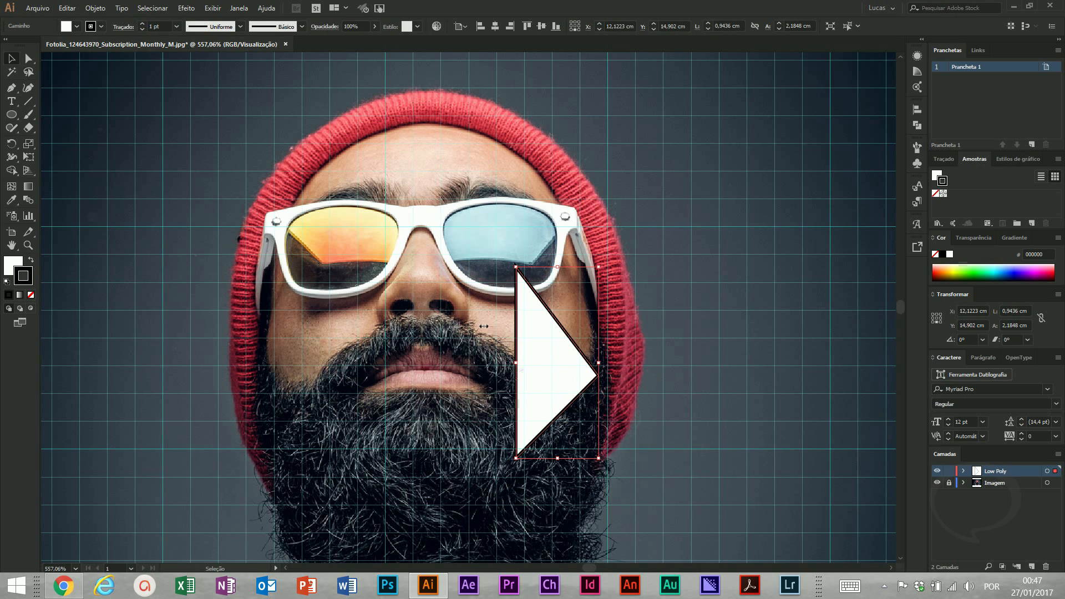
key("Delete")
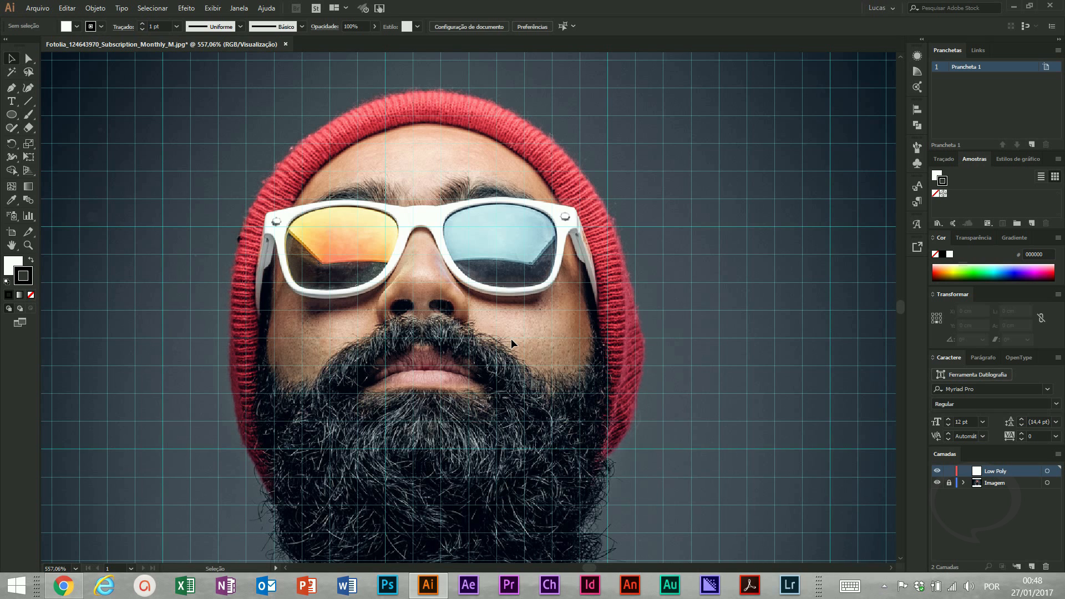
Set the grid subdivisions to 25 in the Guides and Grid preferences
scroll(352, 416, "down", 5)
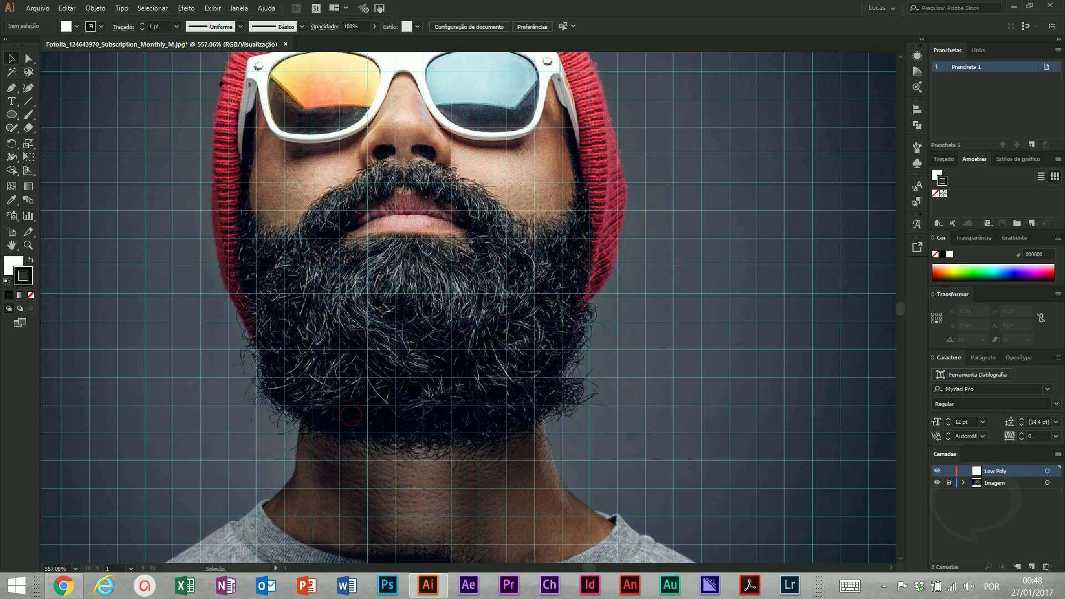
scroll(344, 333, "down", 6)
scroll(345, 333, "up", 10)
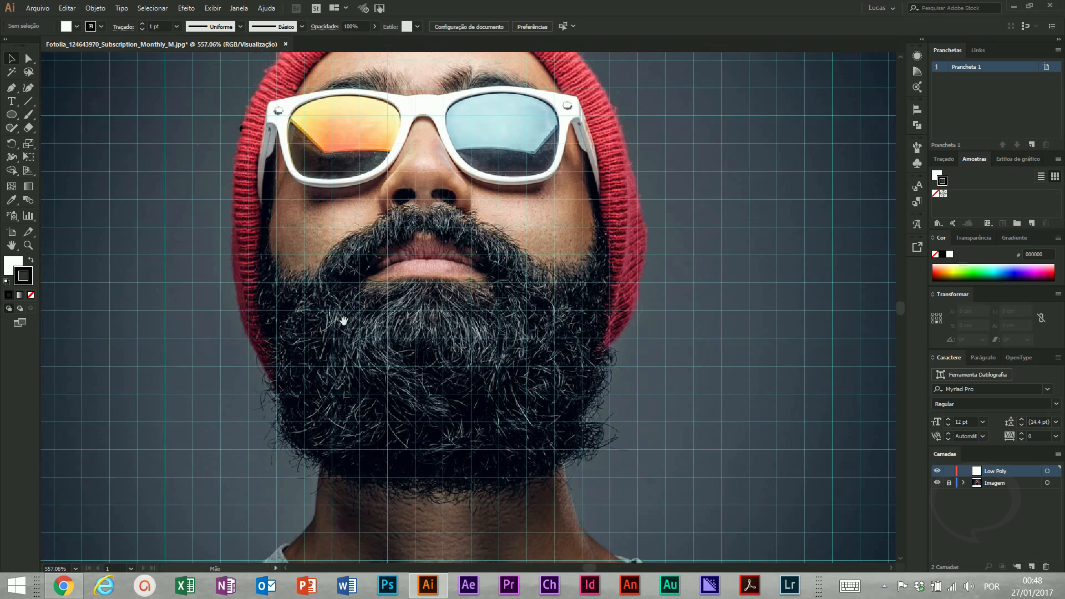
scroll(348, 456, "up", 2)
scroll(341, 450, "down", 6)
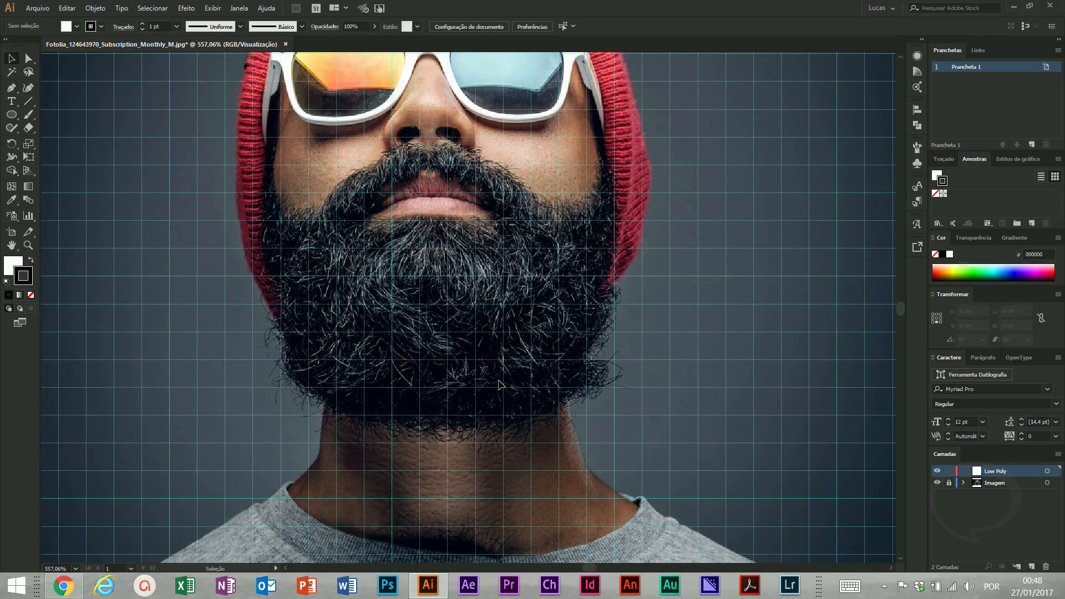
key("ctrl+k")
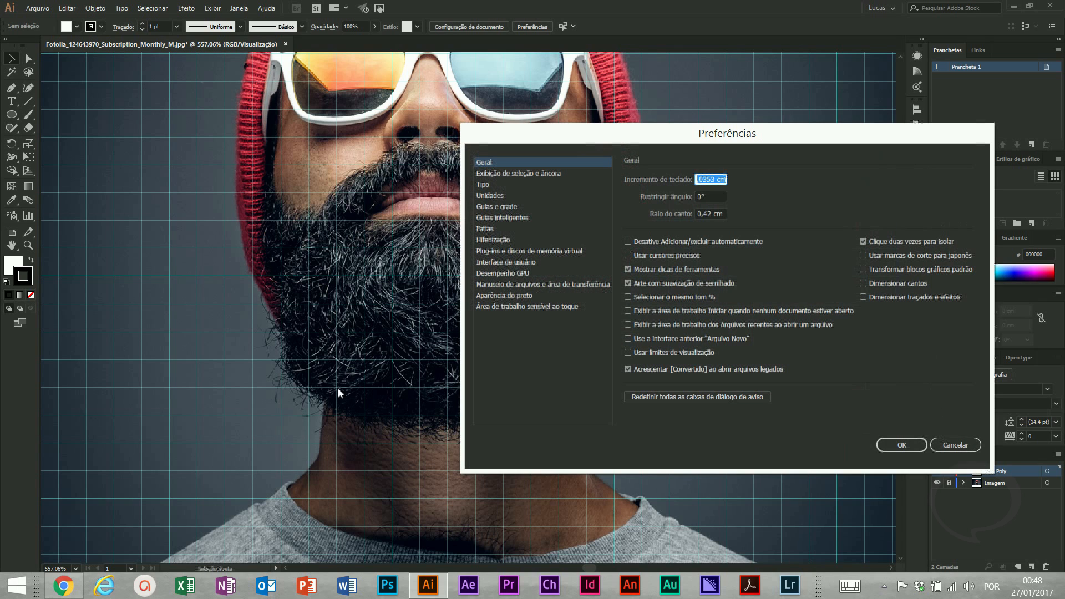
left_click(501, 207)
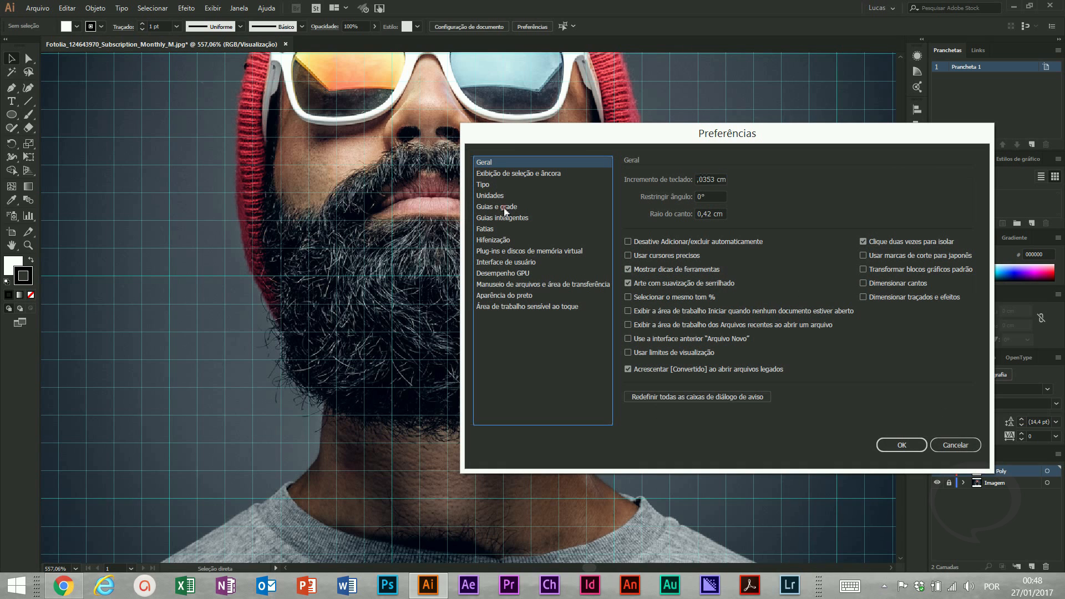
double_click(689, 301)
type("25")
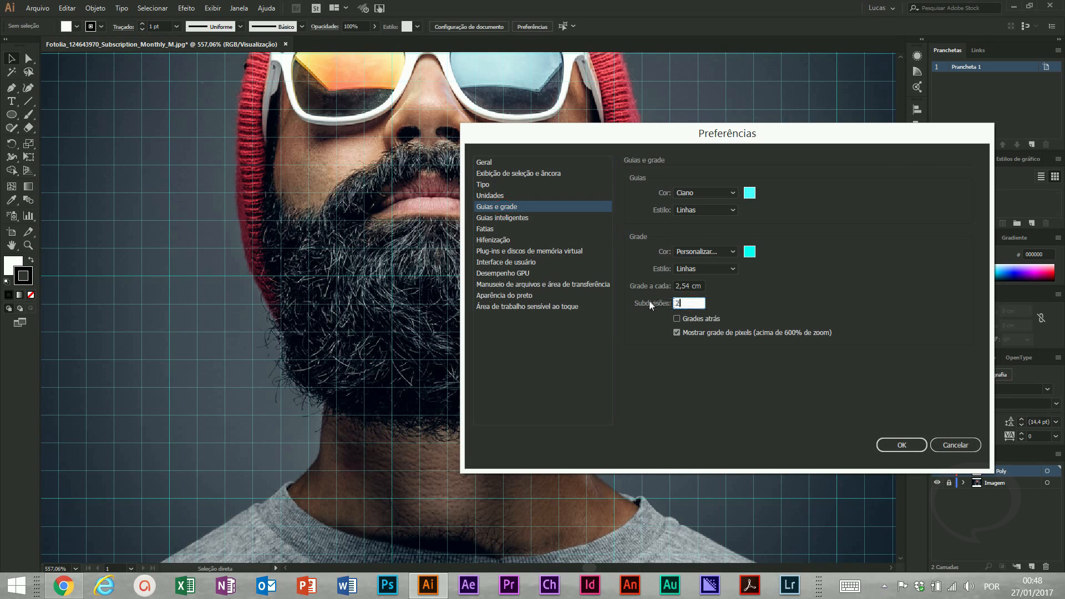
left_click(901, 446)
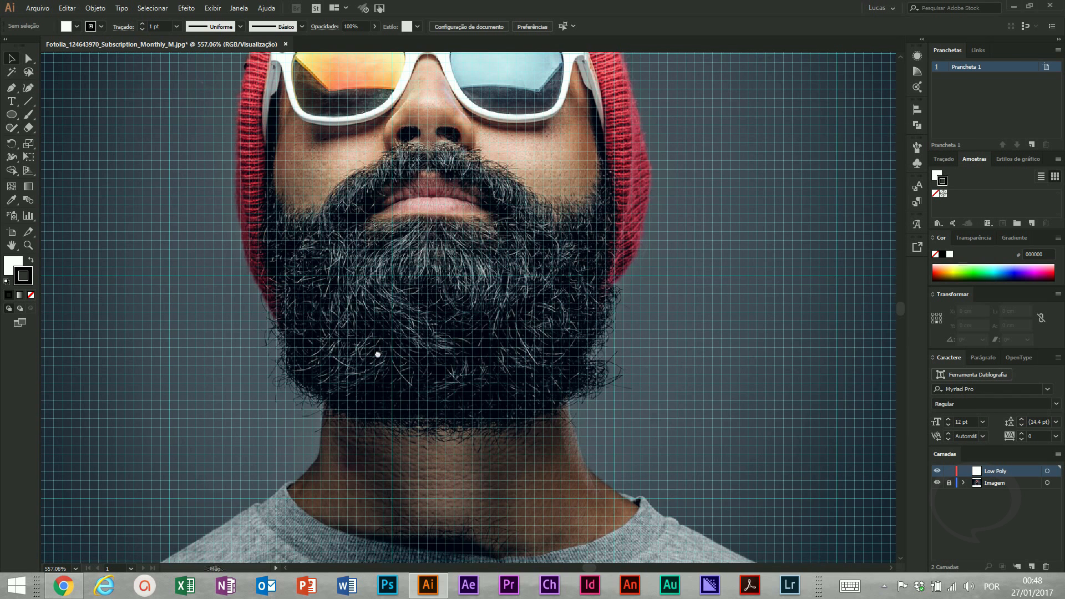
Turn on Snap to Grid for the document
scroll(371, 194, "up", 3)
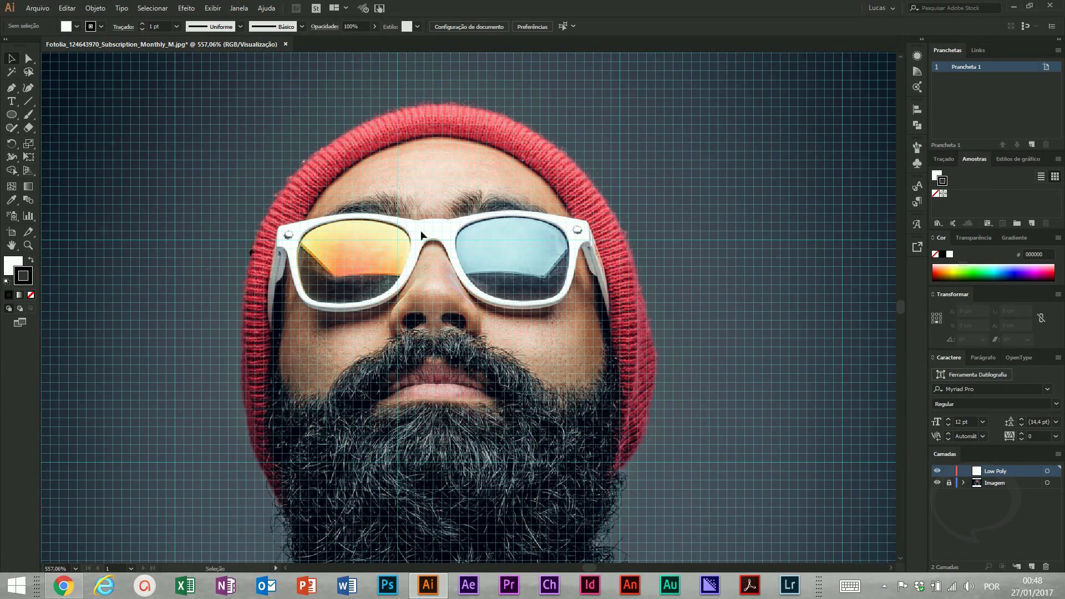
left_click(214, 8)
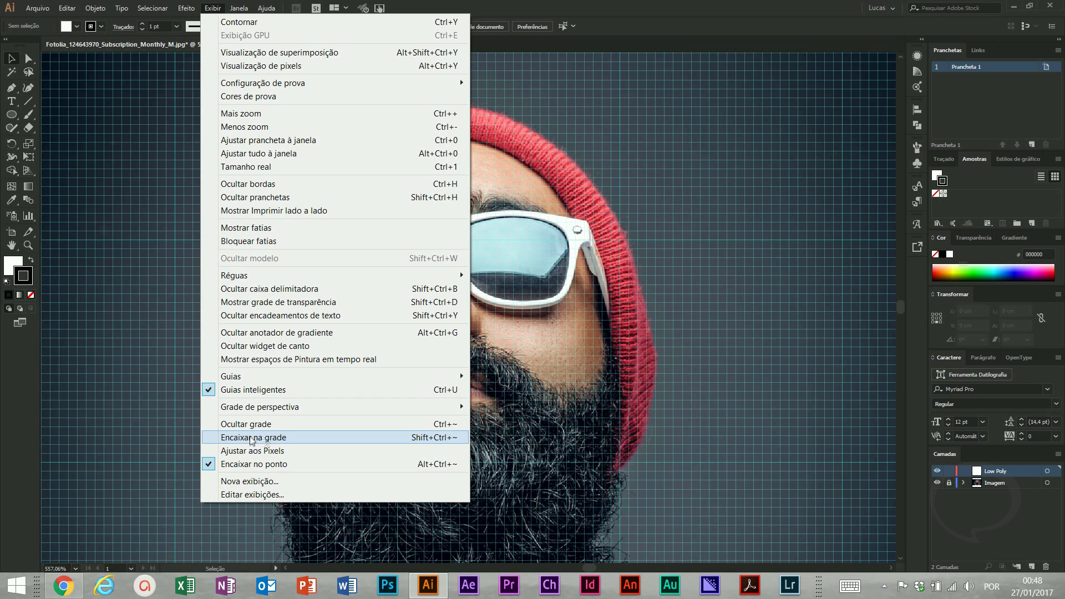
left_click(279, 437)
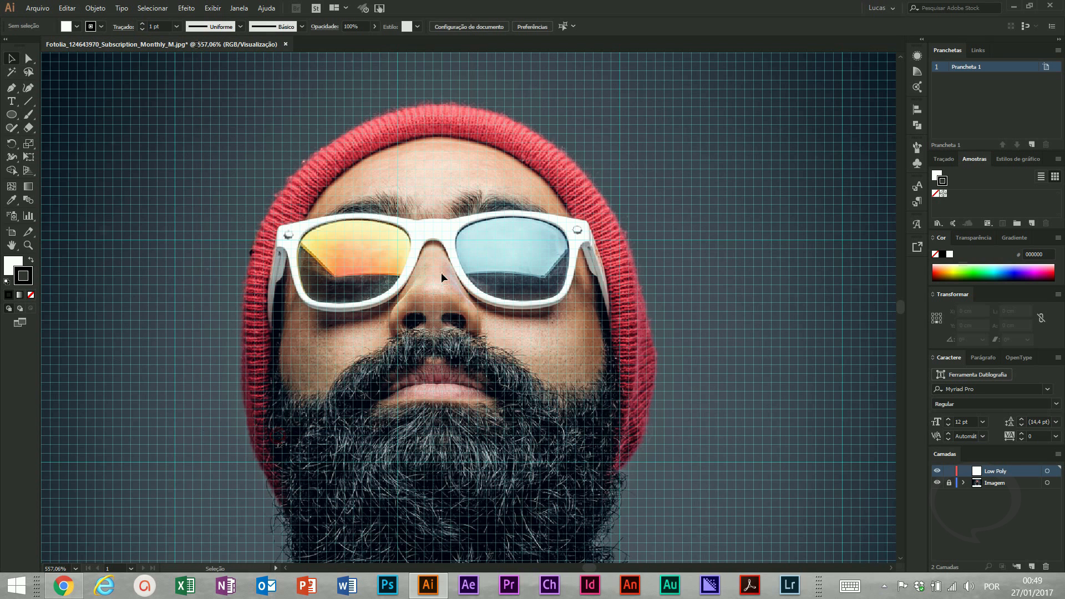
key("z")
left_click_drag(237, 148, 709, 405)
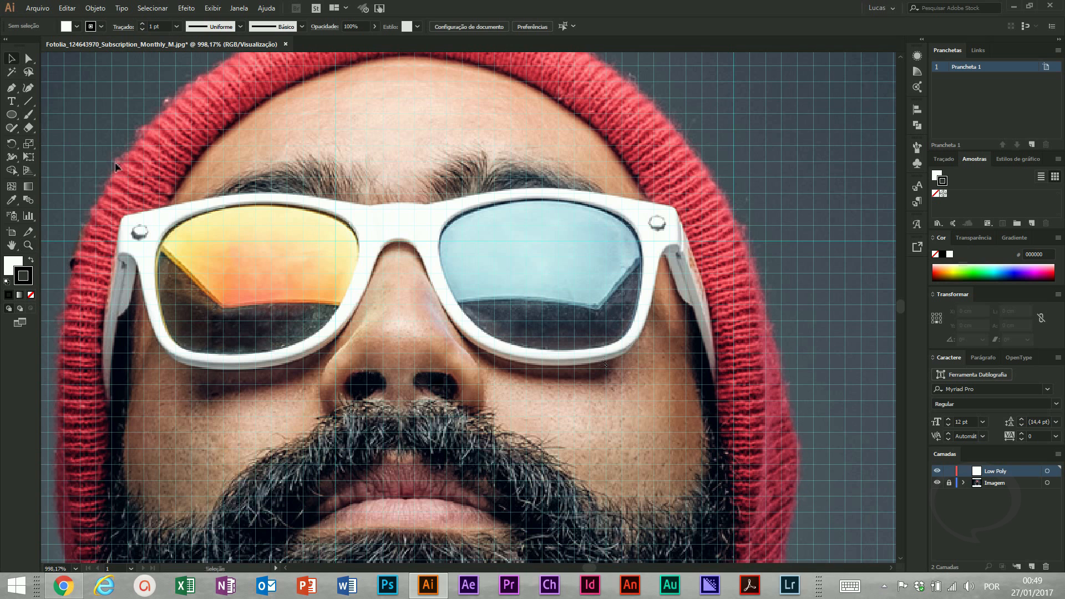
left_click(11, 88)
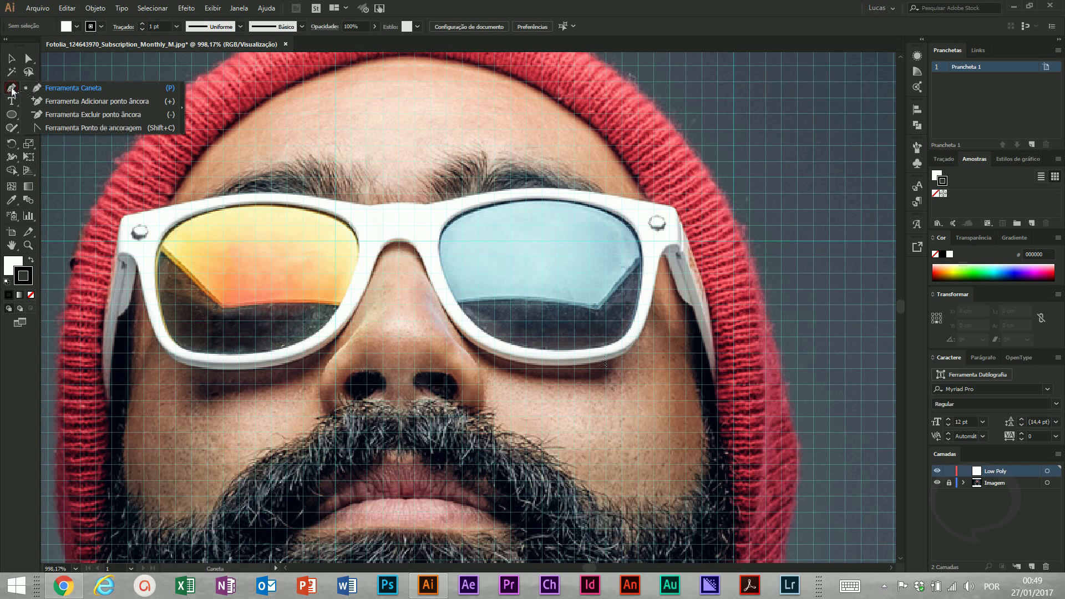
left_click(57, 92)
left_click_drag(232, 387, 348, 243)
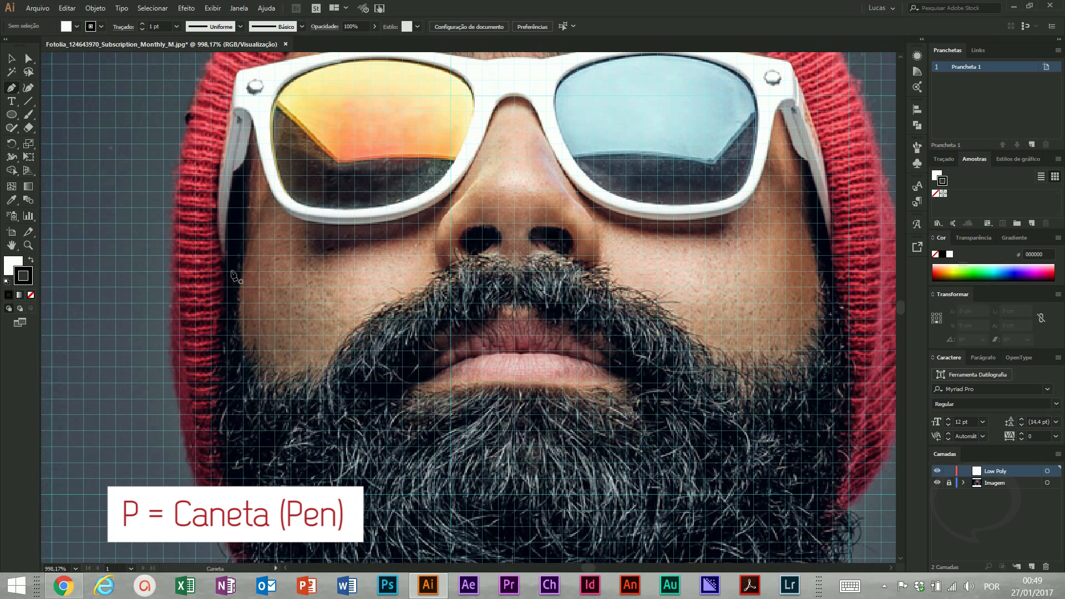
left_click(227, 270)
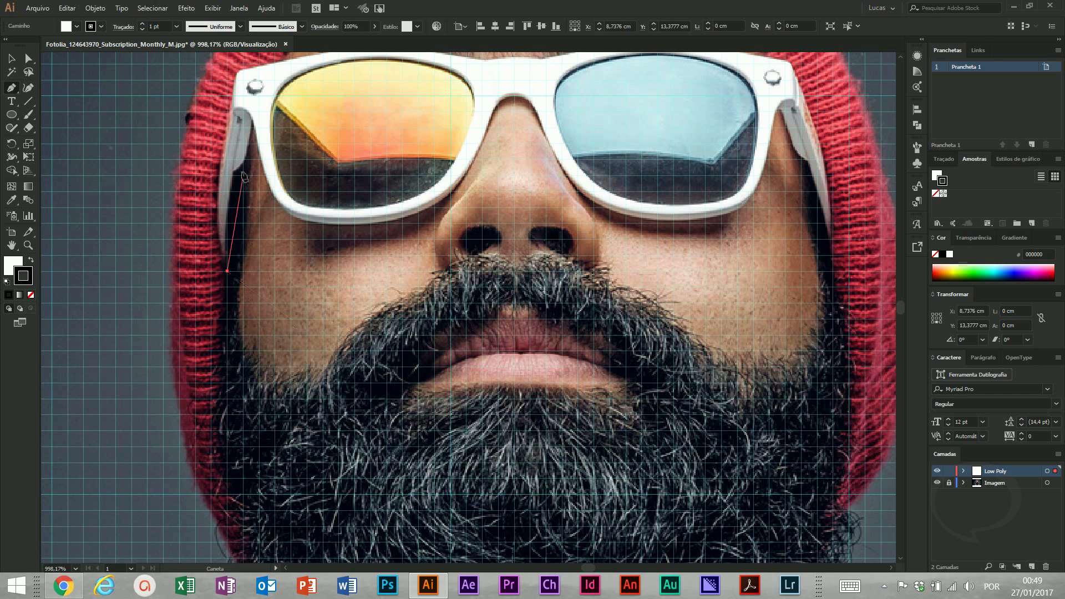
left_click(258, 332, "ctrl")
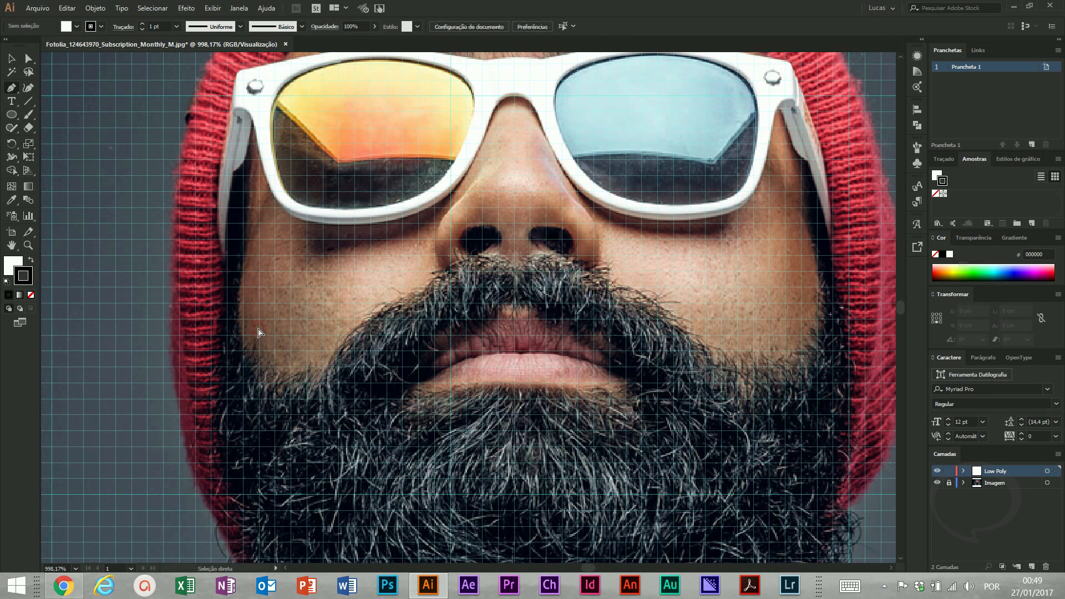
Try to outline the red cap's folded brim on the orange-lens side with the Pen tool, from the forehead centre to the glasses and back
left_click_drag(181, 338, 245, 302)
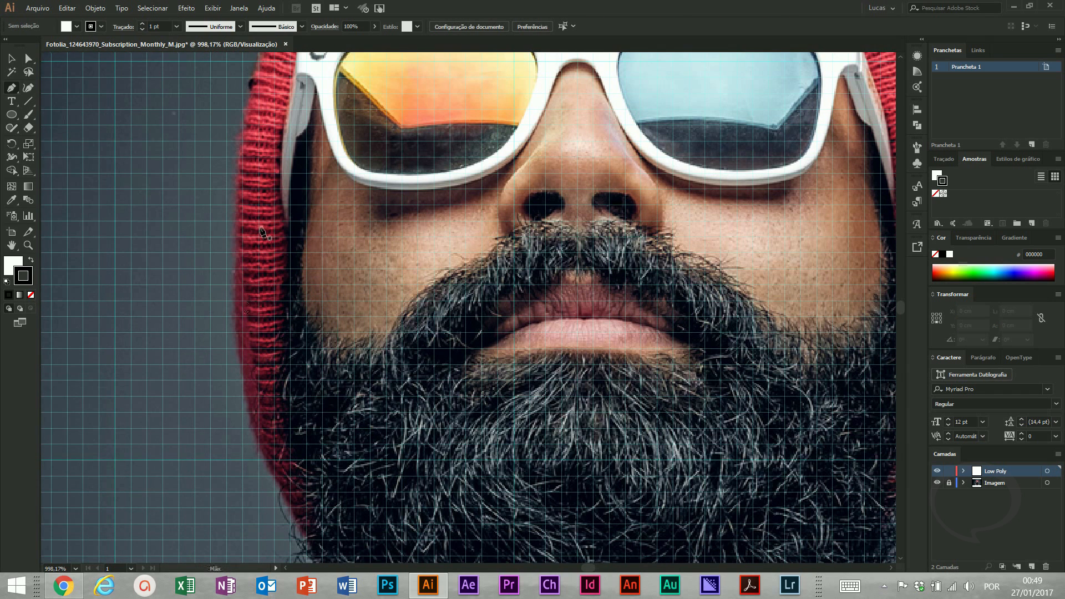
scroll(264, 233, "up", 5)
scroll(333, 235, "right", 3)
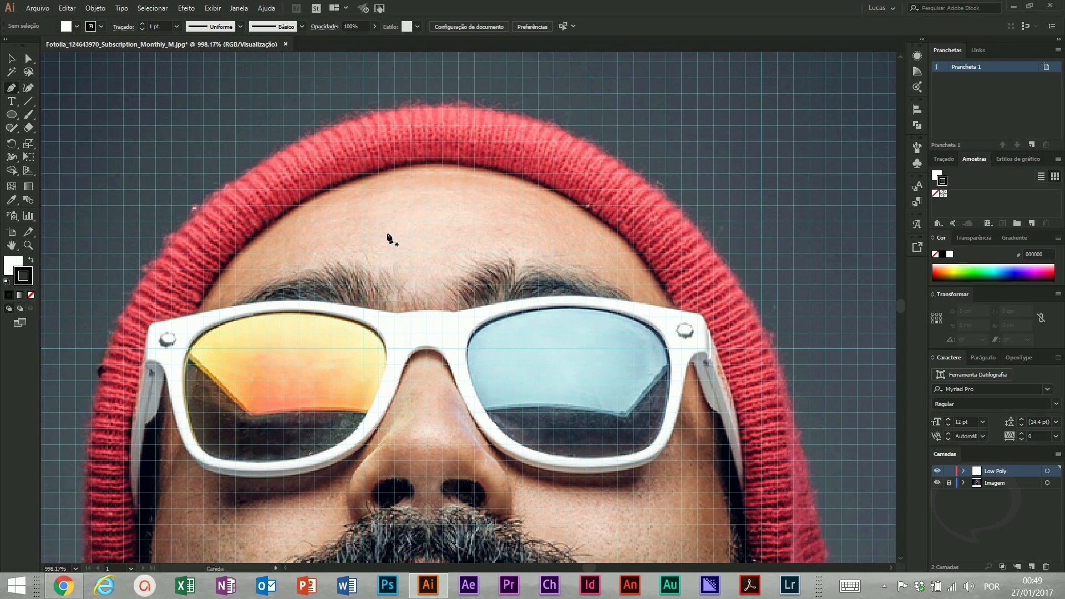
left_click(423, 165)
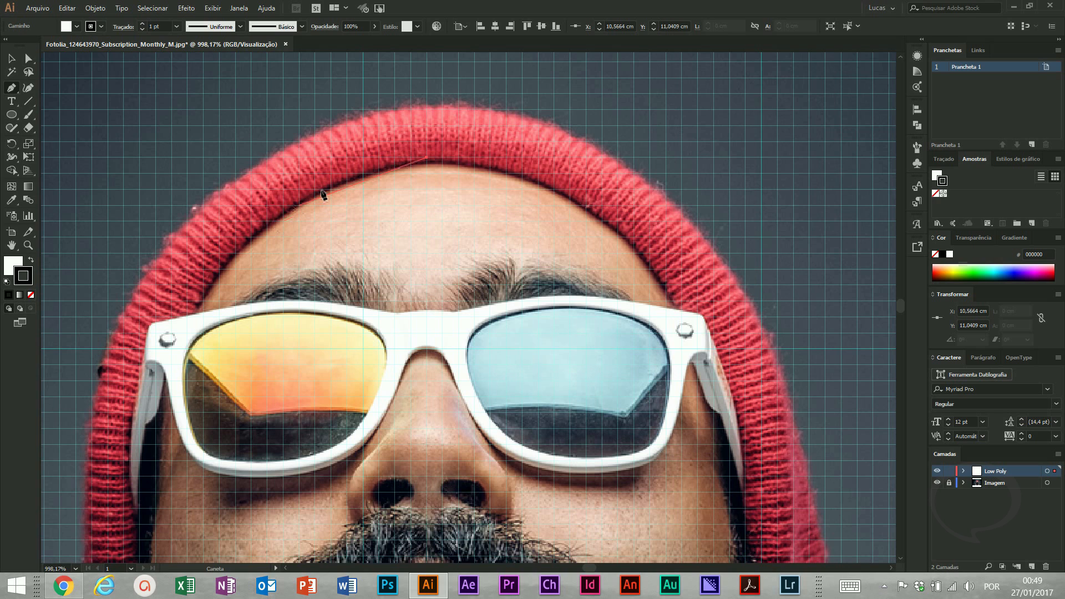
left_click(331, 189)
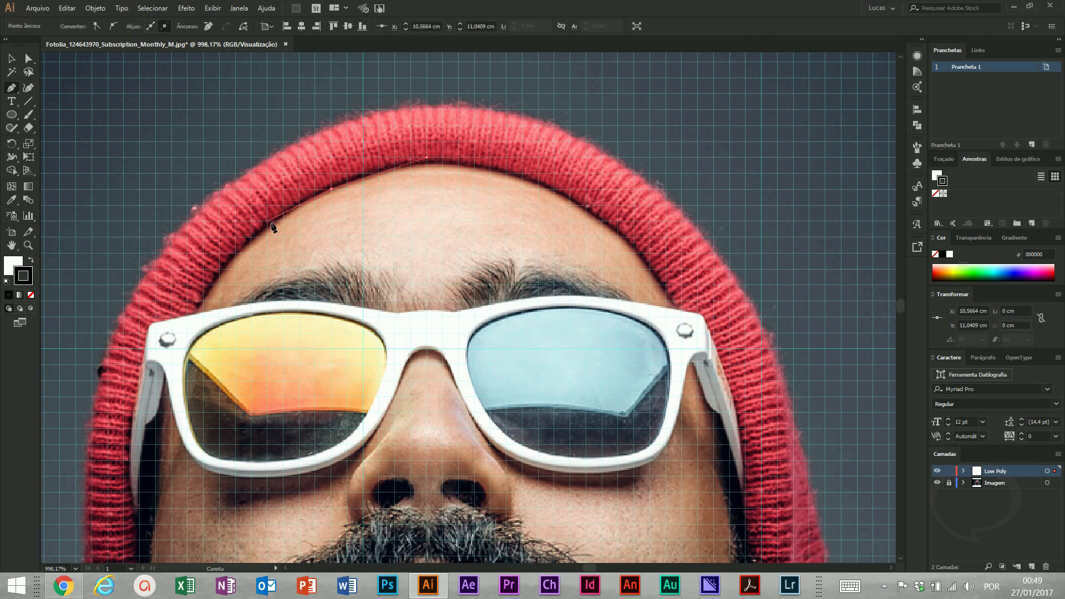
left_click(236, 253)
left_click(204, 317)
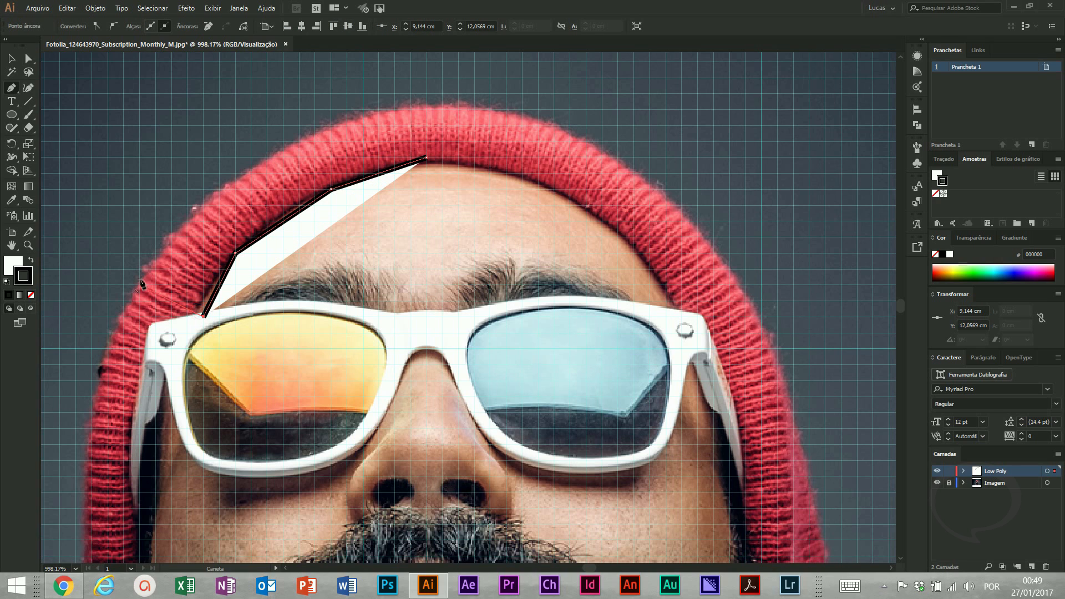
left_click(140, 284)
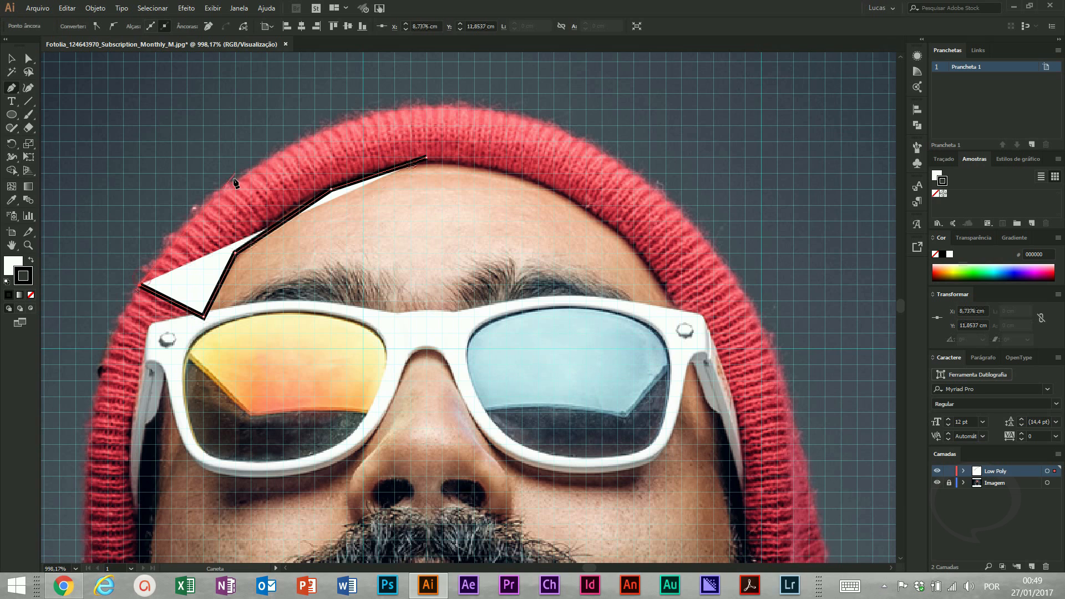
left_click(268, 157)
left_click(363, 125)
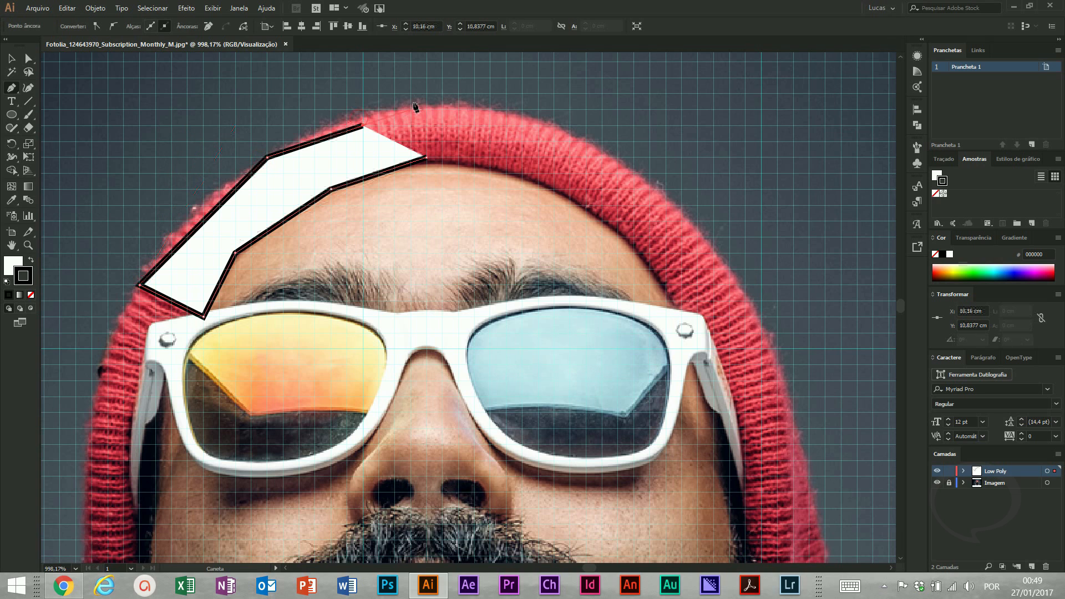
left_click(409, 109)
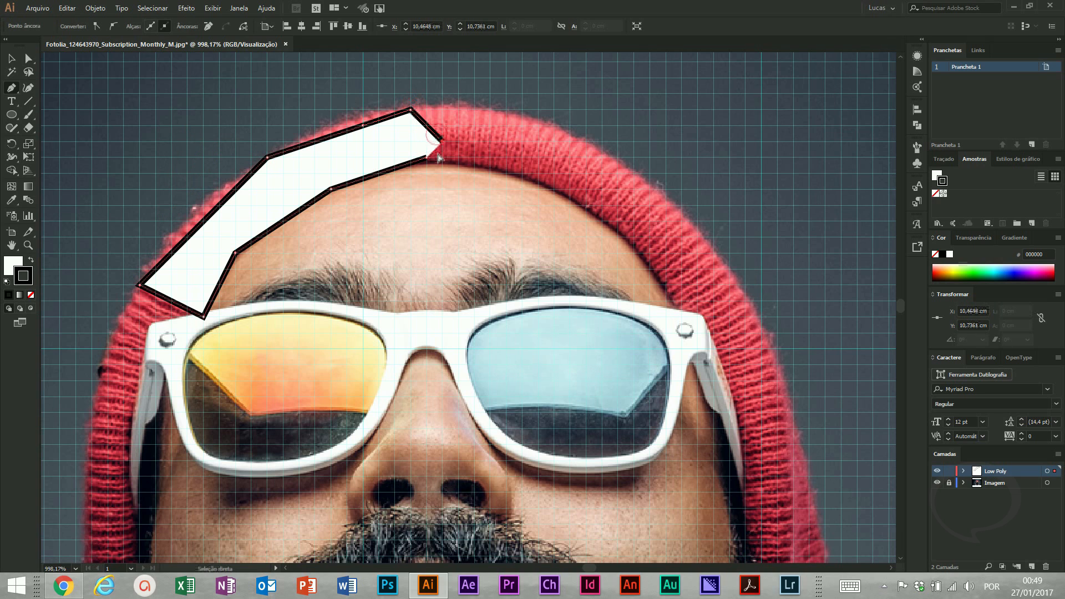
Undo the whole Pen outline drawn over the cap's brim
key("ctrl+z")
key("ctrl+z")
key("ctrl+z")
key("ctrl+z")
key("ctrl+z")
key("ctrl+z")
key("ctrl+z")
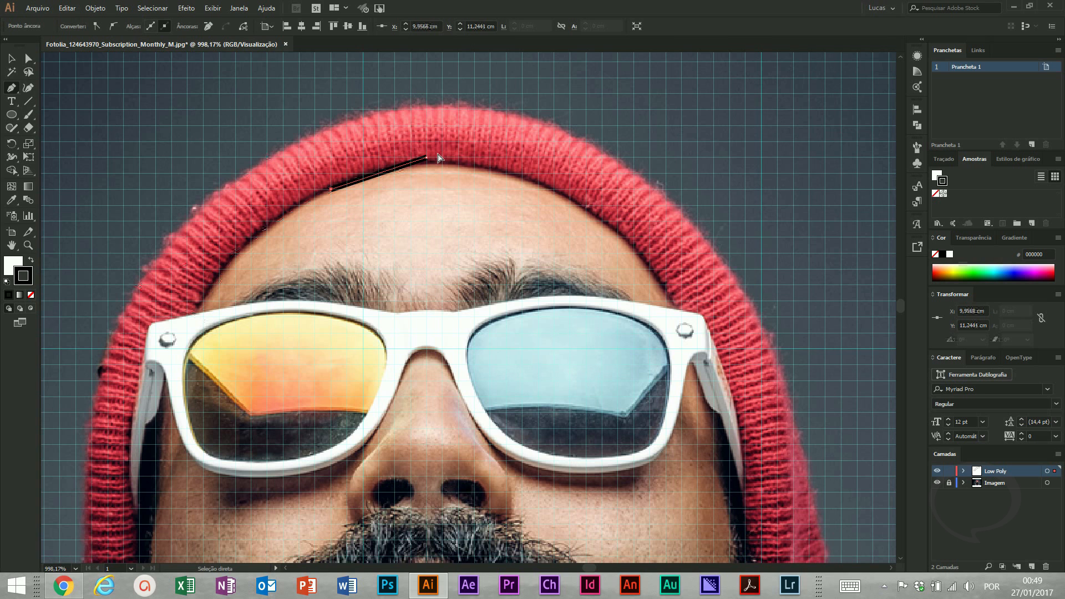
key("ctrl+z")
Unlock the Imagem layer and make it the active layer
key("ctrl+minus")
key("ctrl+minus")
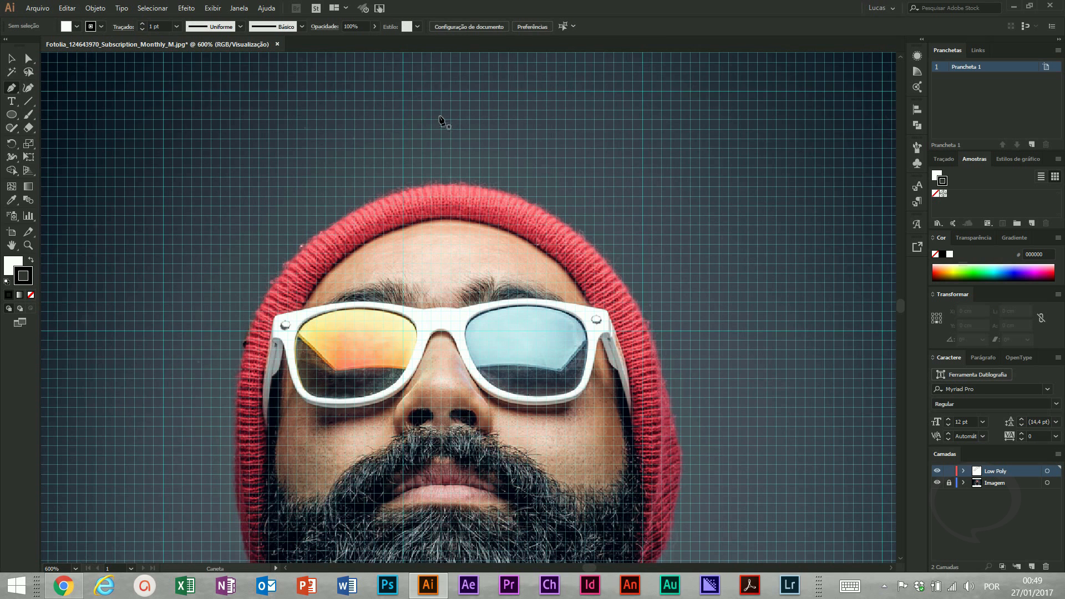
scroll(441, 121, "down", 5)
key("v")
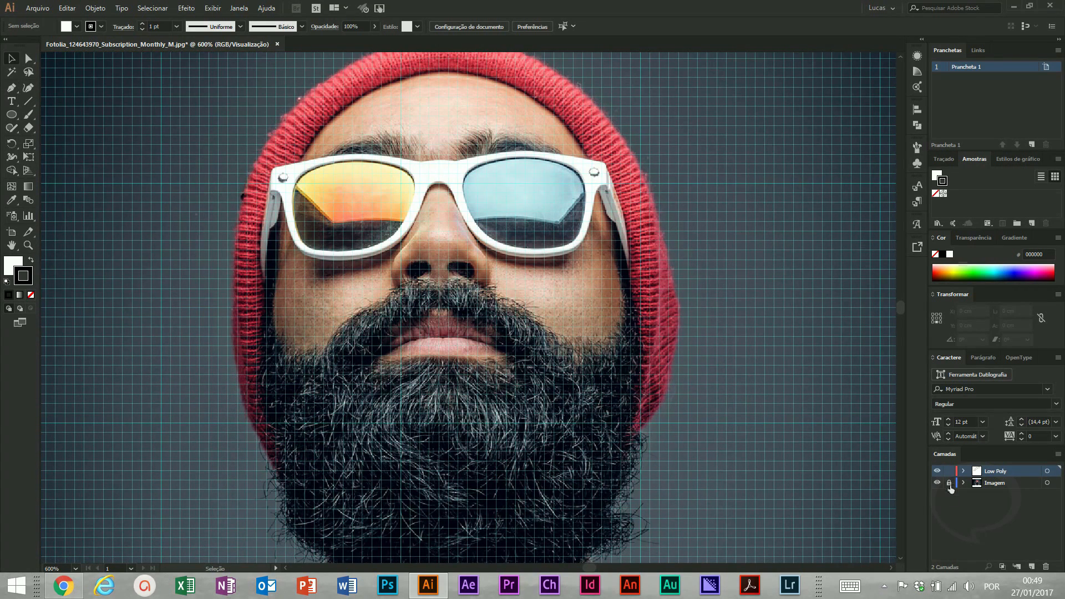
left_click(951, 485)
left_click(997, 484)
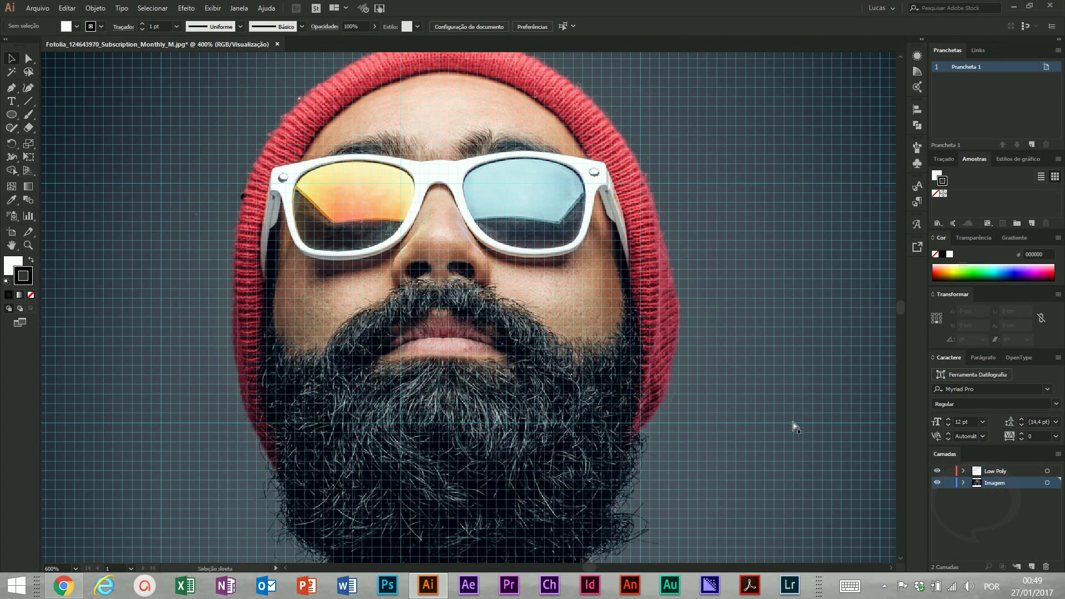
Hide the grid and draw a rectangle about 4.78 cm wide and 9.14 cm high covering the orange-lens half of the portrait
key("ctrl+minus")
scroll(576, 291, "down", 4)
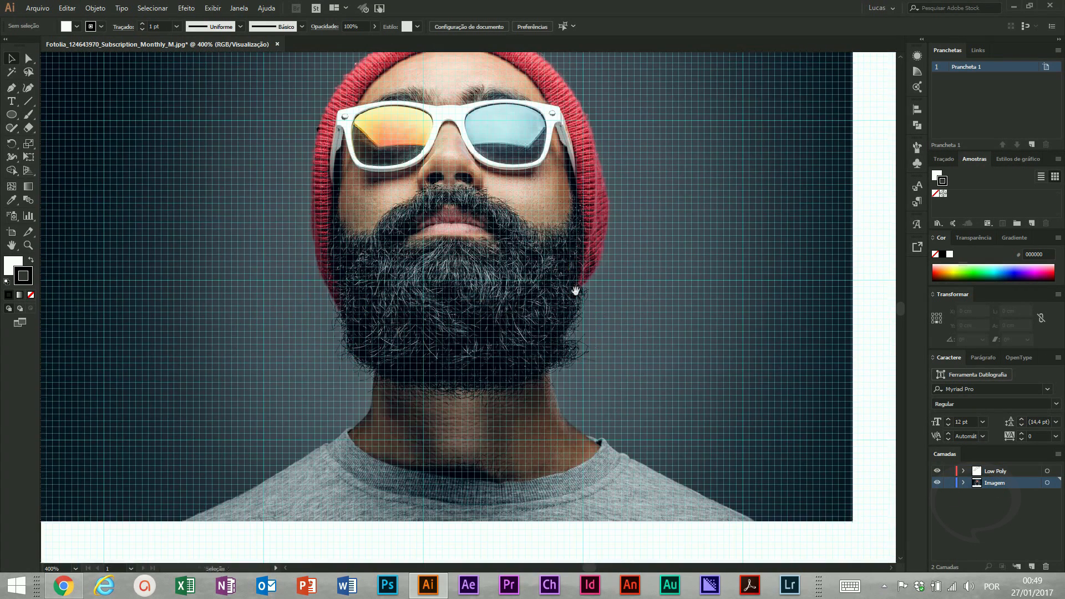
key("ctrl+minus")
left_click_drag(12, 117, 46, 113)
scroll(187, 144, "up", 2)
scroll(187, 144, "up", 1)
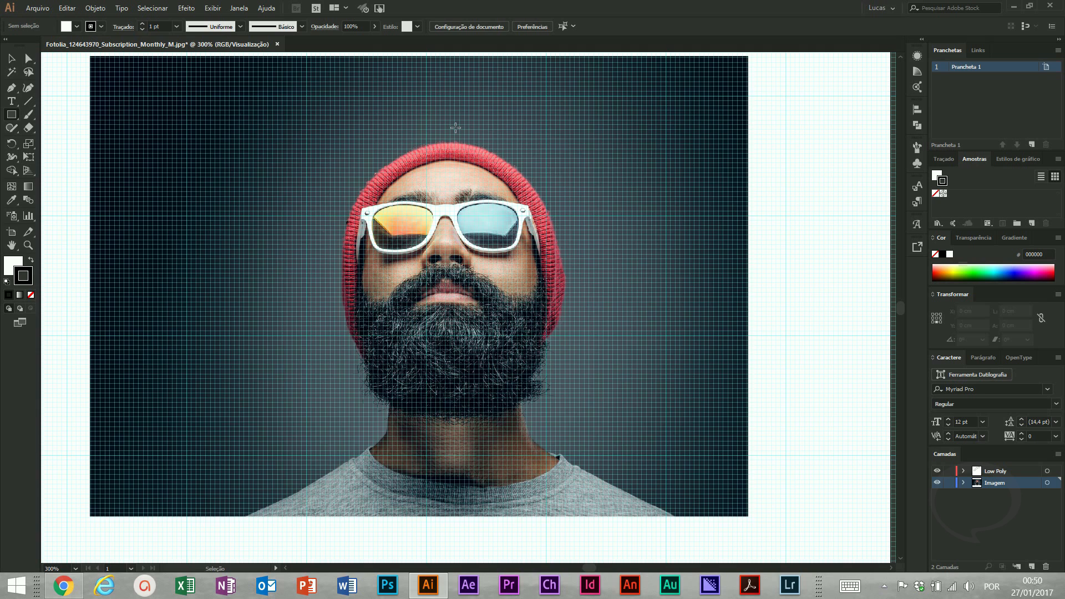
key("ctrl+apostrophe")
left_click_drag(445, 120, 221, 517)
key("v")
left_click_drag(333, 120, 333, 86)
Remove the rectangle's fill and check its inner edge against the centre line of the nose, mouth and beard
left_click(7, 264)
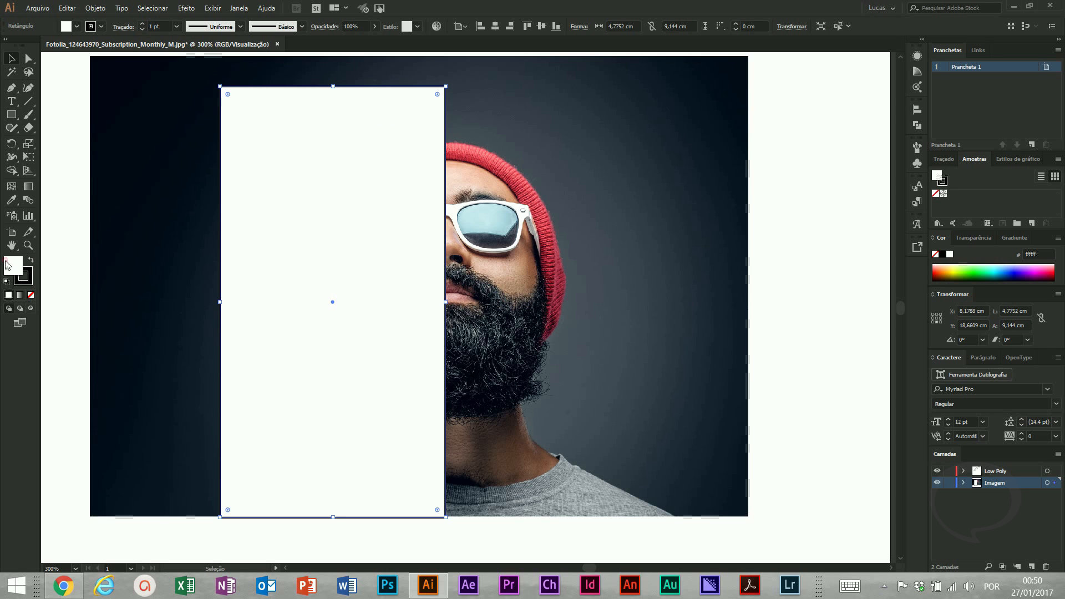
left_click(31, 296)
key("z")
left_click_drag(315, 134, 377, 188)
key("v")
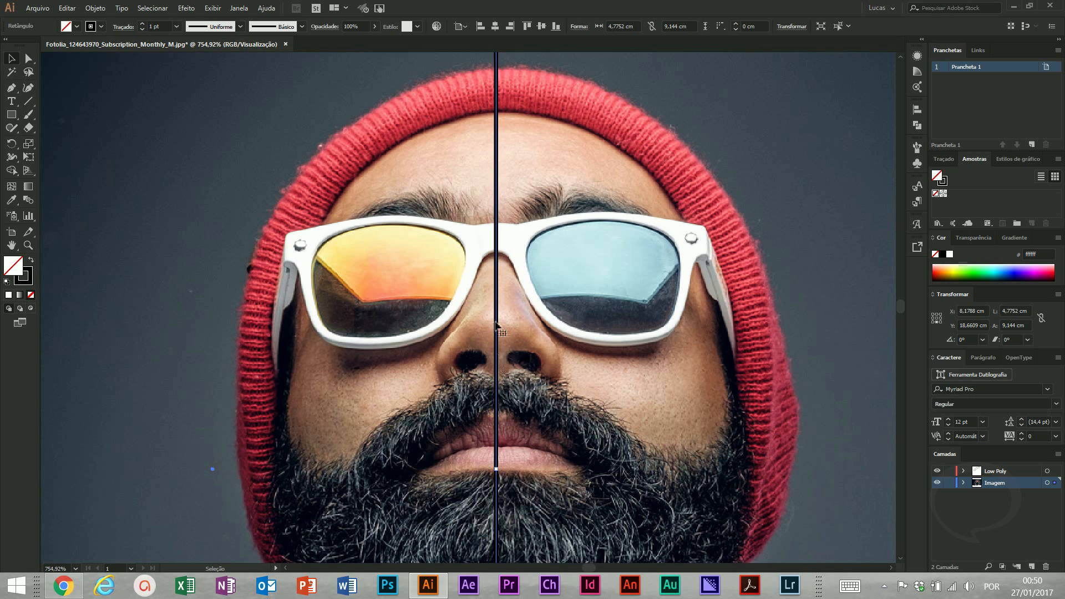
left_click_drag(489, 339, 495, 272)
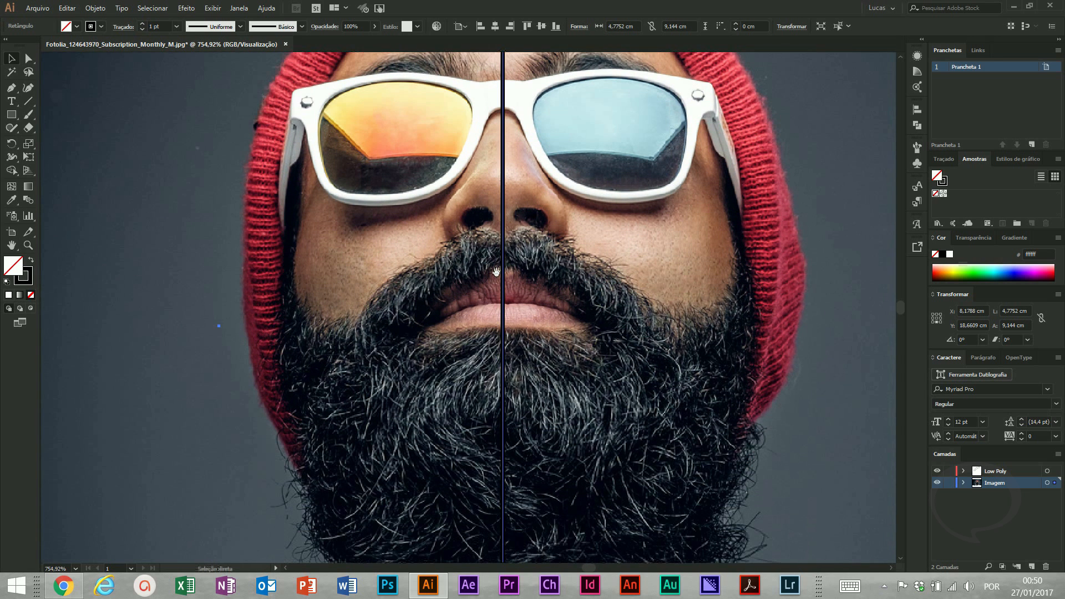
key("ctrl+minus")
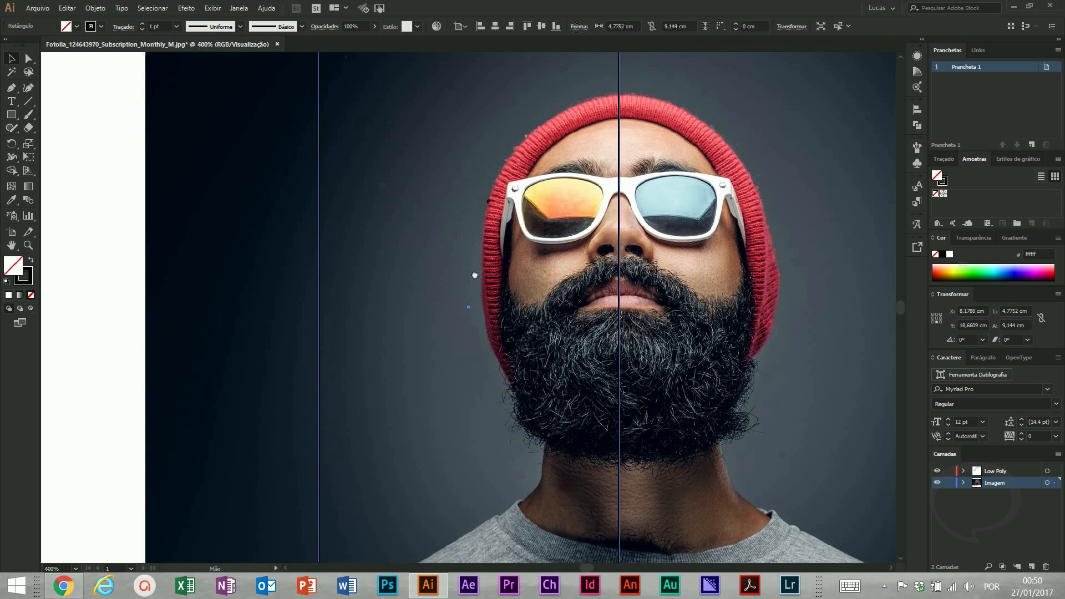
left_click_drag(498, 277, 406, 254)
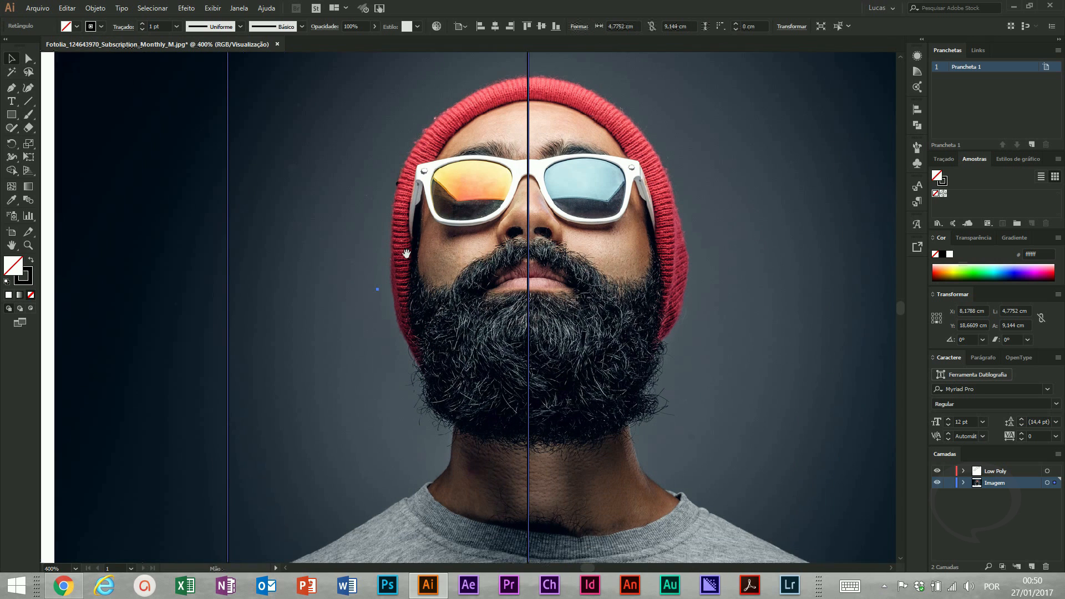
key("ctrl+minus")
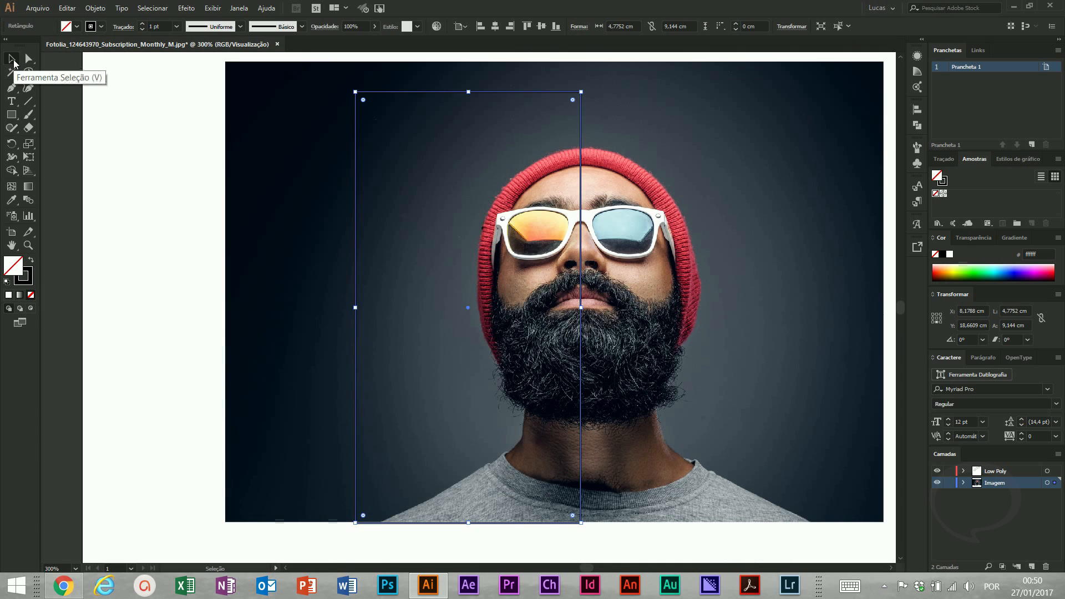
Make a clipping mask from the photo and the rectangle so the photo is cropped to the orange-lens half
left_click_drag(186, 276, 455, 378)
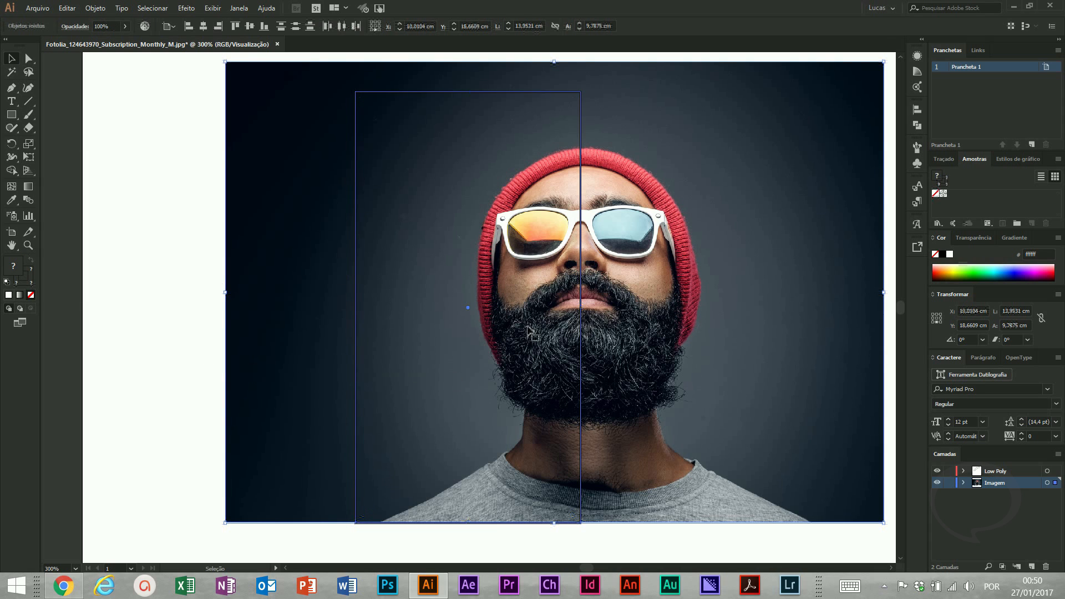
right_click(544, 310)
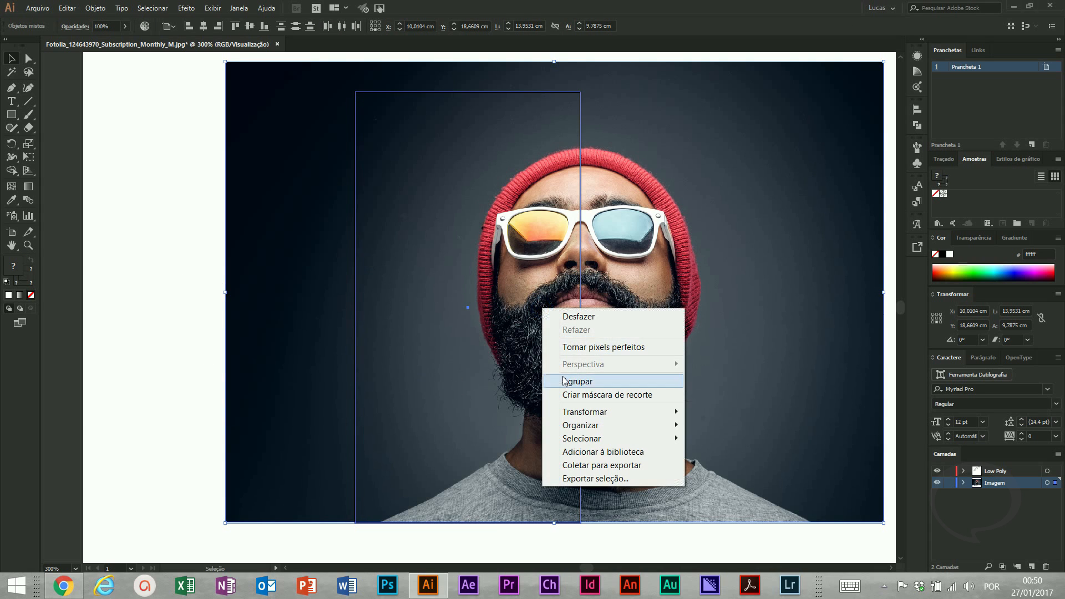
left_click(568, 394)
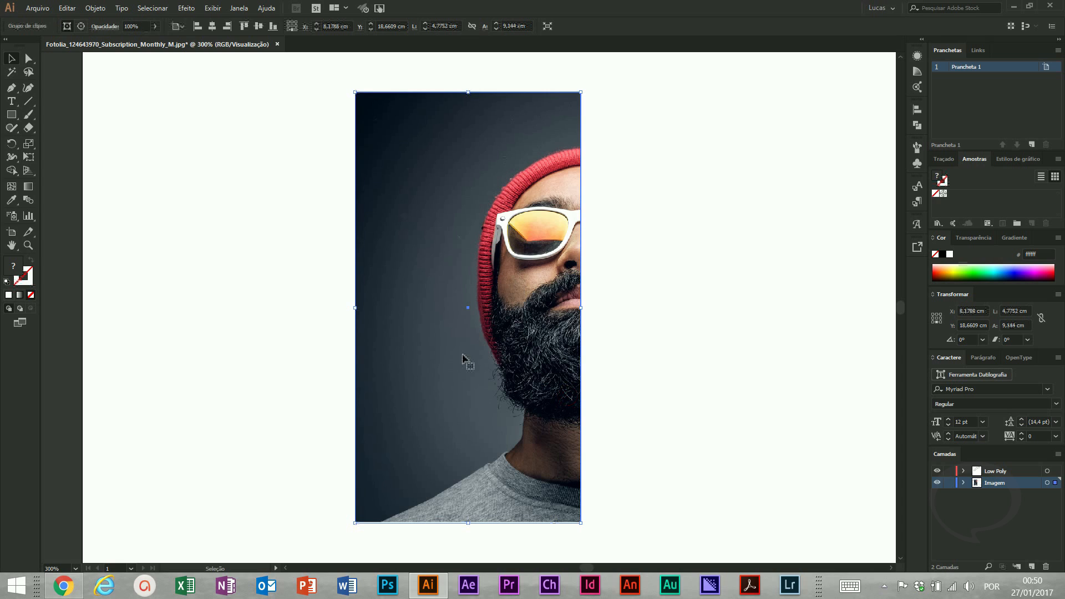
Lock the Imagem layer and make the Low Poly layer active
left_click(631, 278)
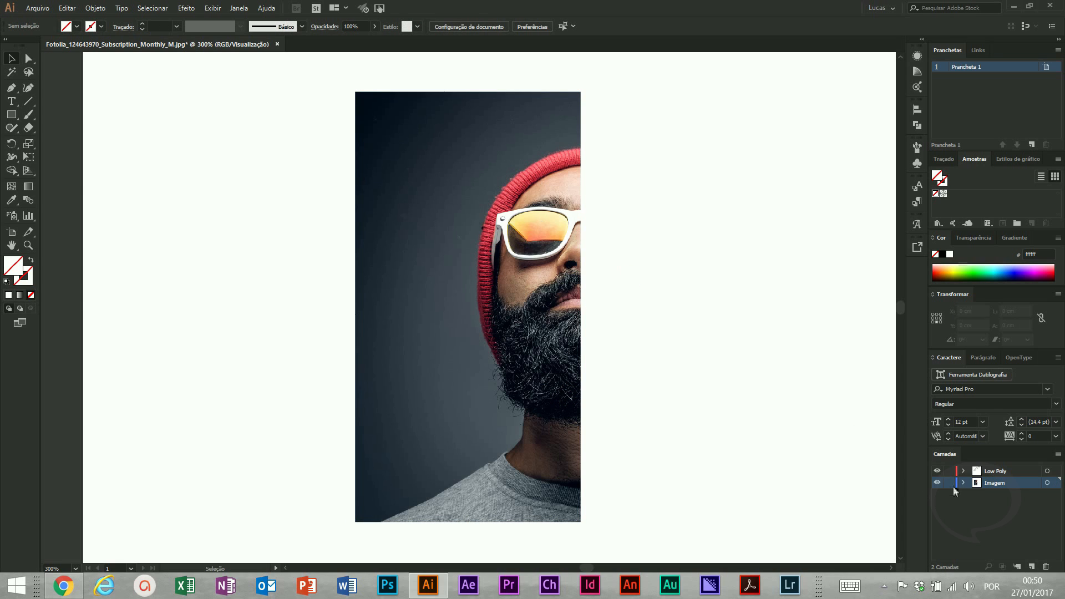
left_click(1002, 475)
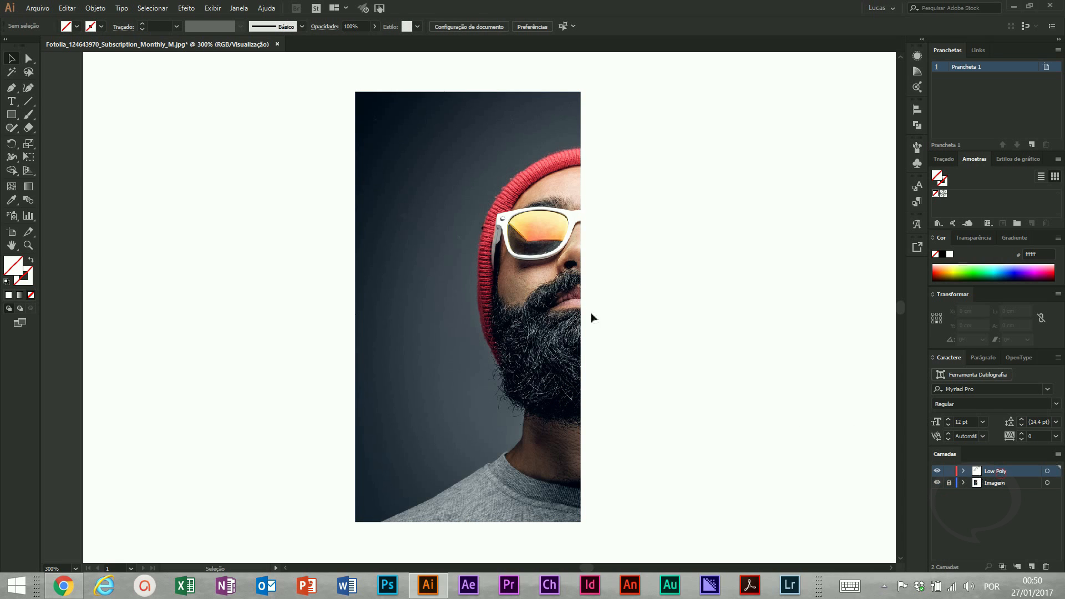
left_click_drag(526, 249, 423, 243)
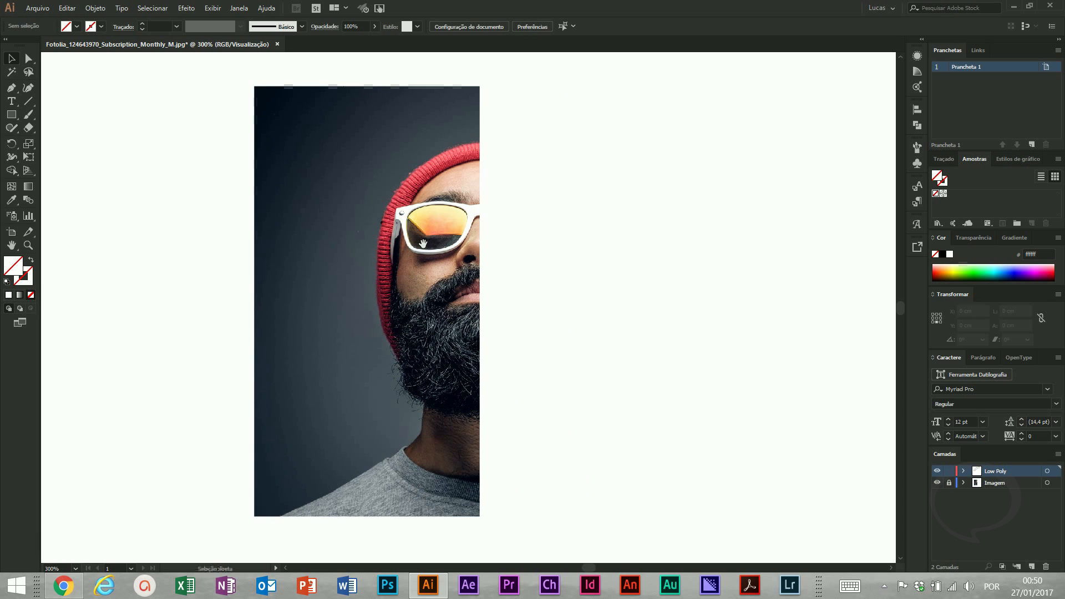
Show the grid again over the cropped half of the portrait
key("ctrl+asciitilde")
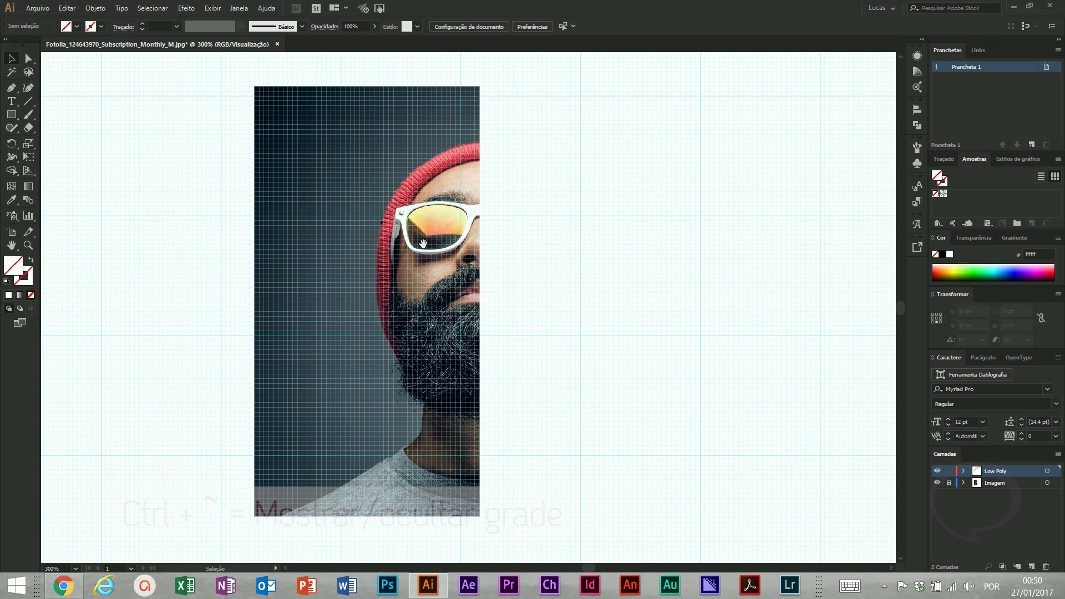
key("z")
left_click_drag(283, 113, 605, 350)
key("v")
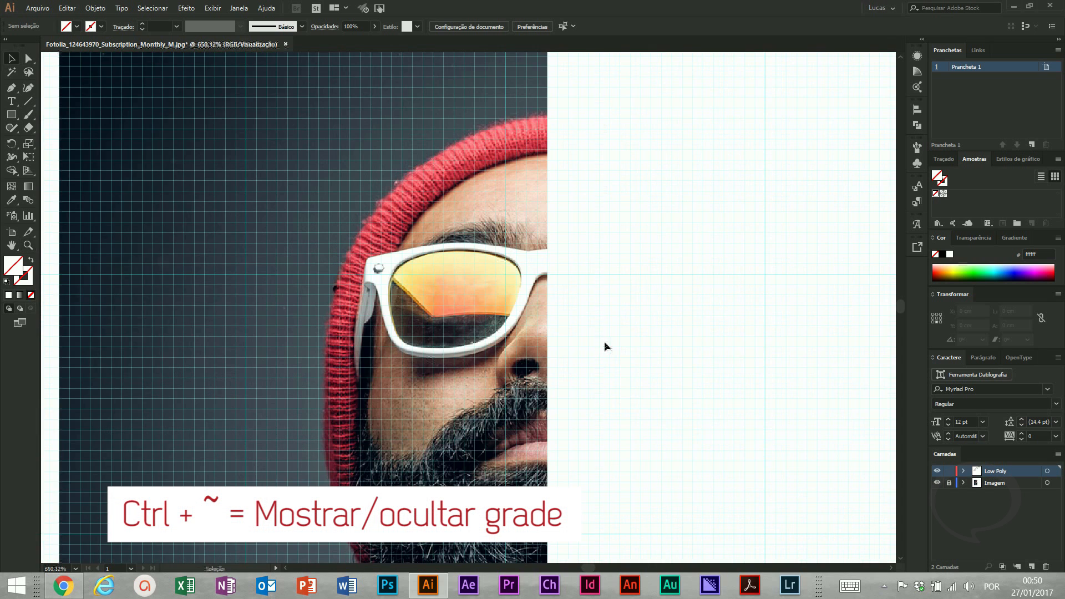
left_click_drag(571, 277, 519, 252)
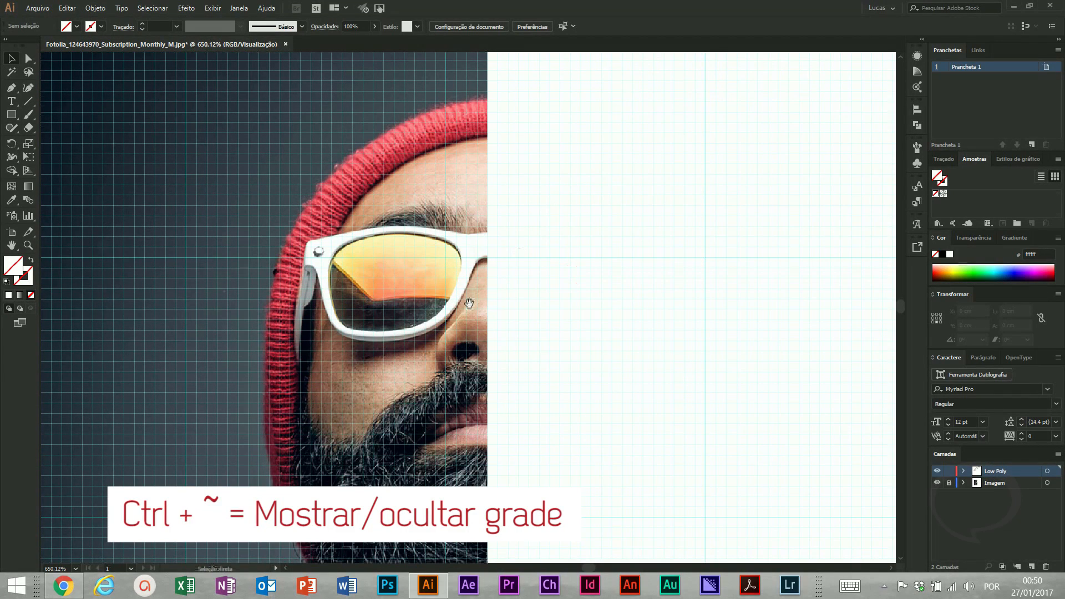
key("ctrl+minus")
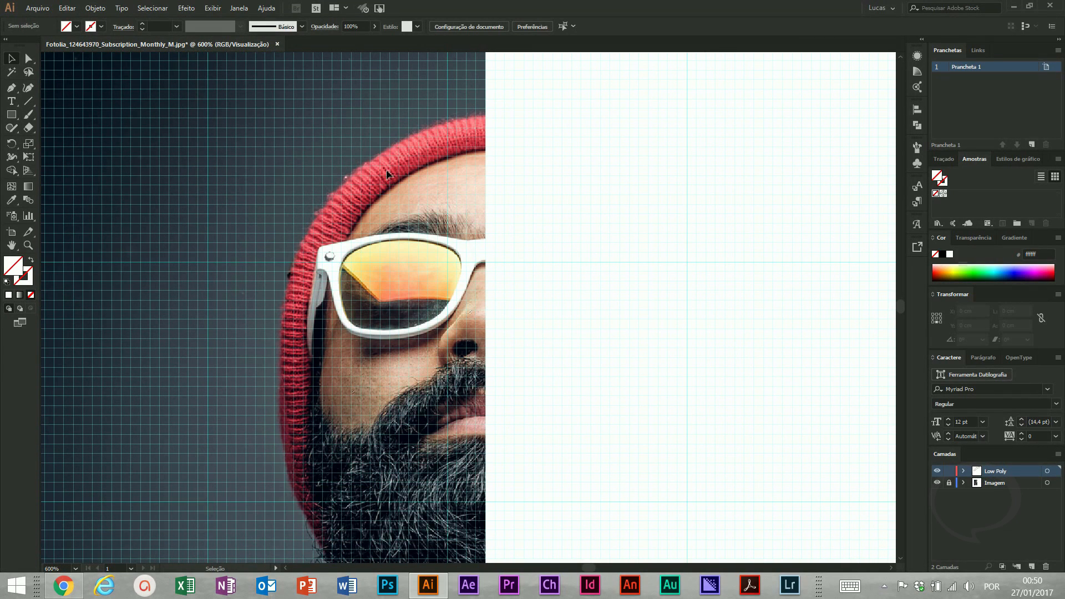
Set up the Pen tool with no fill and a white 1 pt stroke for tracing the portrait
left_click_drag(394, 458, 385, 214)
left_click_drag(382, 328, 397, 209)
left_click_drag(331, 334, 425, 290)
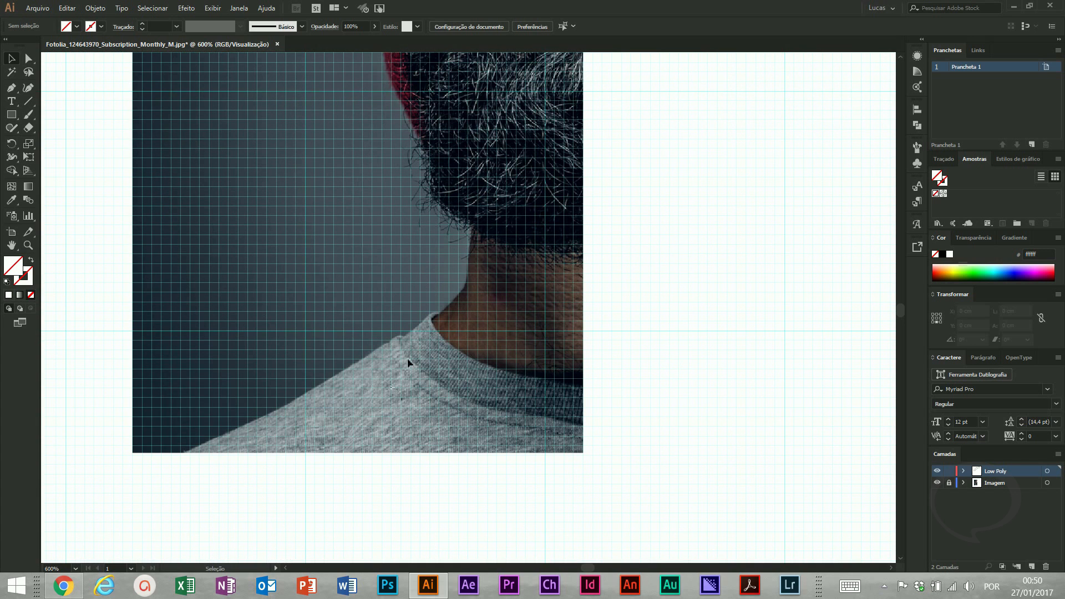
left_click_drag(365, 502, 329, 560)
left_click_drag(420, 316, 439, 461)
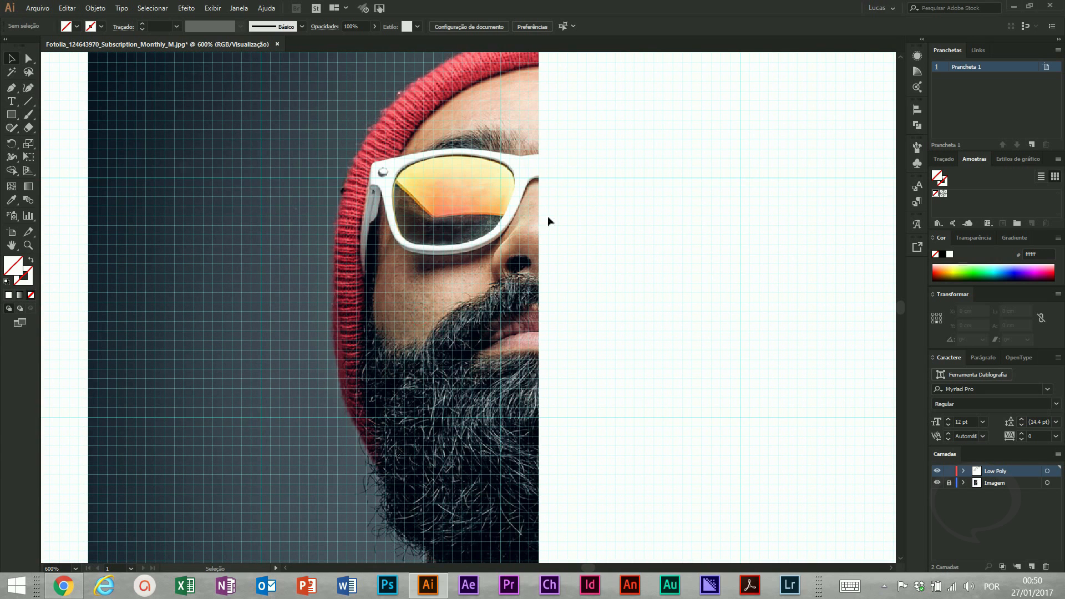
left_click_drag(435, 174, 415, 285)
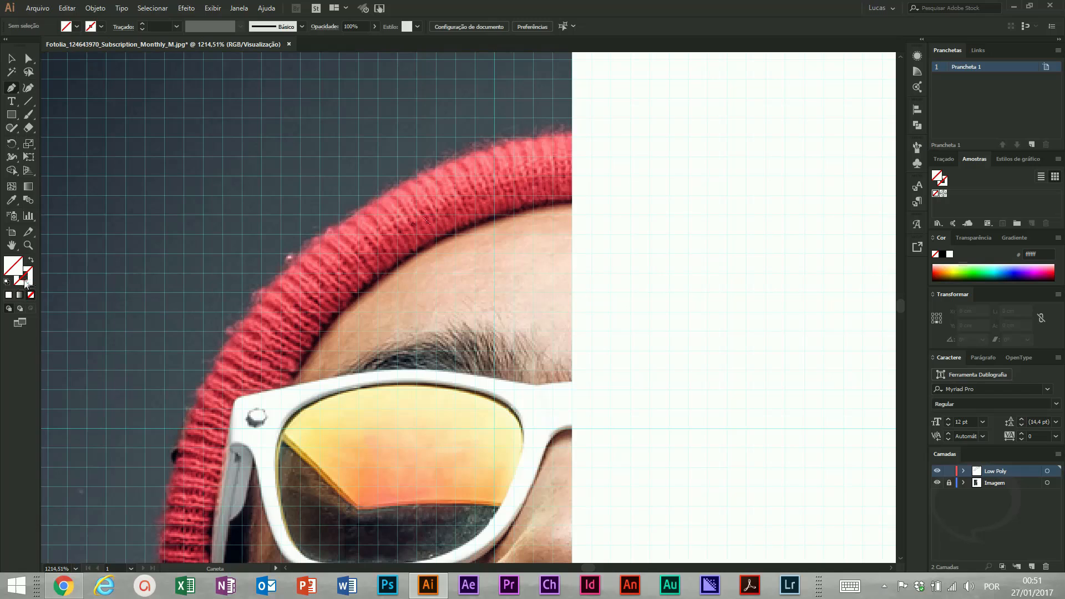
left_click(9, 296)
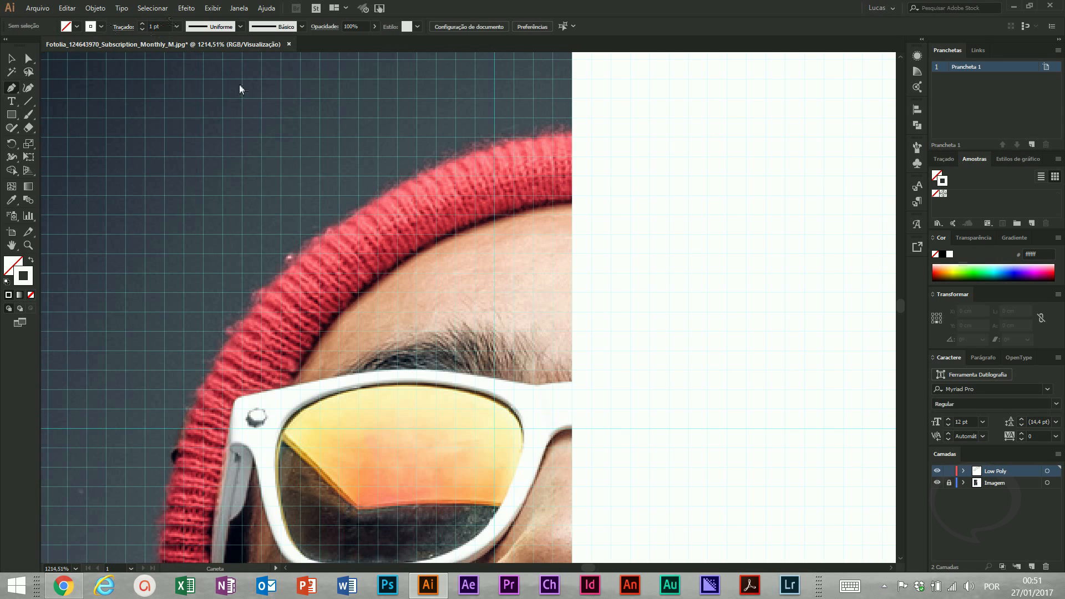
Trace the red beanie's inner edge in straight segments from the crop edge, around the sunglasses, down to the beanie's lower tip
left_click(573, 199)
left_click(442, 221)
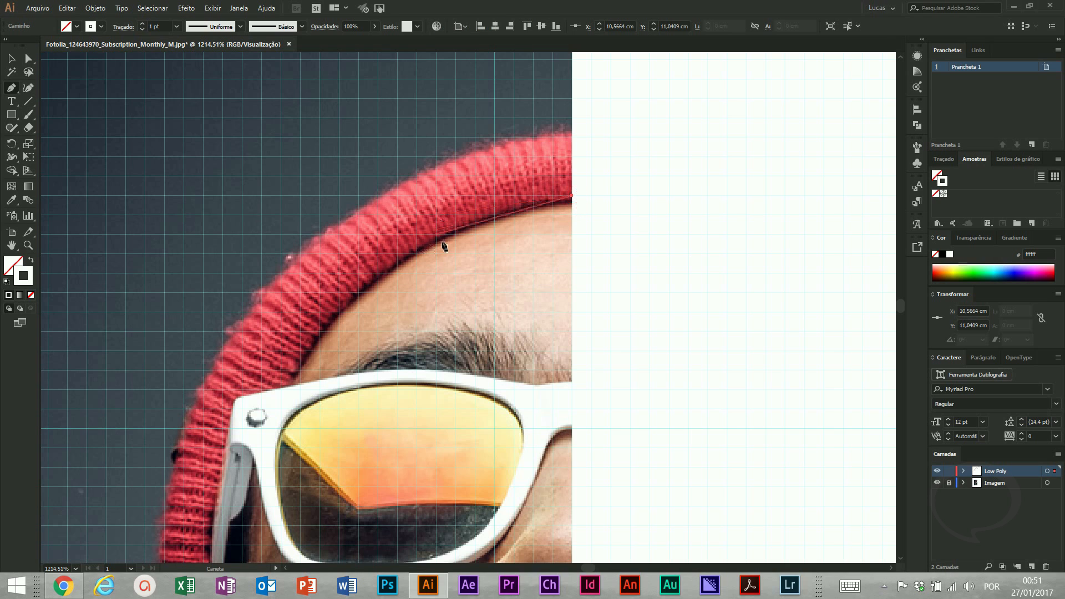
left_click(438, 235)
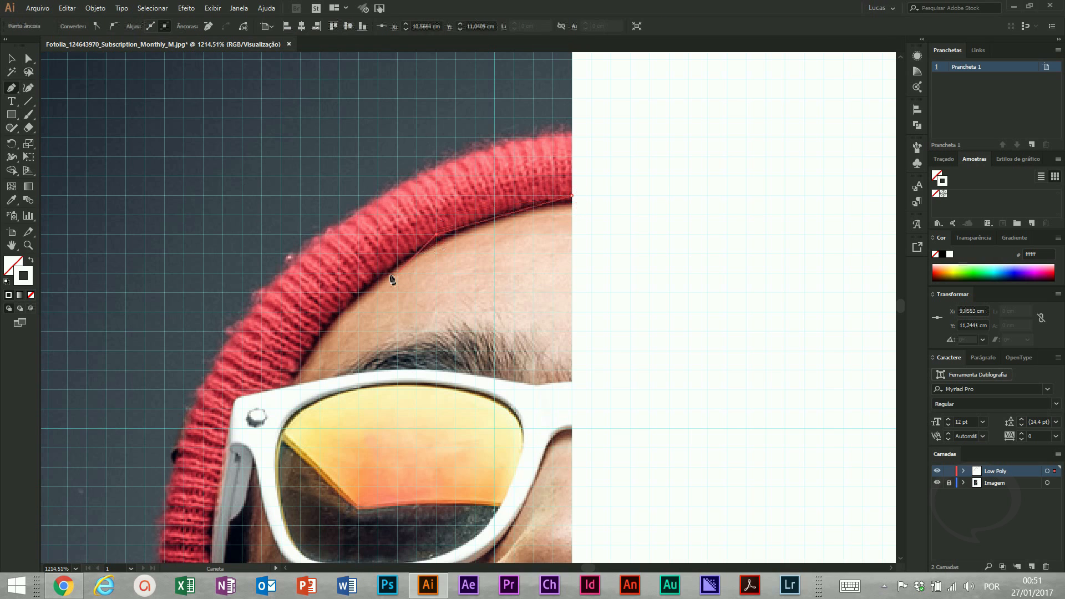
left_click(320, 332)
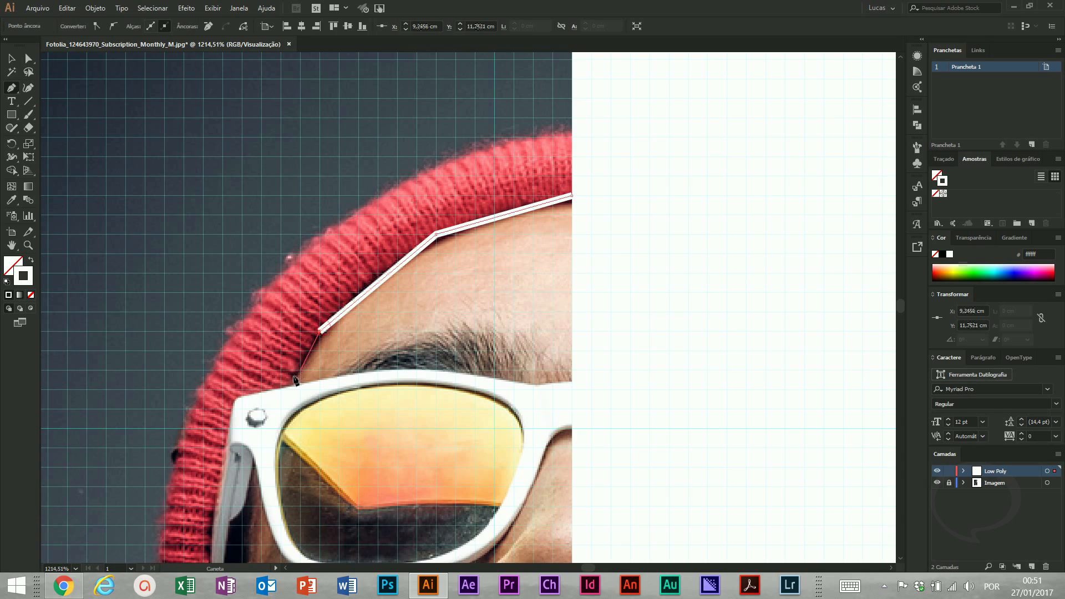
left_click(284, 387)
left_click_drag(284, 387, 451, 287)
left_click(390, 308)
left_click(370, 483)
left_click_drag(371, 482, 383, 288)
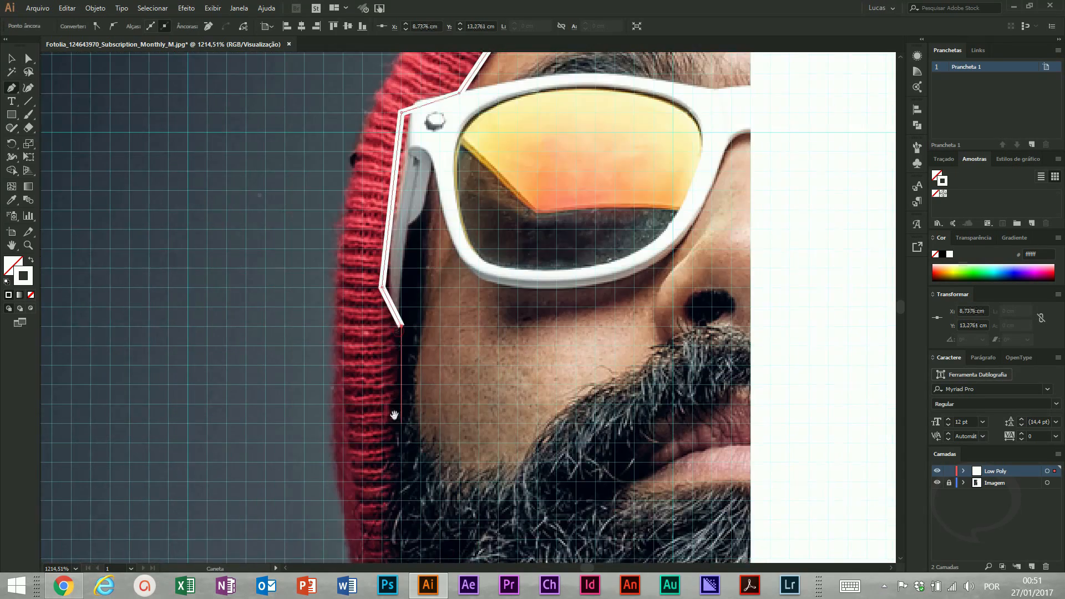
left_click(403, 327)
left_click_drag(402, 326, 406, 107)
left_click(387, 340)
left_click(415, 368)
Trace the beanie's outer edge in straight segments back up to the crop edge and close the shape
left_click(338, 214)
left_click(325, 368)
left_click(344, 174)
left_click(335, 314)
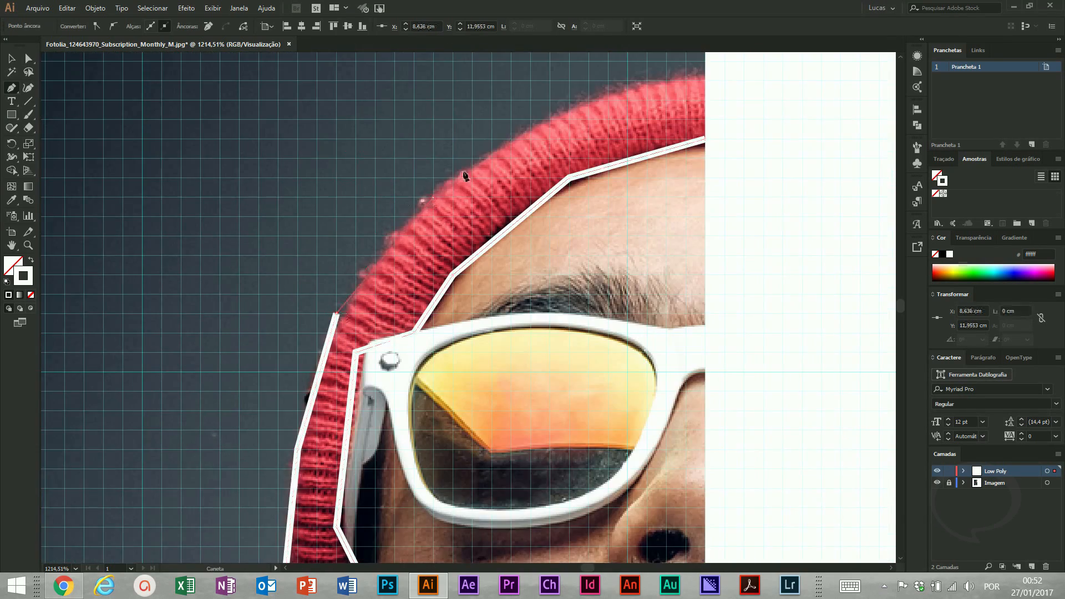
left_click(432, 198)
left_click(528, 121)
left_click(468, 204)
key("ctrl+z")
left_click(506, 185)
left_click(507, 263)
left_click_drag(290, 482, 382, 393)
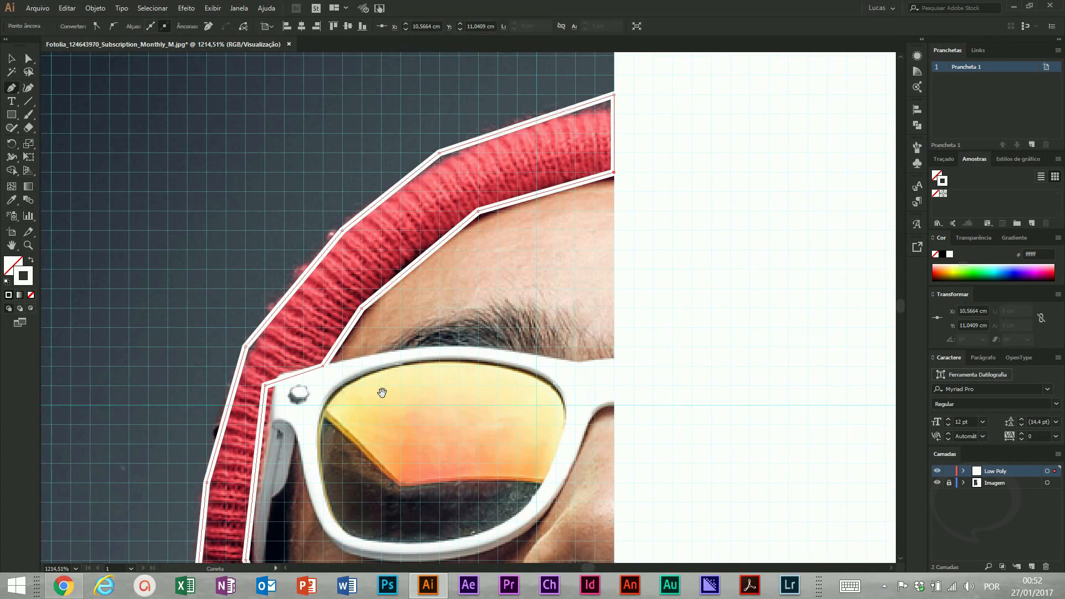
Save the document as an Adobe Illustrator file named Low Poly with the default Illustrator options
key("ctrl+s")
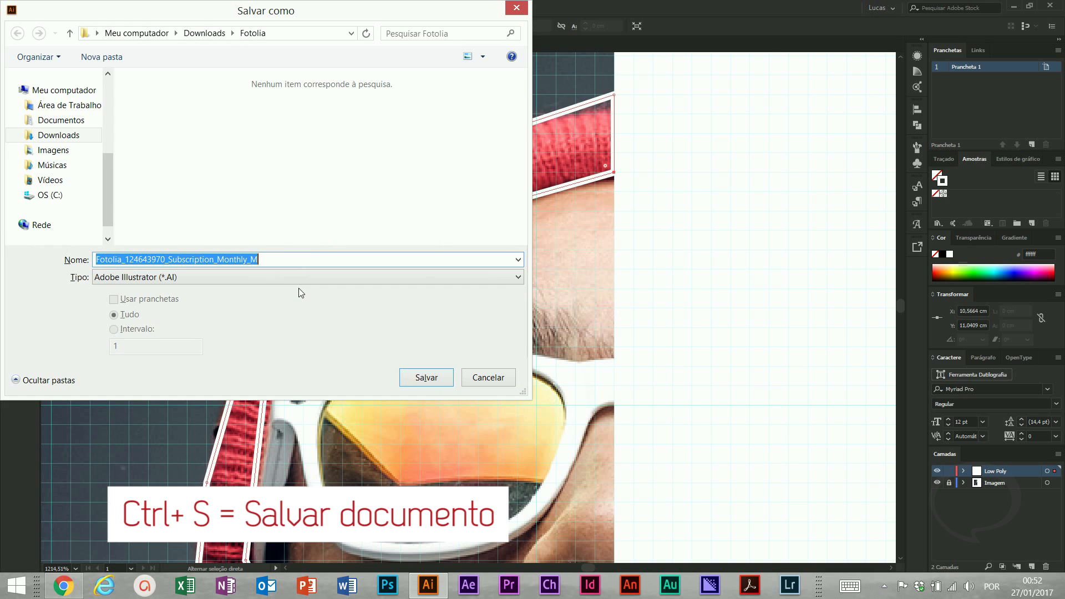
type("Low P")
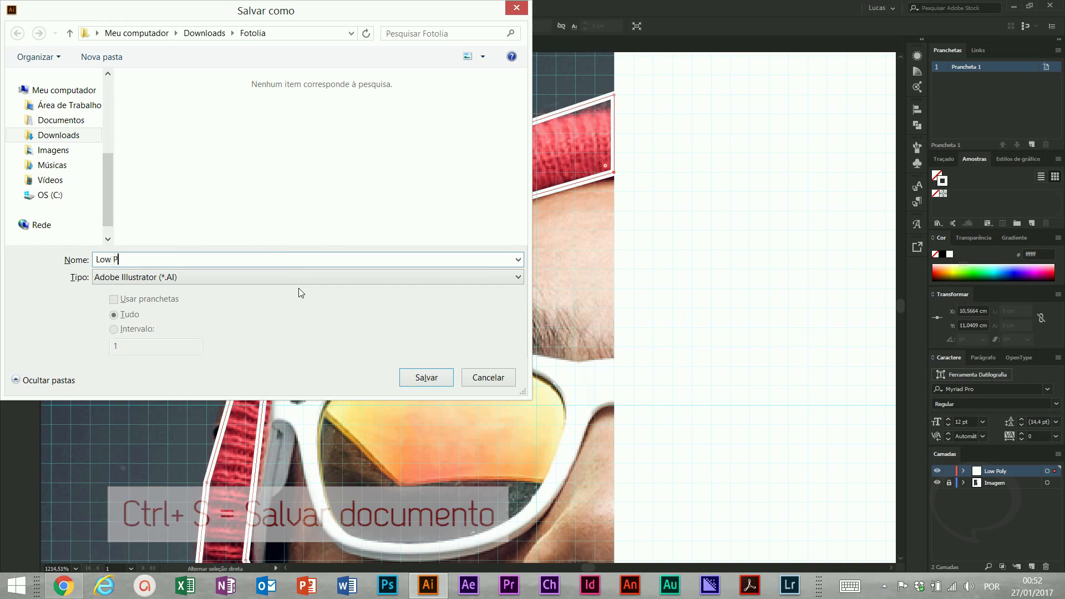
type("oly")
left_click(419, 378)
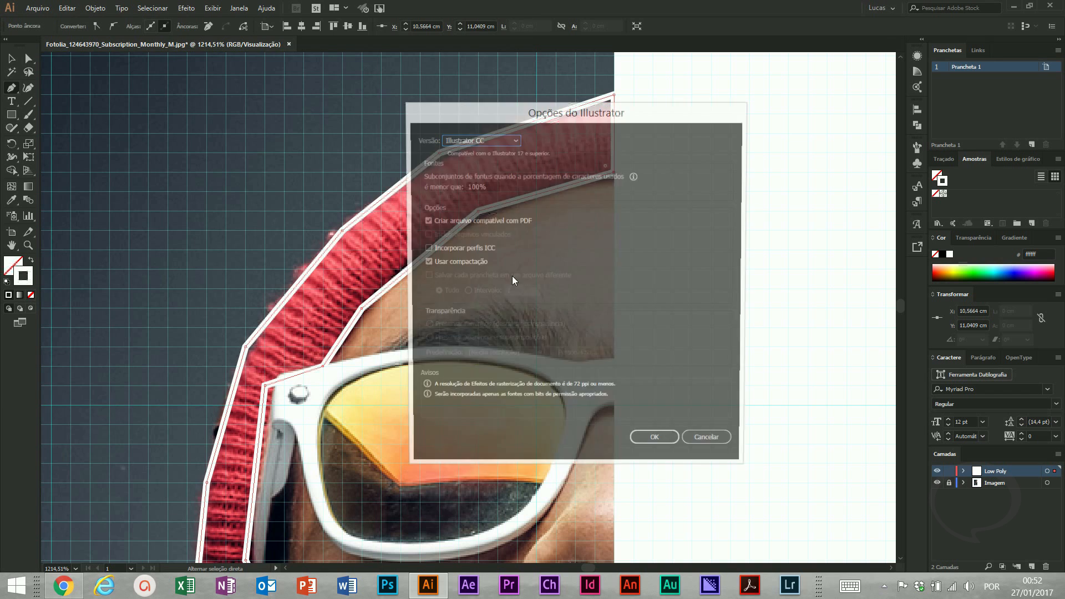
left_click(668, 444)
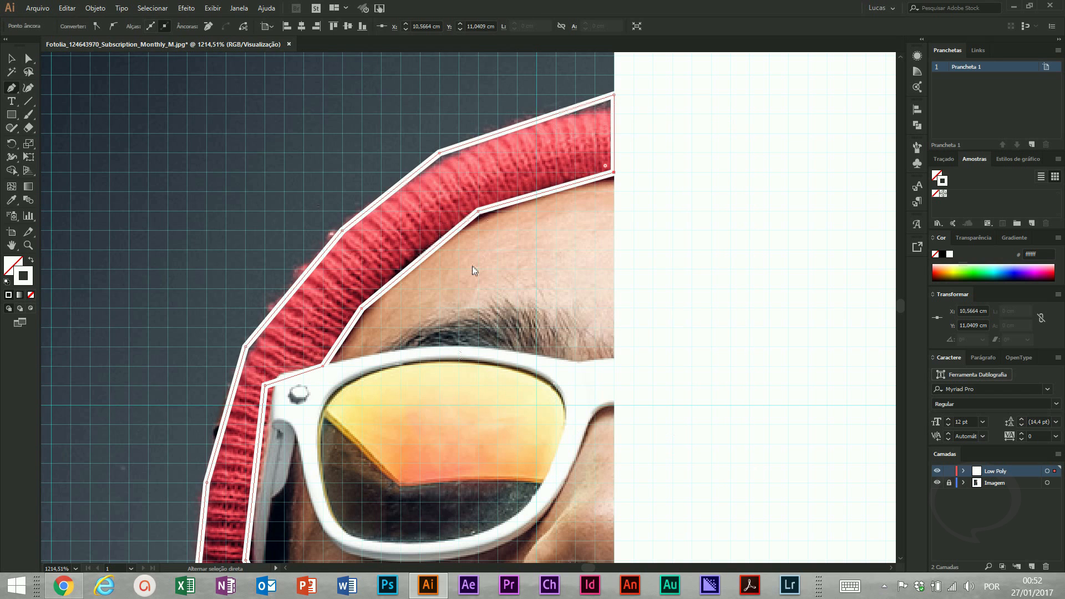
Outline the grey shirt with the Pen tool in straight segments along the shoulder and collar
key("p")
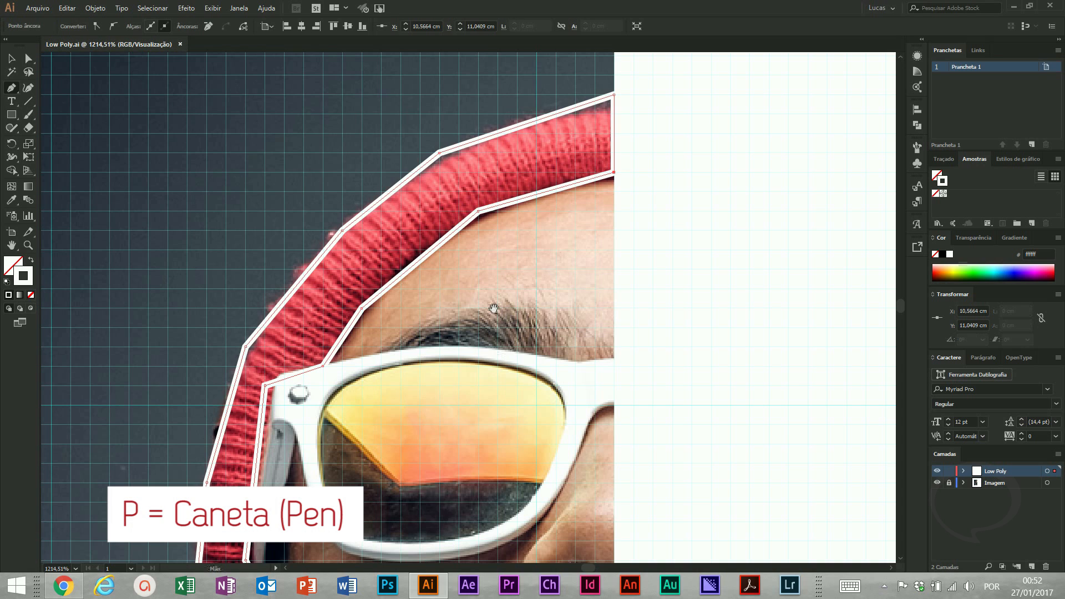
left_click_drag(492, 309, 476, 154)
left_click_drag(419, 340, 415, 196)
left_click_drag(414, 377, 411, 186)
mouse_move(377, 374)
left_mouse_down()
mouse_move(352, 148)
mouse_move(375, 154)
mouse_move(460, 99)
left_mouse_up()
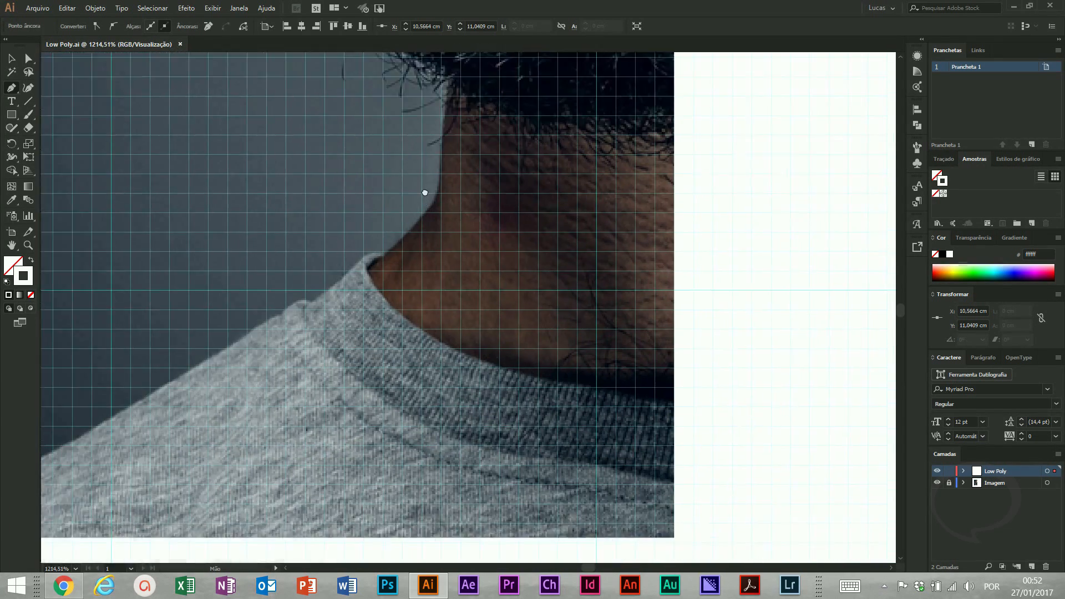
left_click_drag(374, 272, 423, 212)
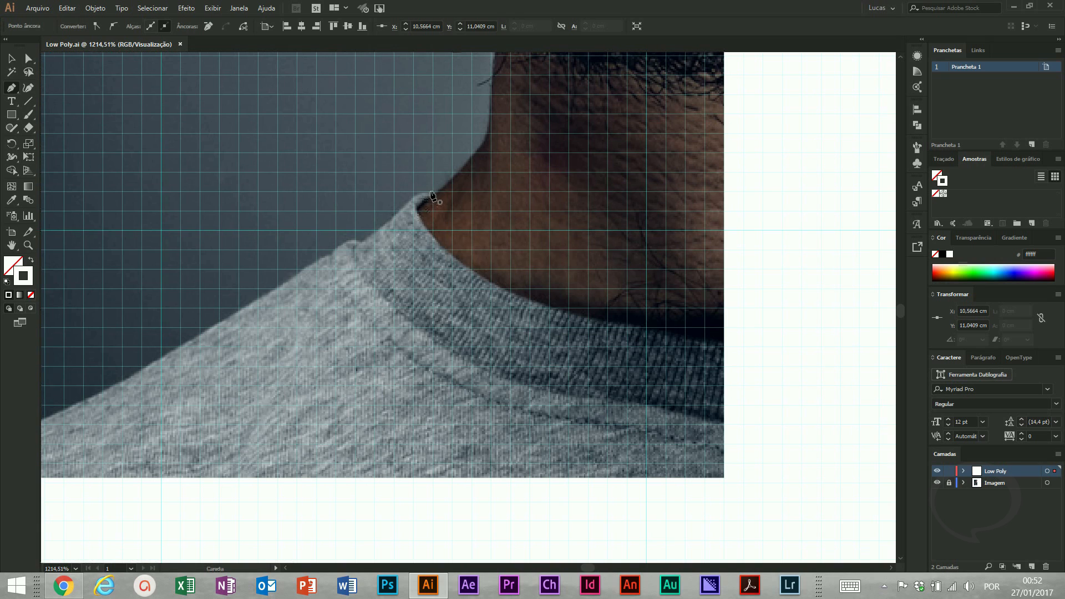
left_click(432, 196)
left_click_drag(286, 290, 423, 290)
mouse_move(863, 348)
left_mouse_down()
mouse_move(524, 289)
mouse_move(632, 538)
left_mouse_up()
Outline the neck as a closed straight-edged shape between the beard, the shirt collar and the crop edge
left_click(417, 209)
left_click(398, 323)
left_click(340, 382)
left_click(456, 498)
left_click(628, 536)
left_click(628, 264)
left_click(476, 245)
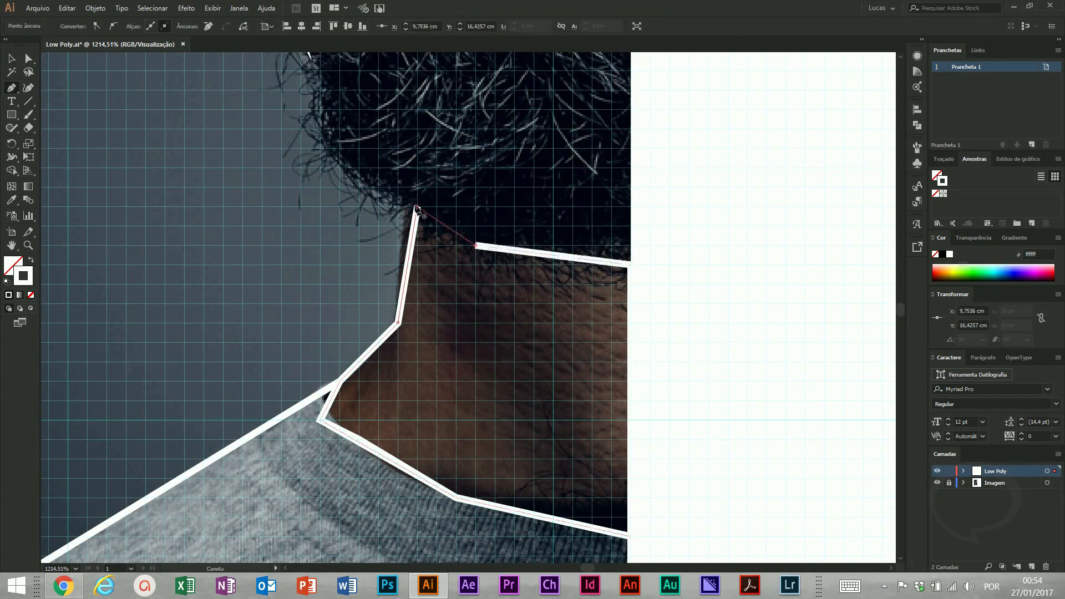
left_click(417, 210)
Trace the half mouth in straight segments from the crop edge around the outer corner of the lips
left_click_drag(417, 210, 408, 387)
left_click_drag(389, 233, 305, 544)
left_click(540, 272)
left_click(423, 291)
left_click(401, 272)
left_click(481, 213)
left_click(520, 174)
key("ctrl+z")
Trace the cheek's skin area in straight segments along the beard line and up the side of the face
left_click(306, 253)
left_click(268, 272)
left_click(229, 272)
left_click(209, 233)
left_click(210, 117)
left_click_drag(210, 117, 395, 353)
left_click(396, 236)
Trace the beard's lower edge in straight segments from below the beanie's tip to the crop edge above the neck
left_click_drag(615, 398, 600, 149)
left_click_drag(560, 514, 508, 250)
left_click_drag(556, 382, 560, 118)
left_click(222, 259)
left_click(260, 338)
left_click(338, 376)
left_click(396, 416)
left_click(549, 434)
Trace the beard's outer side up to the beanie's tip and move the lower anchor point onto the neck's top corner
left_click_drag(464, 412, 581, 232)
left_click(423, 446)
left_click(365, 407)
left_click(326, 291)
key("a")
left_click_drag(423, 447, 443, 446)
Select the anchor points where the beanie's tip meets the beard and align their vertical centres relative to the selection
left_click_drag(317, 304, 345, 262)
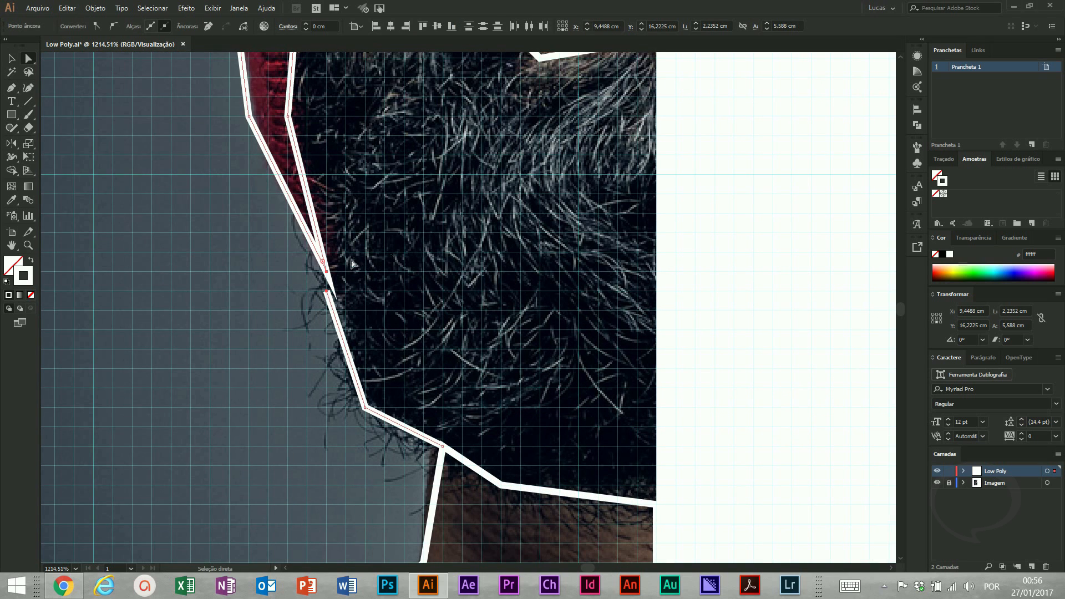
left_click(274, 261)
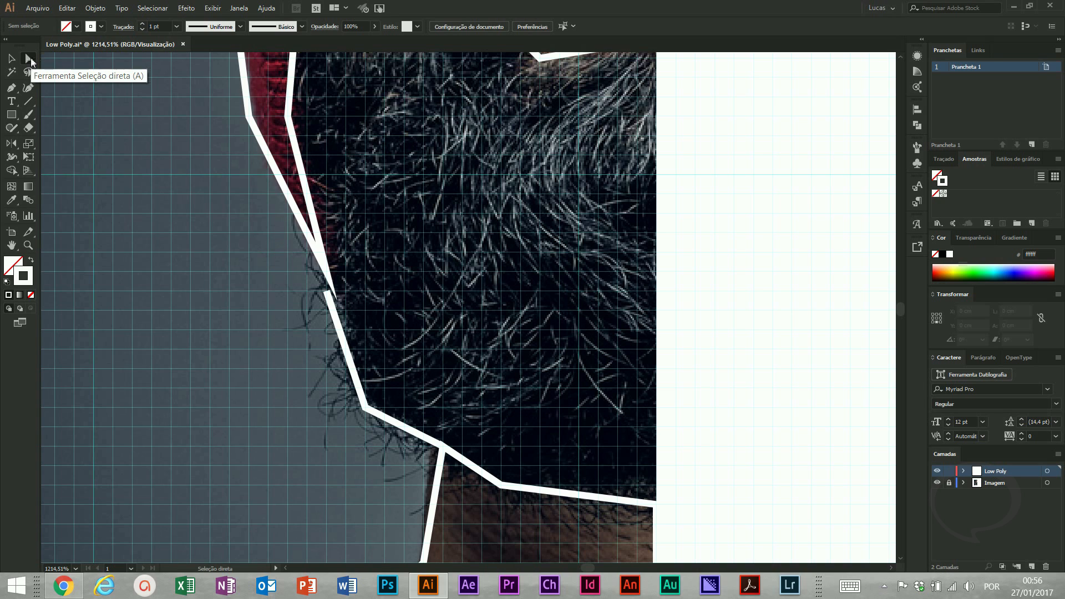
left_click_drag(378, 257, 293, 322)
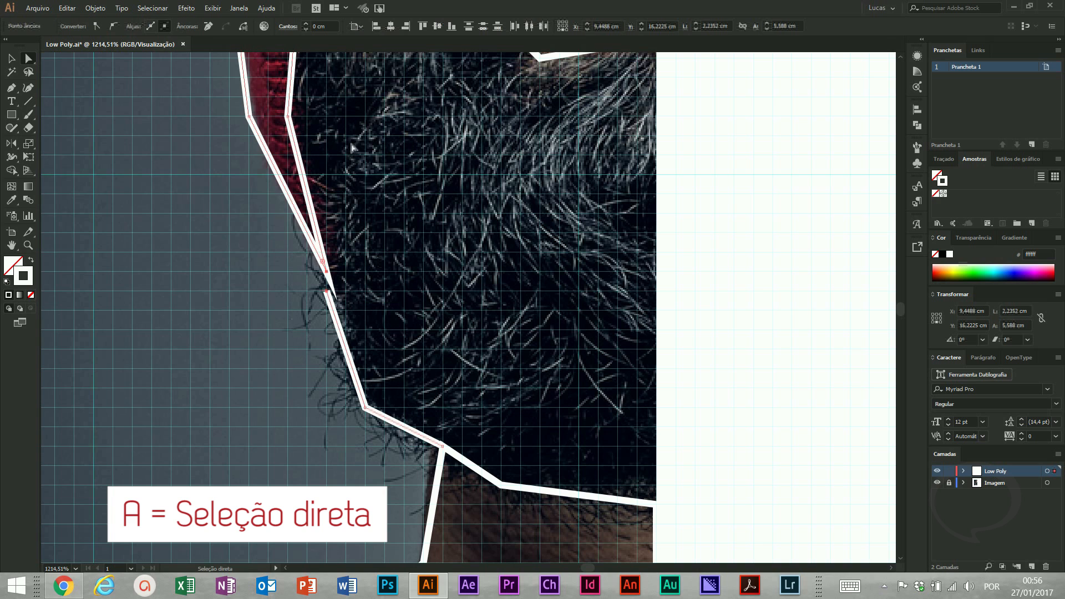
left_click(392, 26)
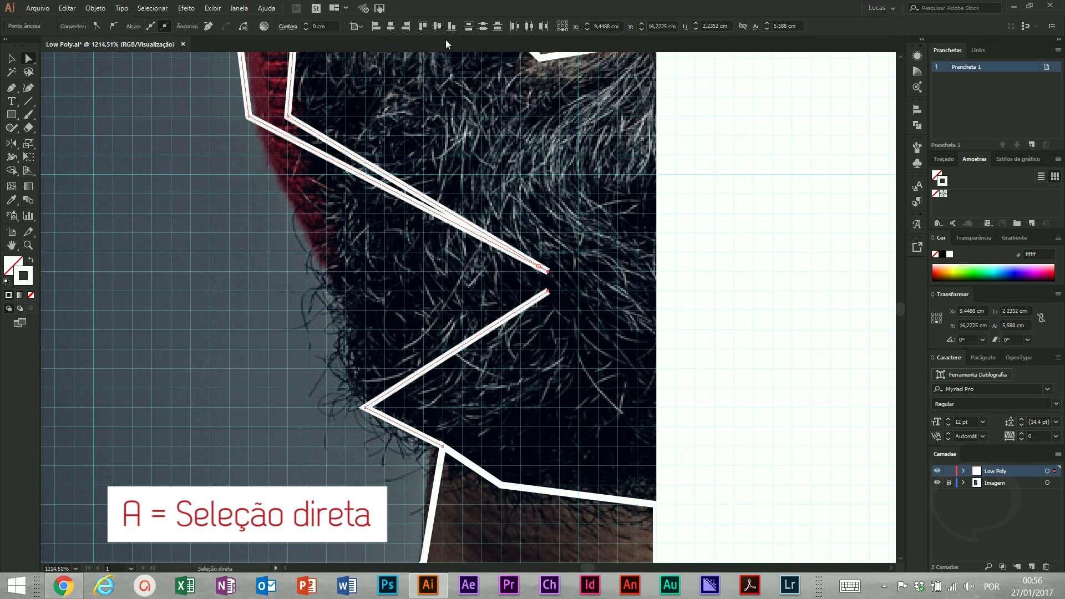
key("ctrl+z")
left_click(353, 26)
left_click(384, 40)
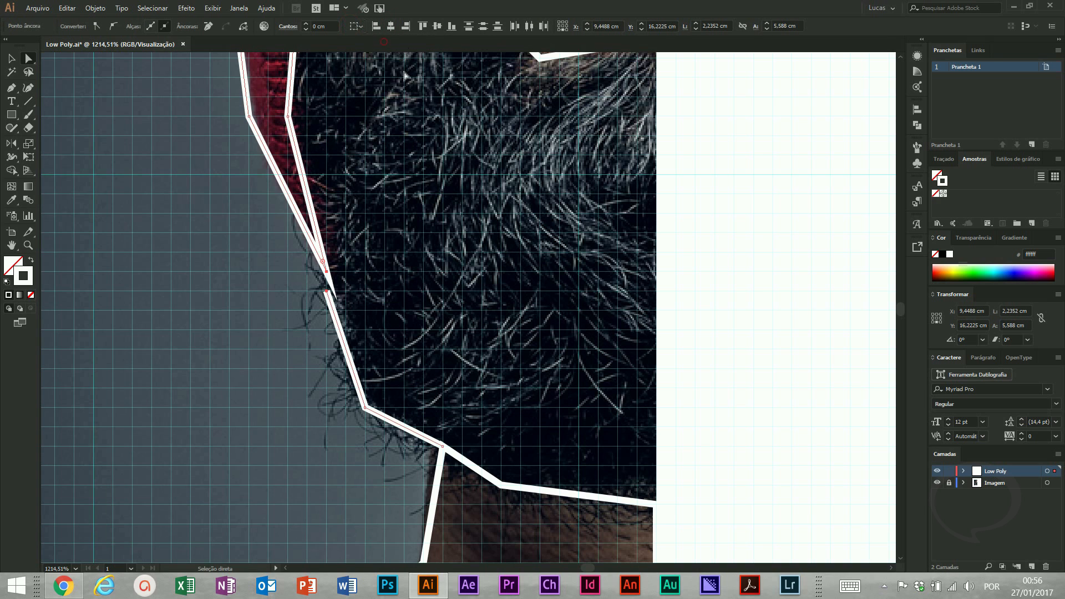
left_click(437, 26)
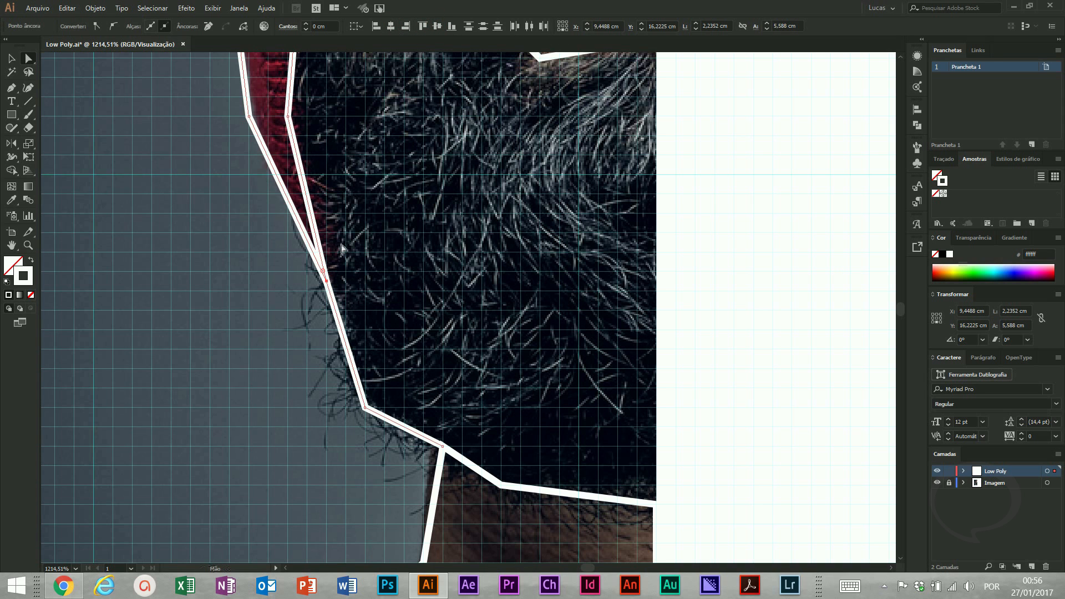
left_click_drag(337, 247, 375, 305)
left_click(408, 280)
left_click_drag(420, 251, 374, 194)
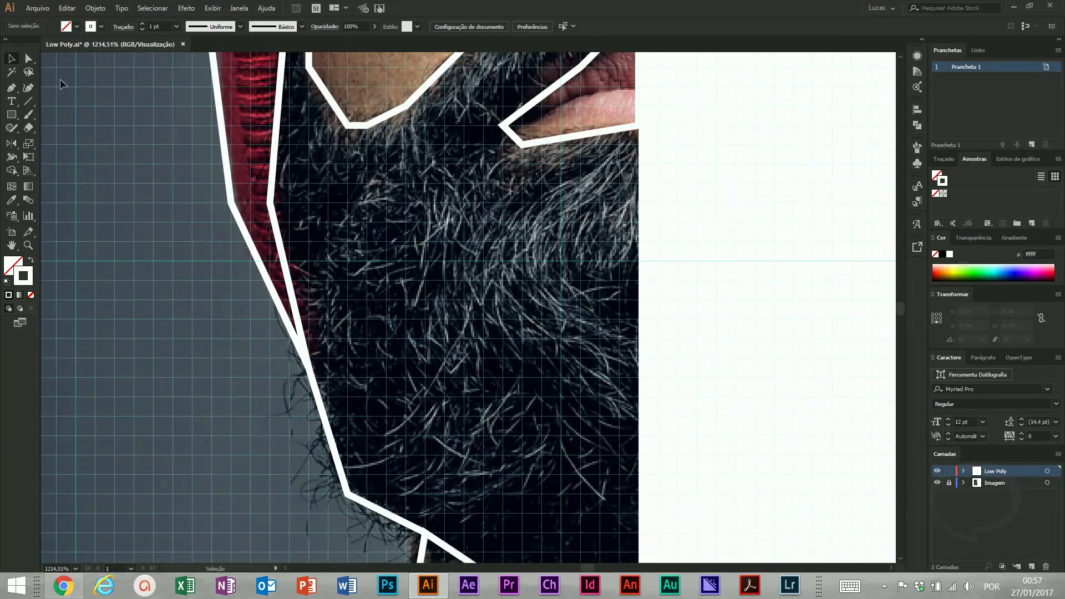
Trace the top edge of the white sunglasses frame with the Pen tool from the crop edge to its outer corner
left_click_drag(442, 312, 581, 127)
left_click_drag(562, 255, 451, 552)
left_click_drag(452, 183, 460, 555)
left_click_drag(471, 233, 498, 365)
key("p")
left_click(489, 291)
left_click(428, 377)
left_click(313, 303)
left_click(177, 323)
left_click(119, 342)
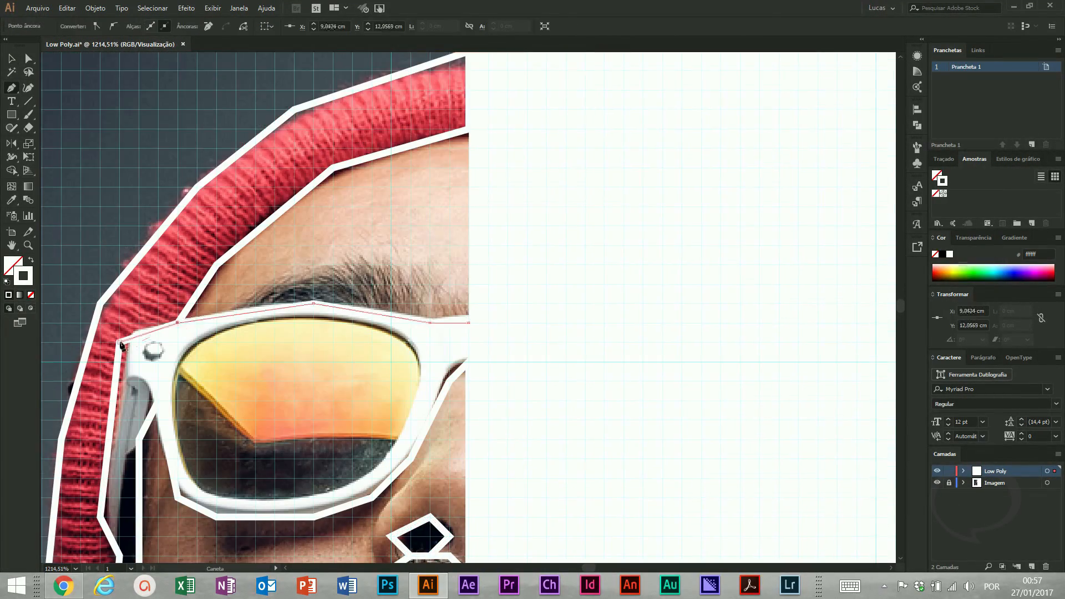
Trace the sunglasses frame's lower edge back to the crop edge and outline the eyebrow above the frame as a closed shape
left_click(199, 376)
left_click(219, 259)
left_click(238, 220)
left_click(258, 318)
left_click(297, 337)
left_click(394, 337)
left_click(452, 318)
left_click(491, 279)
left_click(530, 202)
left_click(549, 182)
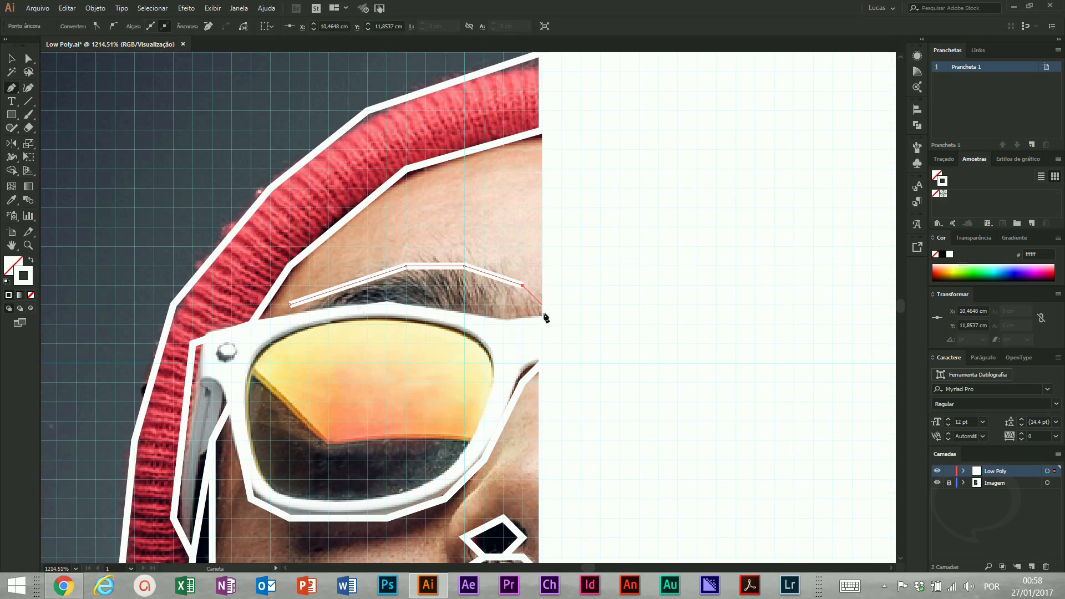
left_click(595, 293)
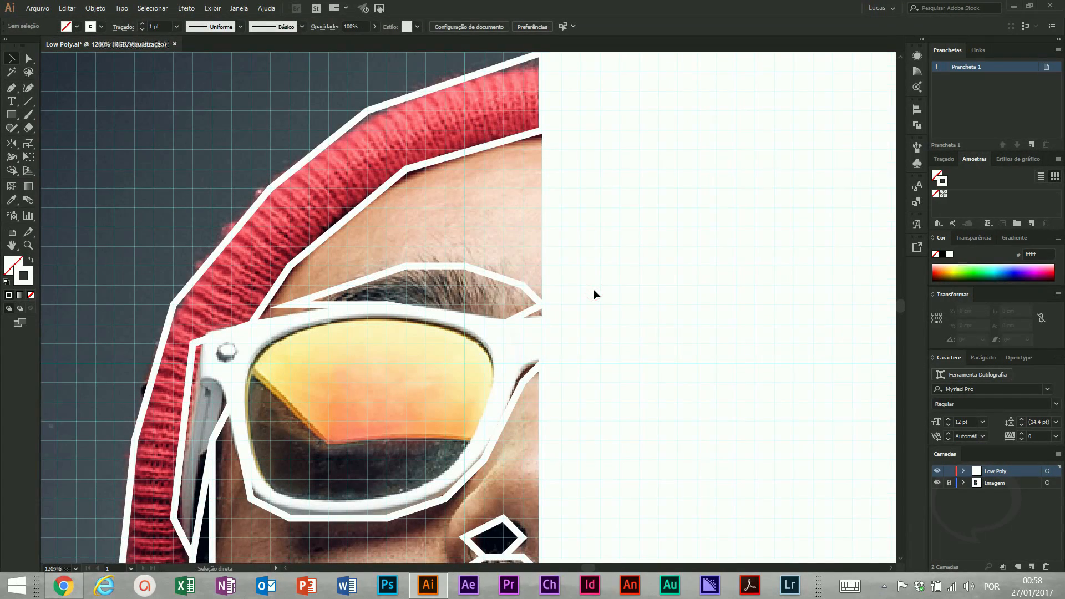
Select all the traced outlines and give their strokes round caps and round corner joins
key("ctrl+minus")
key("ctrl+minus")
key("ctrl+minus")
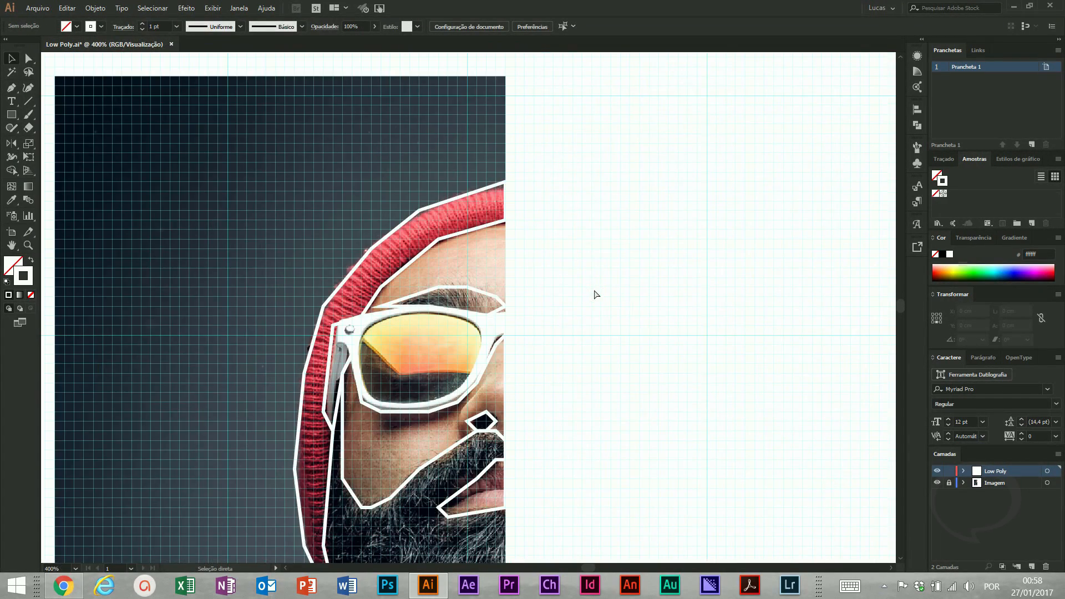
scroll(405, 389, "down", 3)
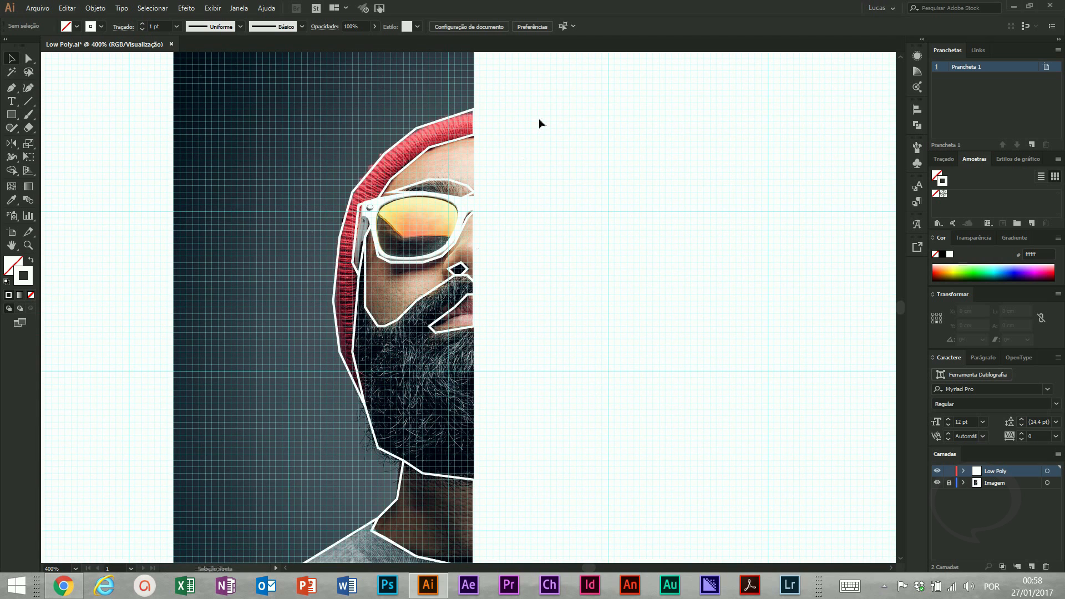
key("ctrl+minus")
left_click_drag(563, 119, 227, 539)
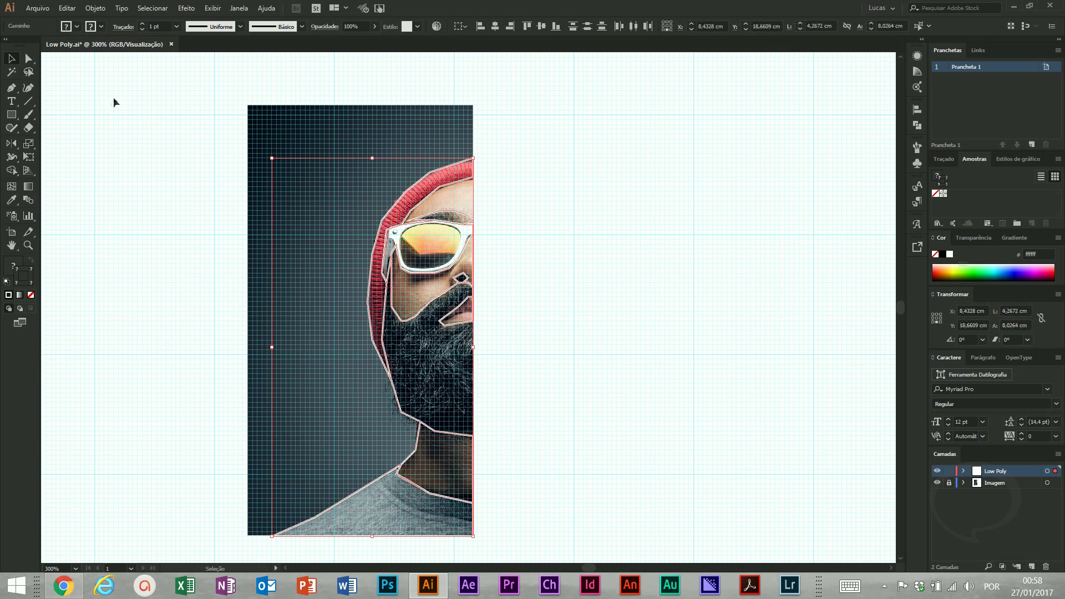
left_click(128, 28)
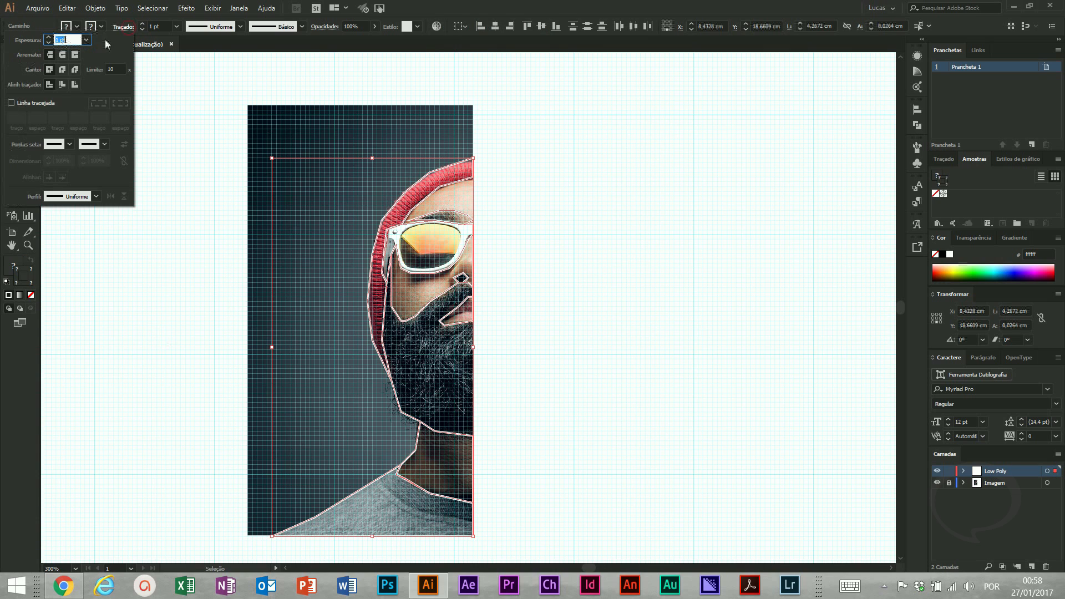
left_click(65, 55)
left_click(65, 68)
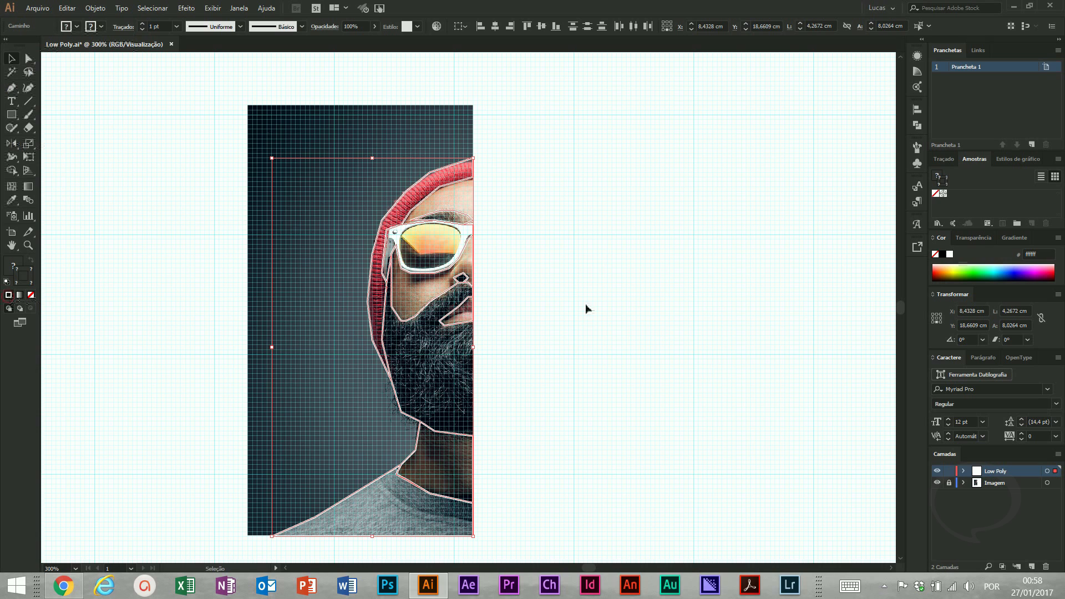
Set the stroke colour of all the traced outlines to green (00bf03) and deselect them
left_click(980, 267)
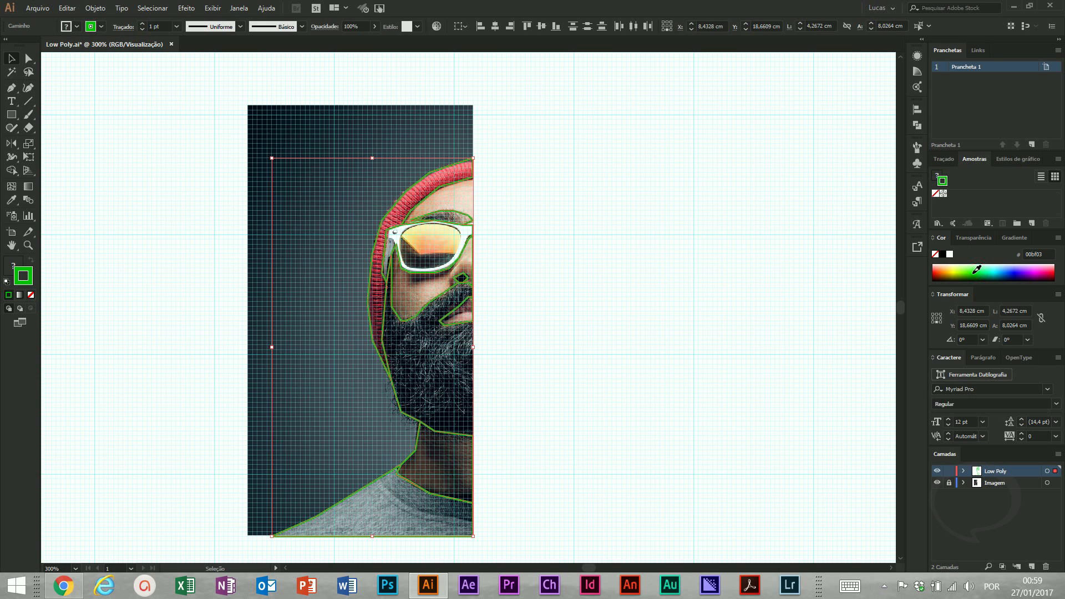
left_click(693, 267)
Adjust the sunglasses frame's upper edge so that it meets the eyebrow outline at the eyebrow's outer tip
key("z")
left_click_drag(375, 155, 511, 293)
key("v")
left_click_drag(434, 419, 430, 360)
key("a")
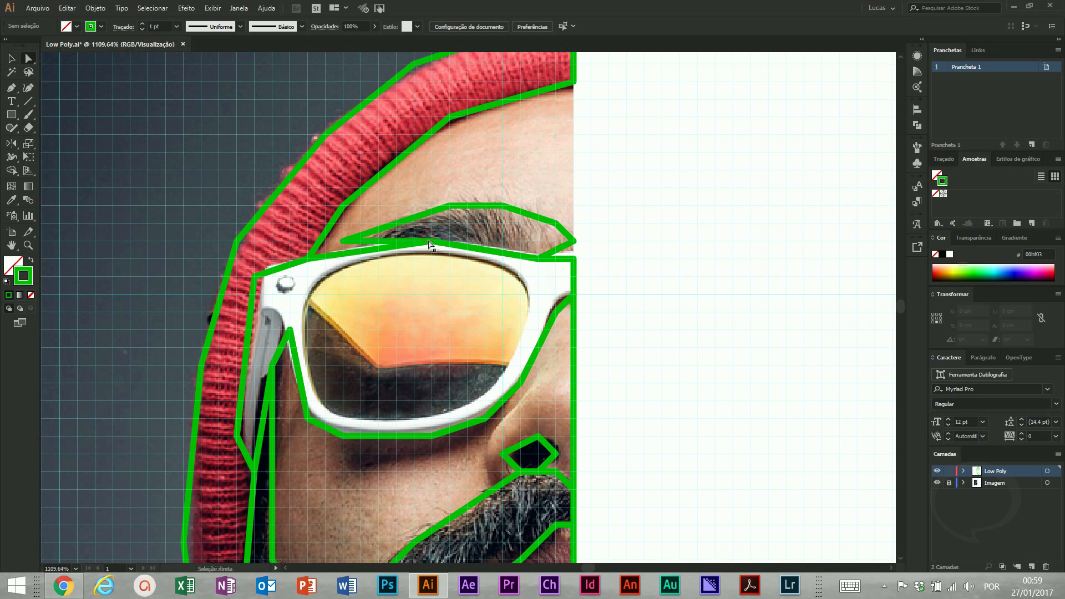
left_click(429, 241)
left_click(360, 241)
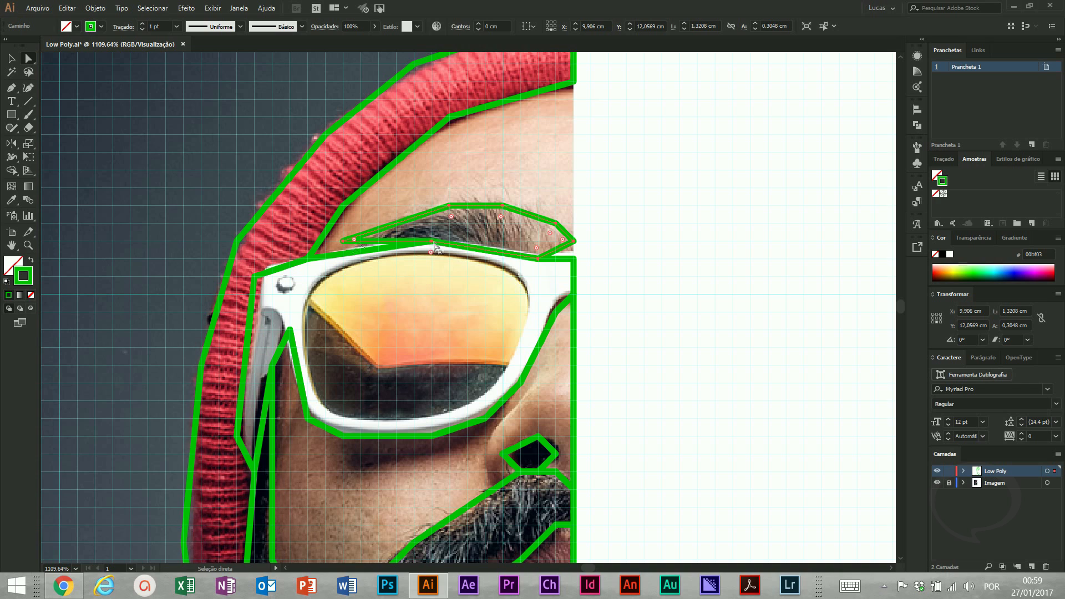
left_click(343, 241)
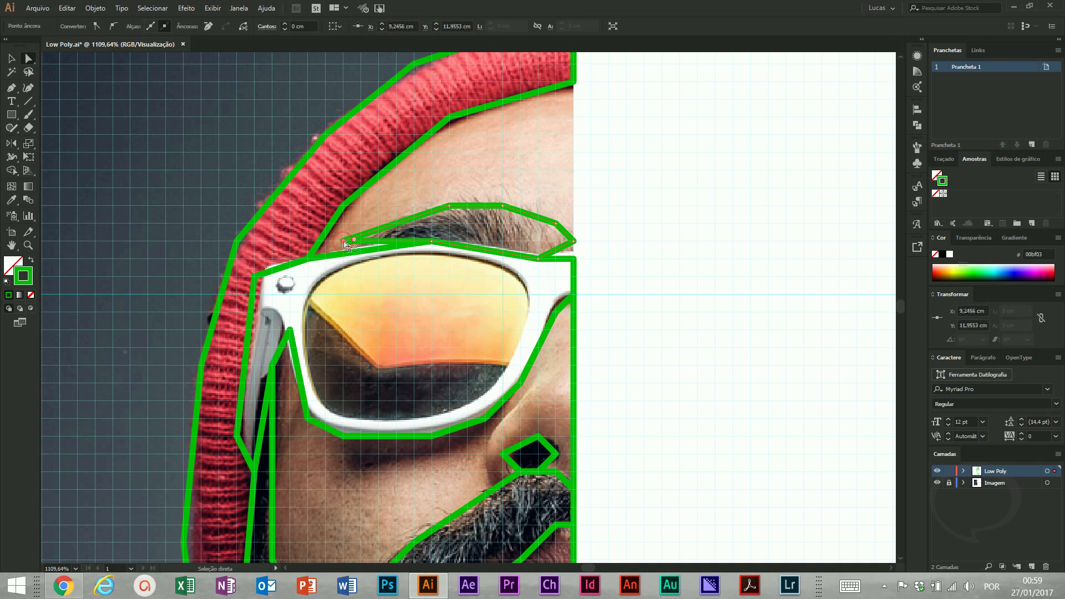
left_click_drag(343, 241, 364, 245)
scroll(343, 242, "up", 4)
scroll(366, 237, "down", 1)
Trace the sunglasses lens inside the frame as a closed straight-edged outline with the Pen tool
key("p")
scroll(366, 238, "down", 2)
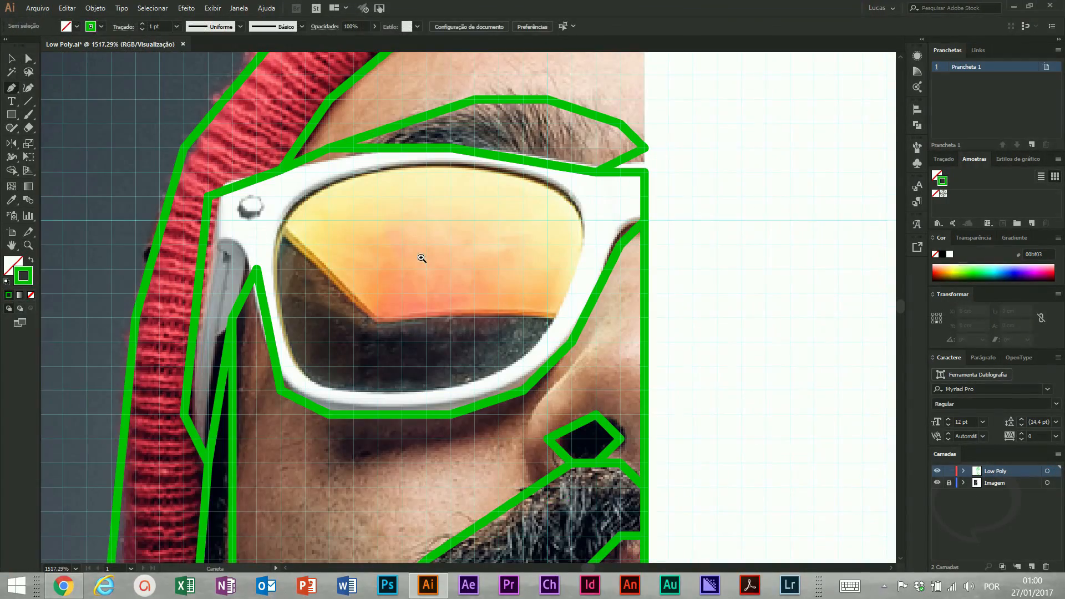
left_click(280, 269)
left_click(305, 366)
left_click(353, 391)
left_click(446, 397)
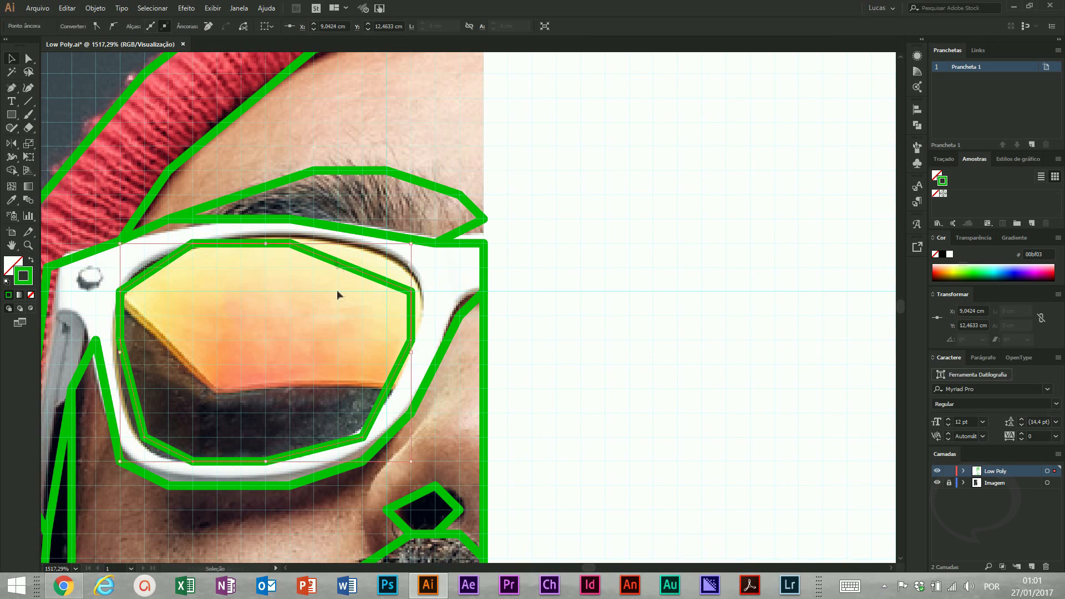
Add an anchor point on the lens outline's upper inner edge and move it outward to the lens corner
key("p")
left_click(340, 263)
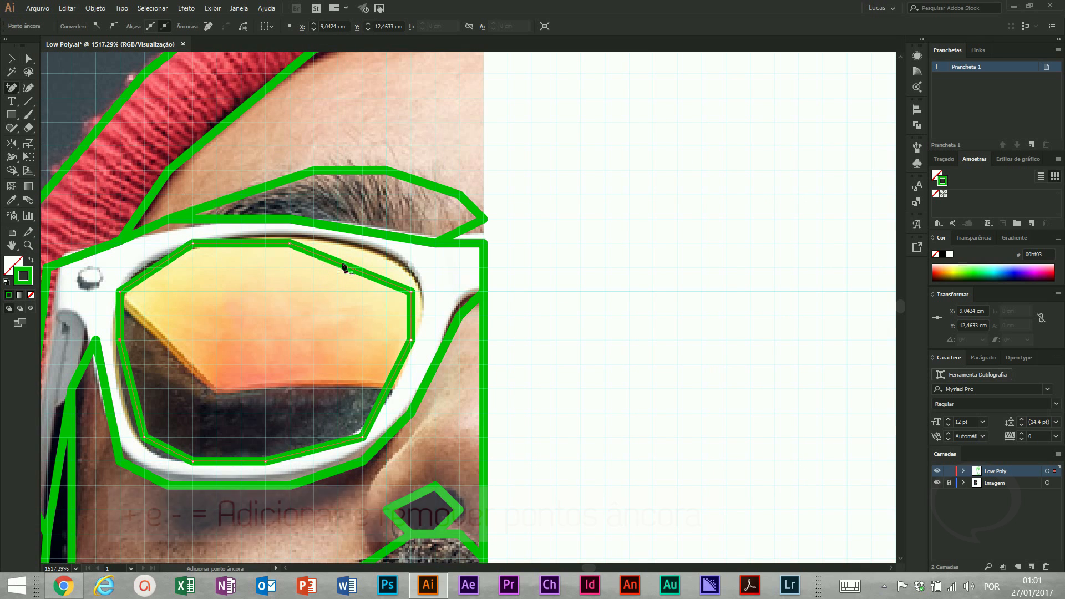
key("a")
left_click_drag(337, 263, 360, 240)
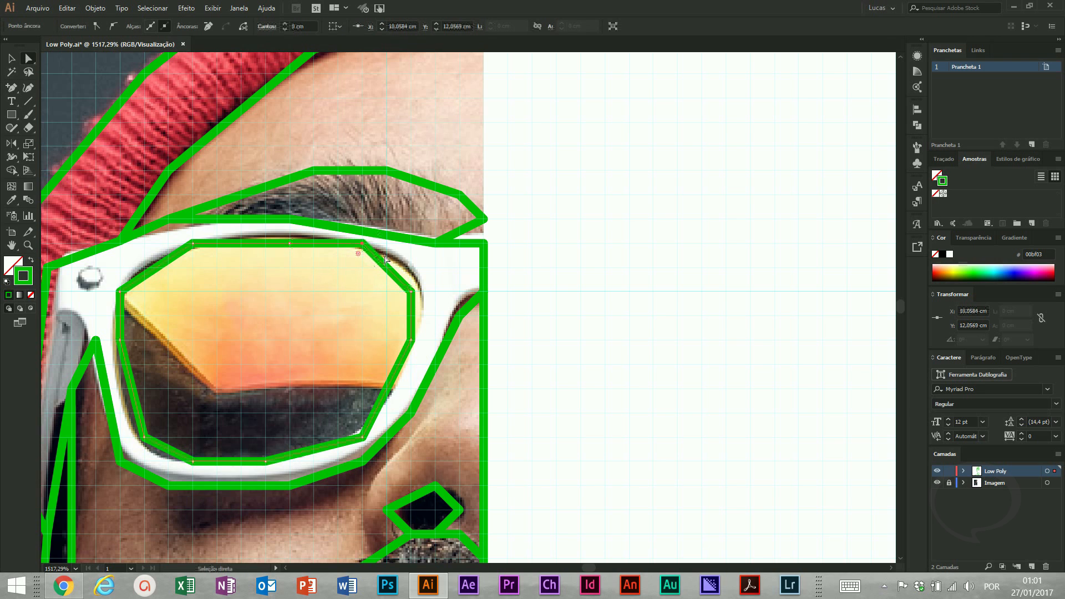
scroll(386, 259, "left", 3)
key("ctrl+shift+a")
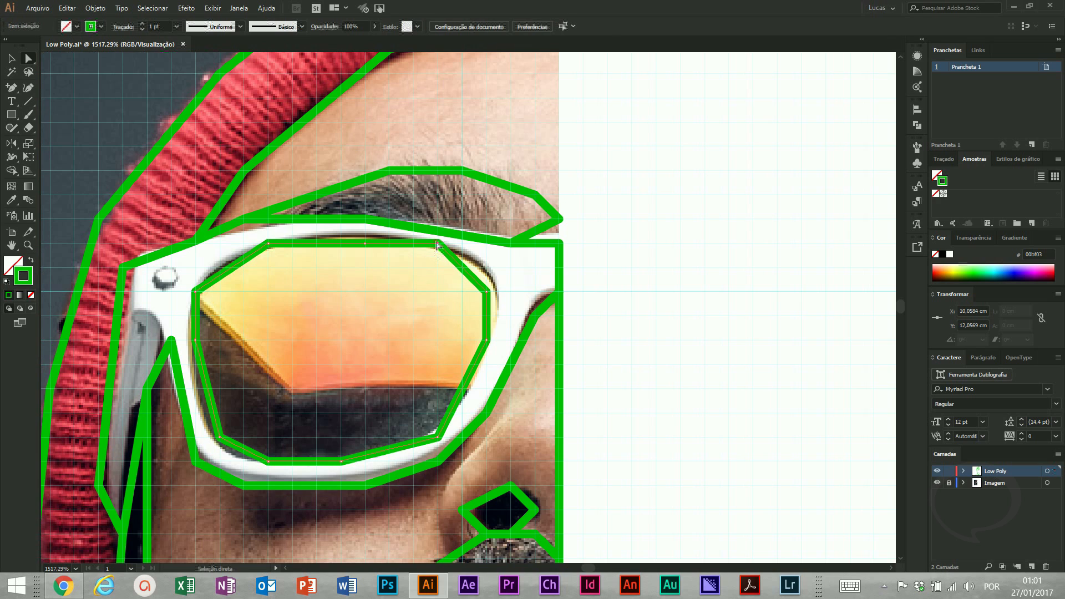
mouse_move(437, 244)
left_mouse_down()
mouse_move(438, 266)
mouse_move(438, 244)
left_mouse_up()
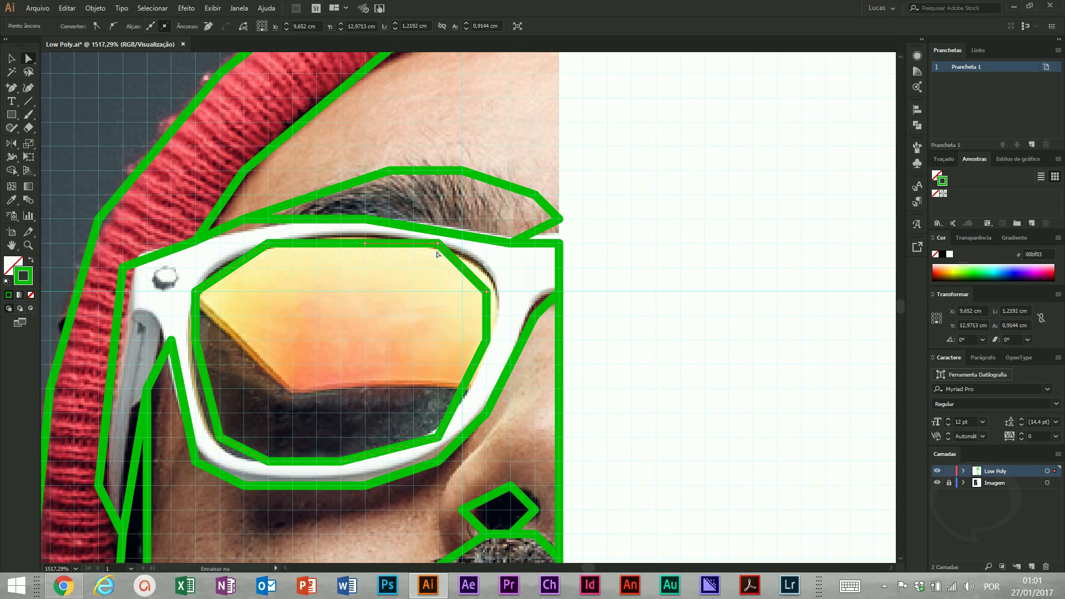
key("ctrl+shift+a")
Add an anchor point on the eyebrow outline's lower edge and move it up to the nearest grid intersection
left_click(440, 232)
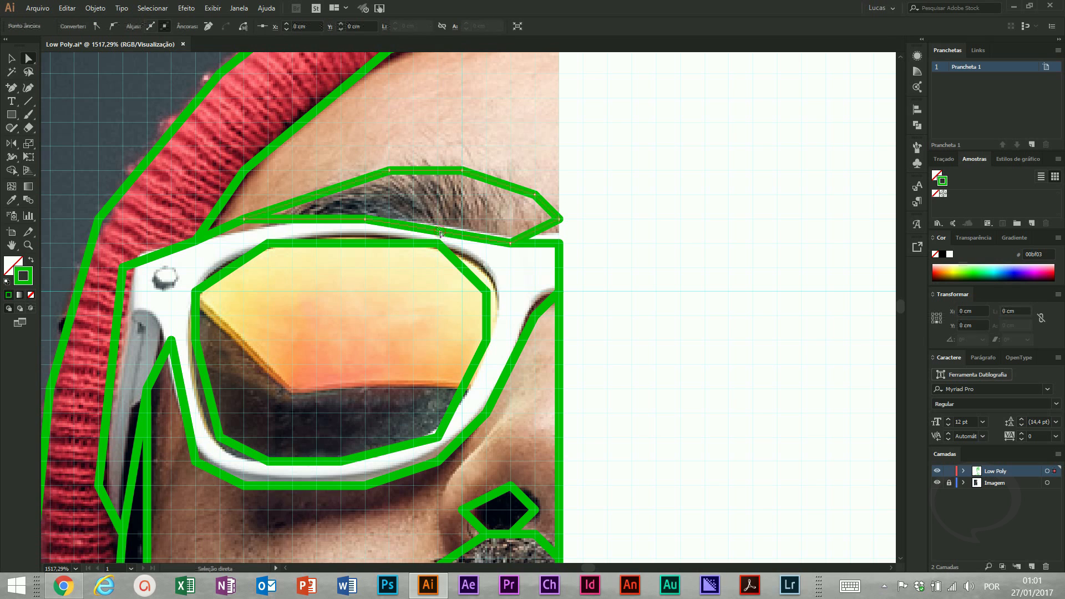
key("plus")
left_click(439, 231)
key("a")
left_click_drag(437, 231, 437, 224)
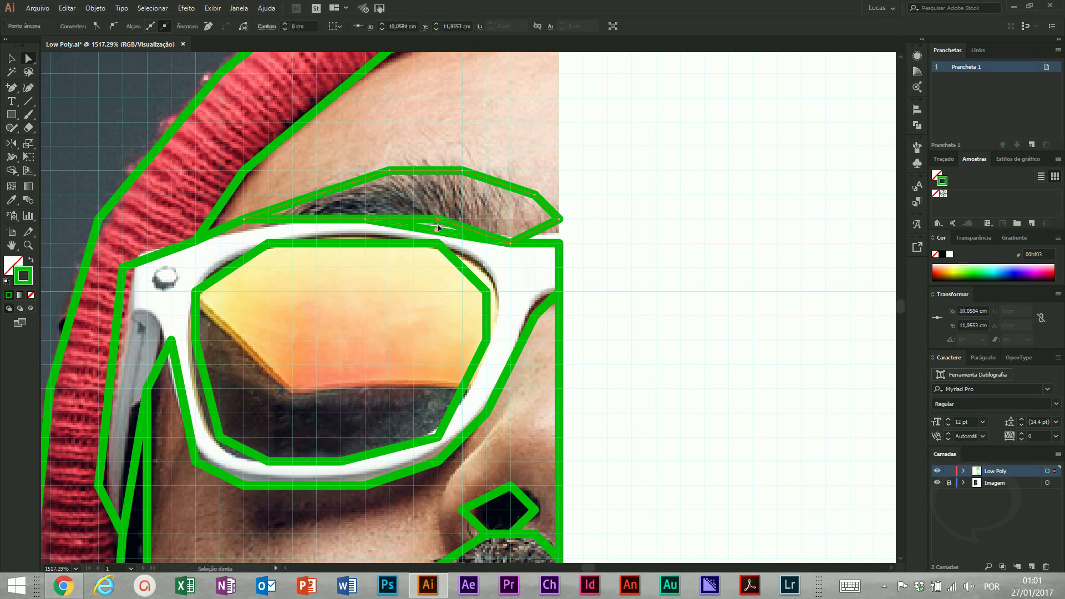
Add a matching anchor point on the sunglasses frame's top edge and move it up onto the eyebrow outline's new point
left_click(435, 232)
key("plus")
left_click(436, 232)
key("a")
left_click_drag(435, 232, 436, 225)
left_click(369, 215)
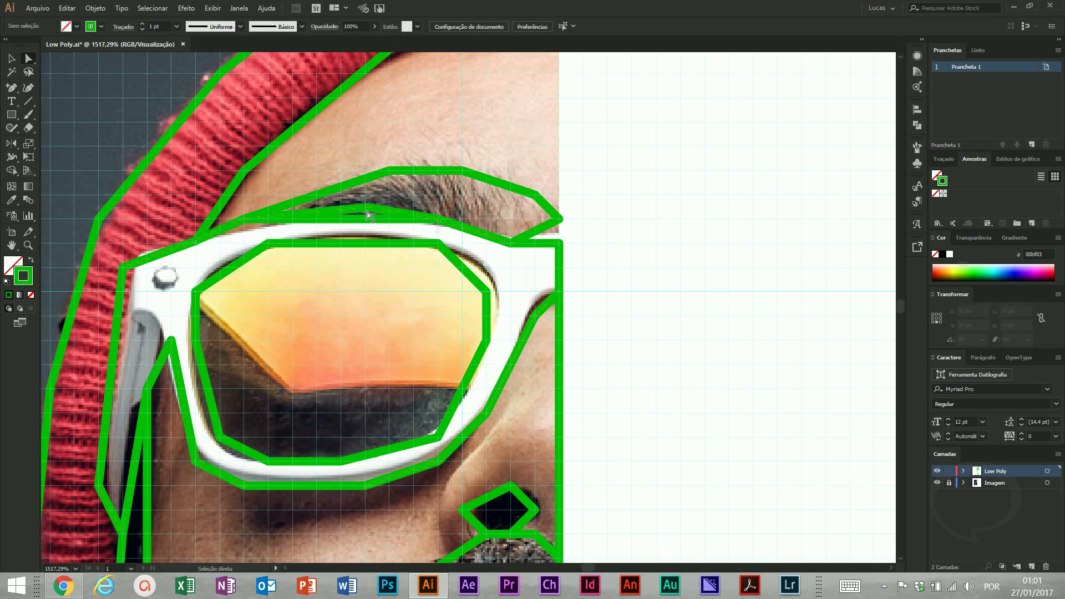
key("ctrl+z")
key("ctrl+z")
left_click(436, 212)
left_click(438, 230)
left_click_drag(438, 231, 438, 221)
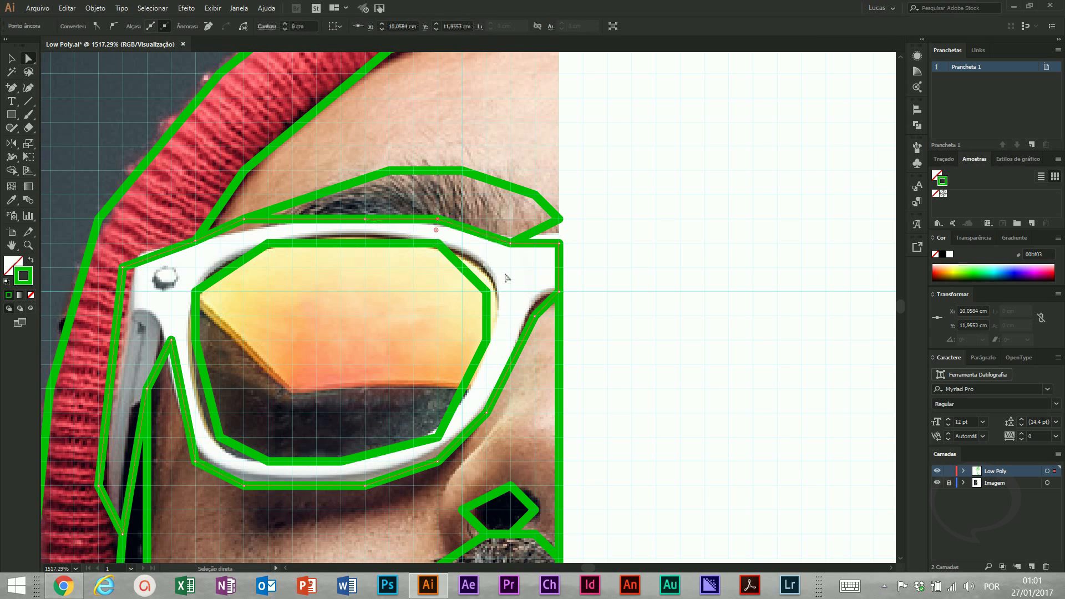
Move the lens outline's lower inner corner point one grid step towards the lens centre
left_click_drag(424, 384, 510, 240)
key("v")
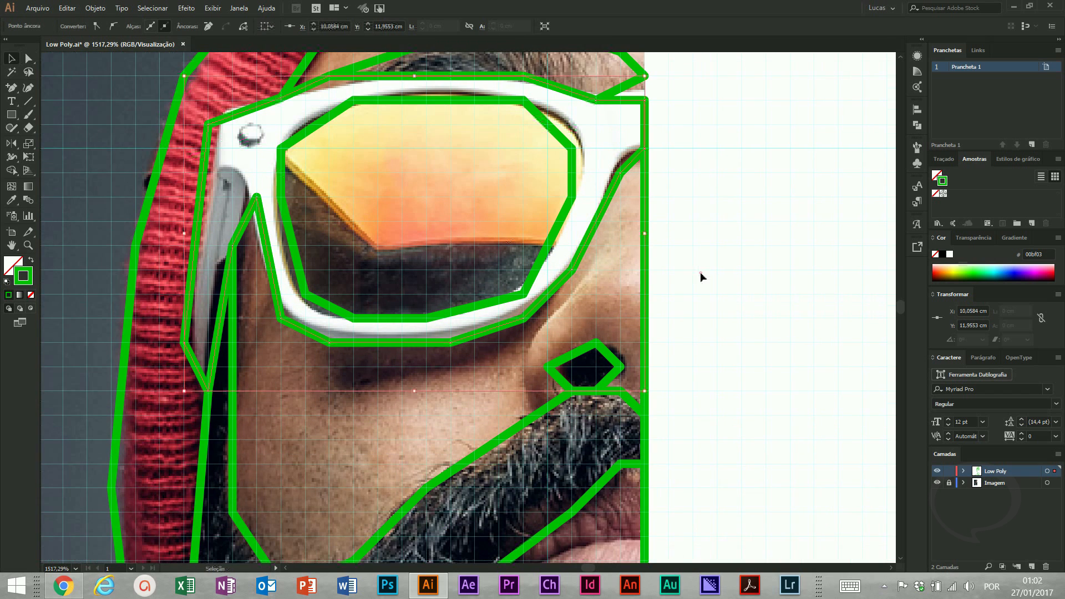
left_click(700, 272)
key("a")
left_click(524, 295)
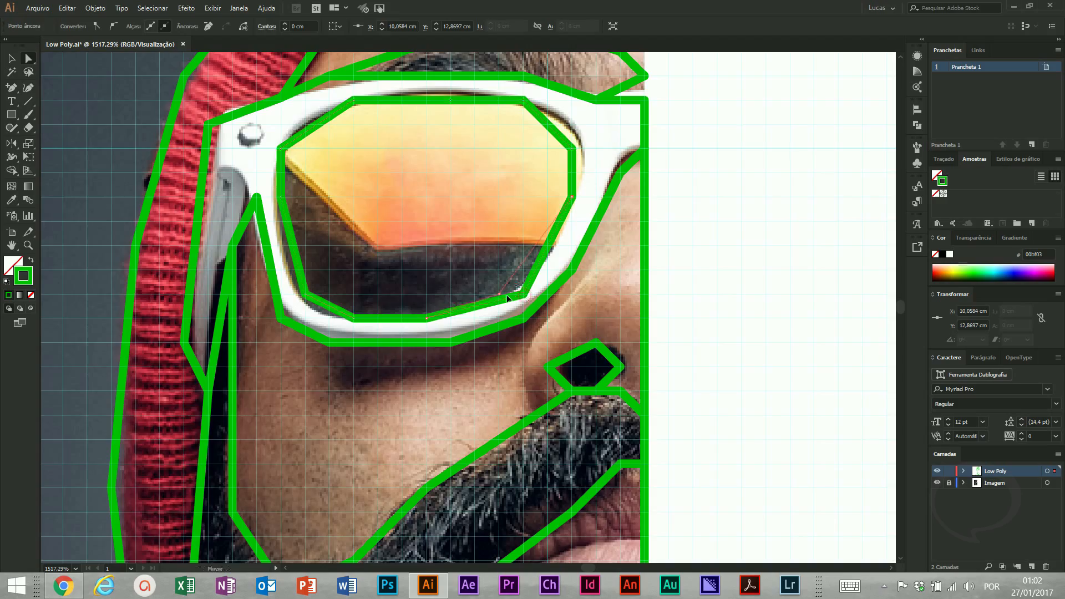
left_click_drag(526, 299, 476, 420)
left_click(677, 321)
Trace the lower edge of the shirt collar with the Pen tool as far as the crop edge
left_click_drag(530, 527, 474, 106)
key("p")
left_click(298, 361)
left_click(436, 312)
left_click(540, 311)
left_click_drag(559, 286, 527, 287)
Draw the missing closing line along the crop edge across the forehead
left_click(937, 483)
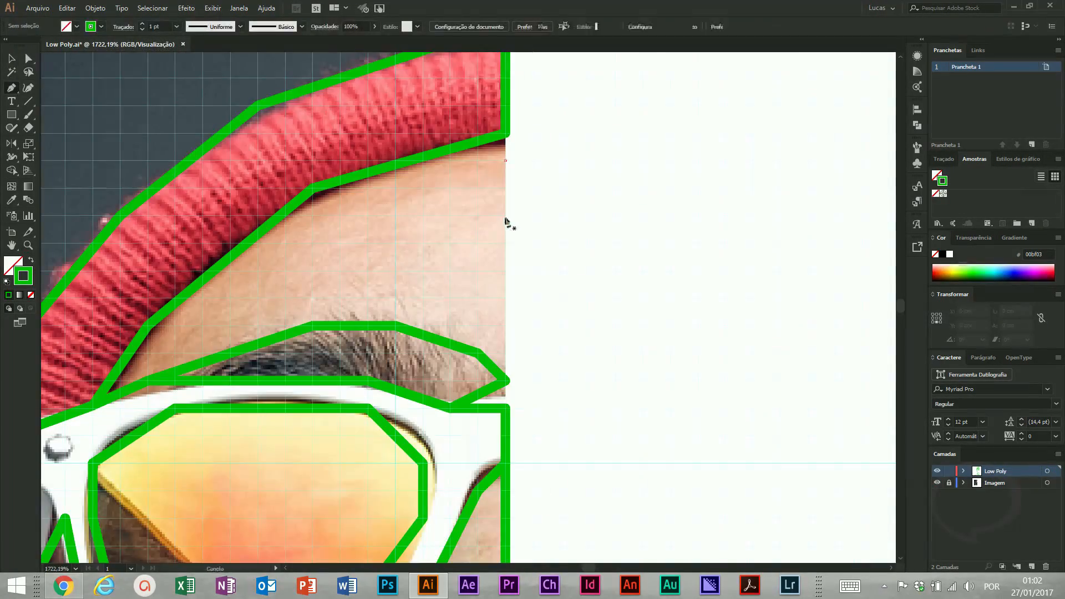
left_click(506, 381)
left_click(937, 482)
left_click(937, 483)
left_click(483, 558)
left_click(483, 165)
key("v")
Hide the Imagem layer to check the green outlines on their own, and save the document
left_click(935, 482)
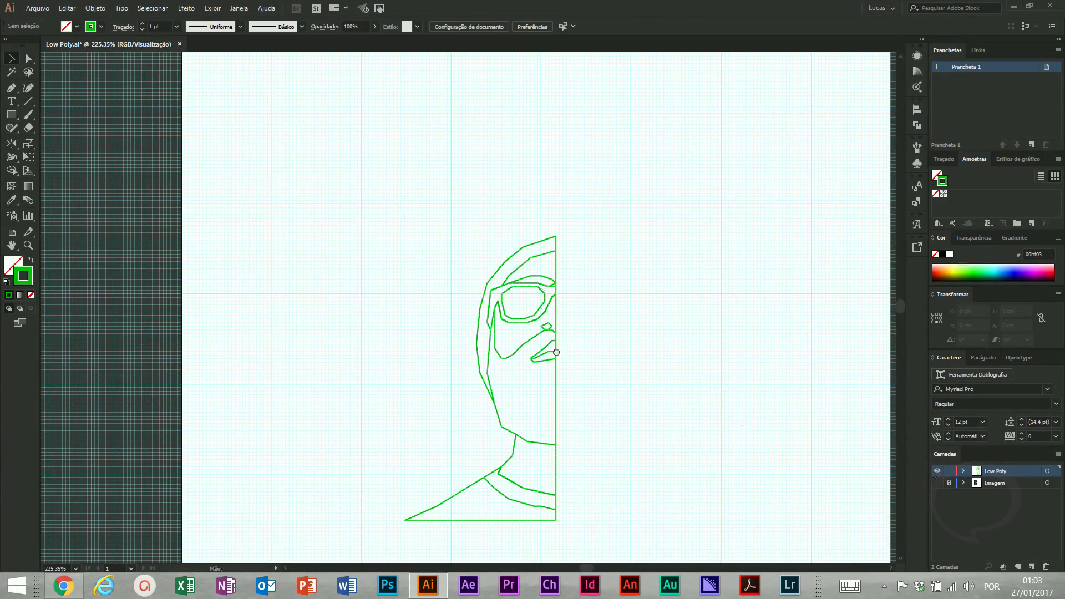
scroll(557, 352, "right", 3)
key("z")
left_click_drag(274, 199, 672, 526)
key("v")
left_click_drag(564, 335, 589, 387)
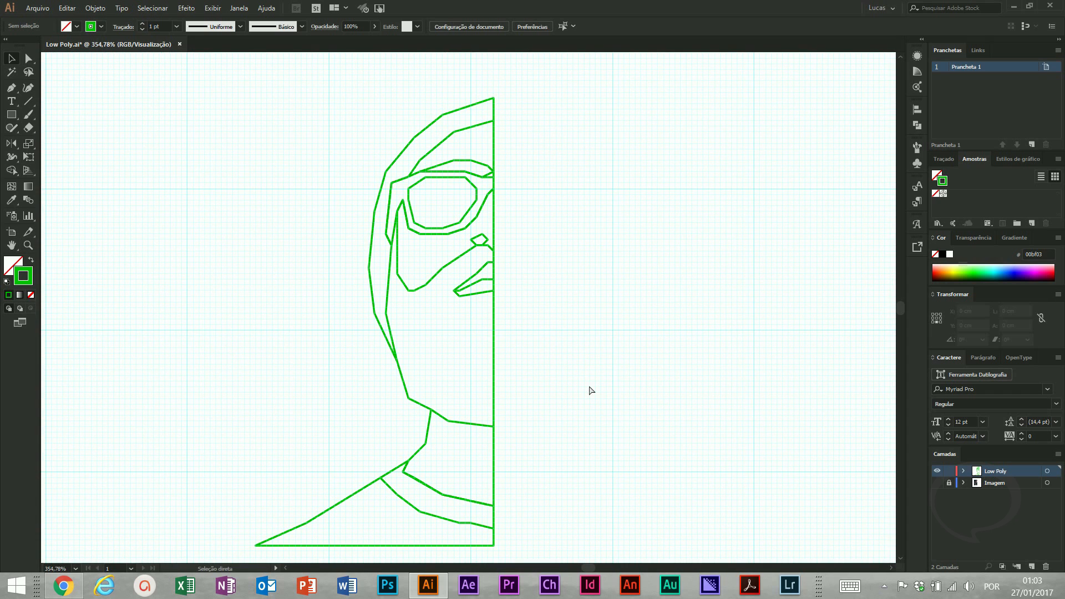
key("ctrl+s")
Select all the traced outlines, set their stroke weight to 0.5 pt and deselect them
left_click_drag(529, 78, 213, 555)
left_click(161, 26)
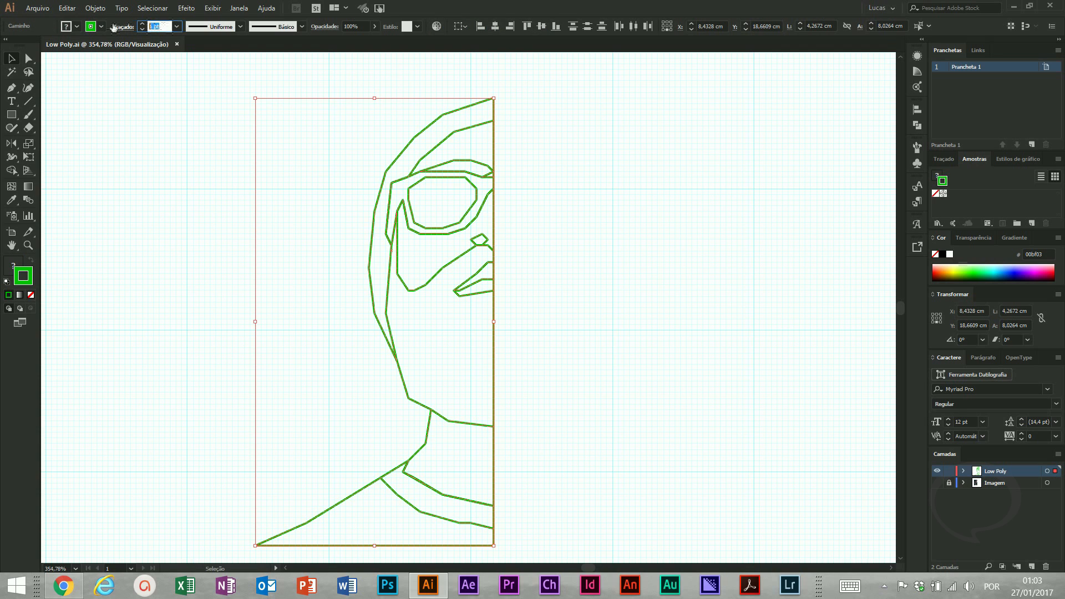
type("0,5")
key("Return")
left_click(612, 200)
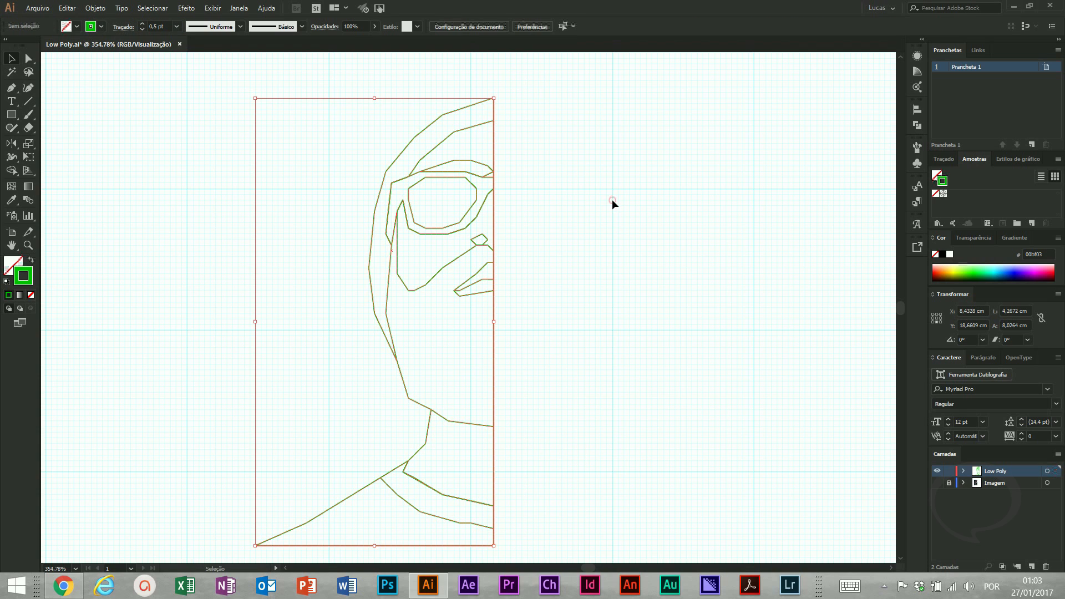
Show the Imagem layer again beneath the outlines and save the document
left_click(937, 483)
key("z")
left_click_drag(357, 85, 567, 171)
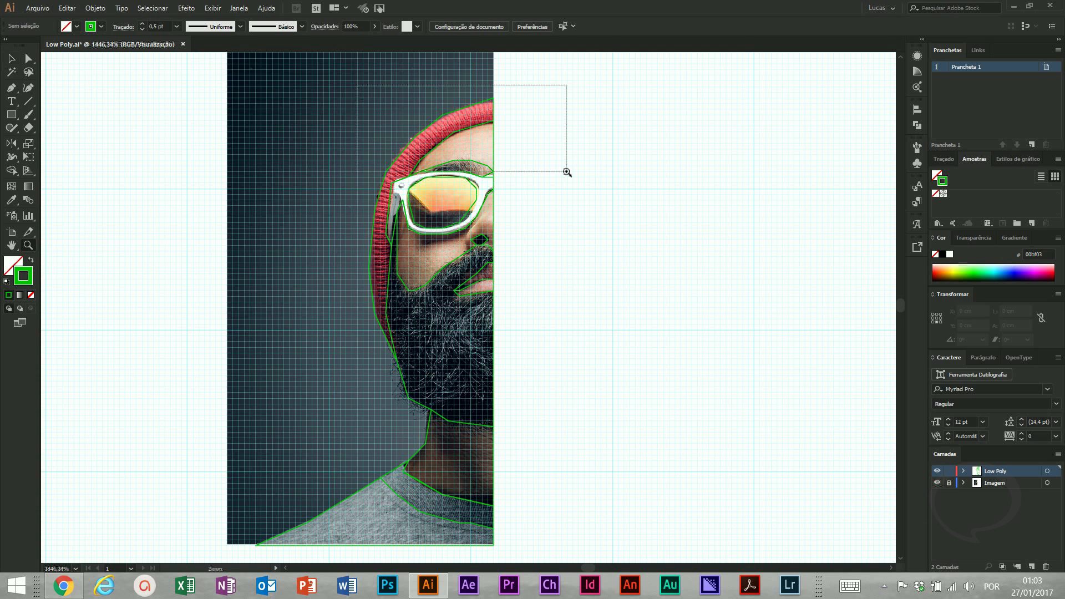
key("v")
key("space")
left_click_drag(570, 247, 483, 218)
key("ctrl+s")
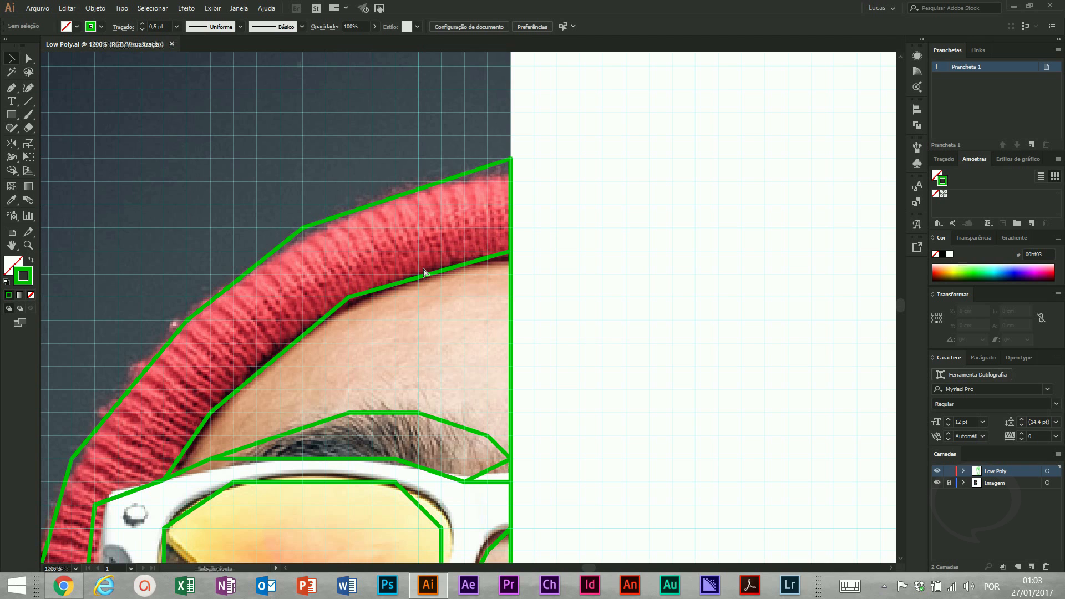
Divide the grey shirt and the neck into triangles with Pen tool lines between outline points and added inner points
key("ctrl+minus")
key("ctrl+minus")
key("space")
left_click_drag(306, 337, 325, 120)
left_click_drag(264, 438, 264, 320)
key("space")
left_click_drag(413, 535, 435, 303)
key("space")
left_click_drag(398, 219, 406, 328)
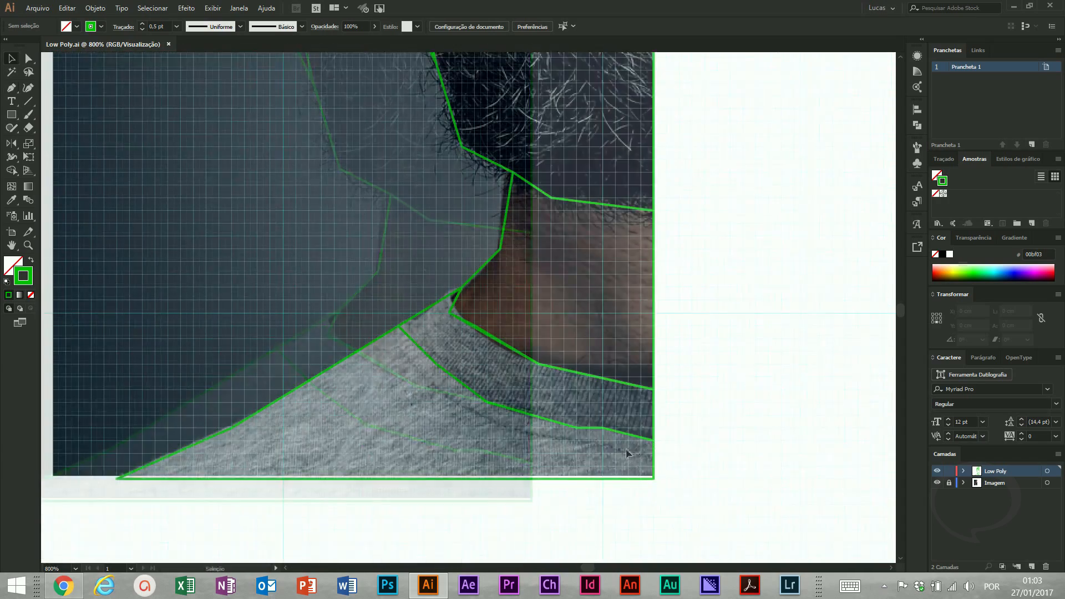
left_click(301, 459)
left_click(276, 421)
left_click(251, 472)
left_click(621, 422)
left_click(416, 447)
left_click(442, 319)
left_click(442, 320)
left_click(391, 383)
left_click(366, 473)
left_click(301, 459)
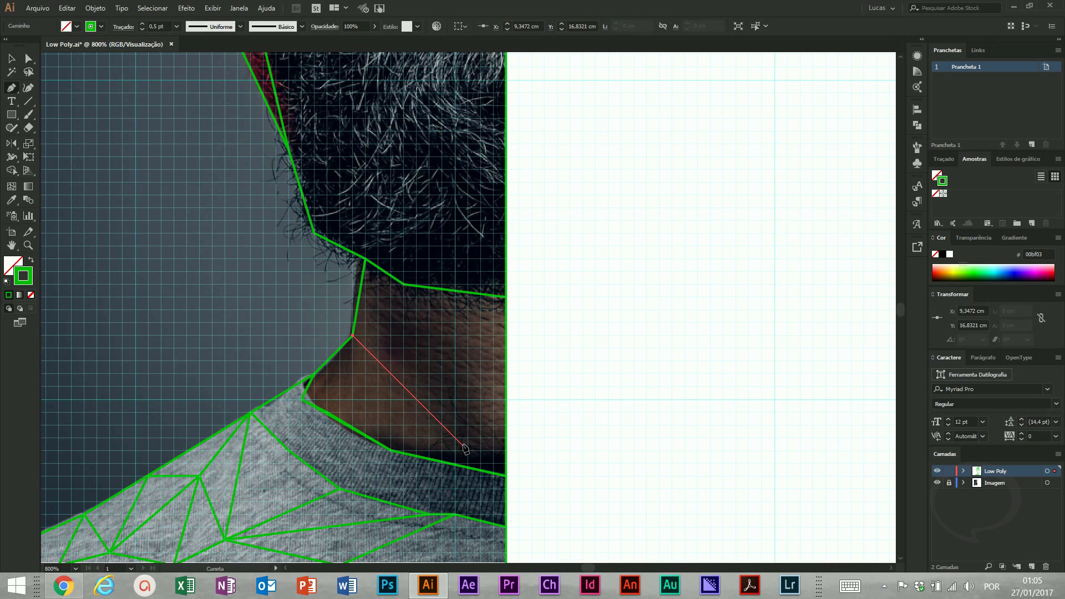
left_click(455, 439)
left_click(506, 476)
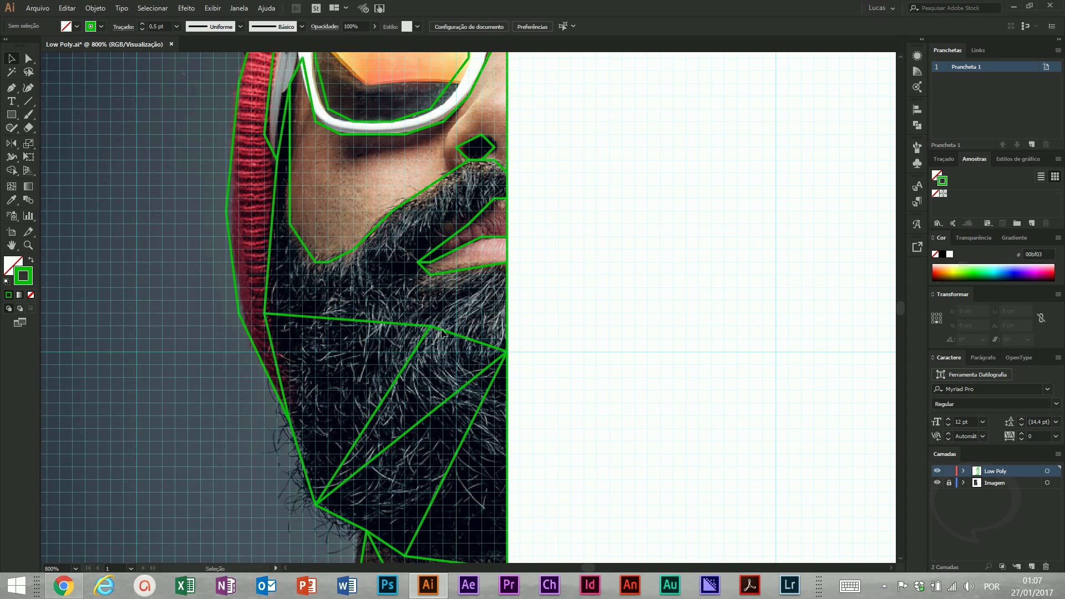
Divide the beard beside and below the lips into triangles with lines from the mouth area to the beanie's lower inner point
key("p")
left_click(431, 275)
left_click(265, 313)
left_click(379, 263)
left_click(430, 275)
left_click(430, 274)
left_click(431, 326)
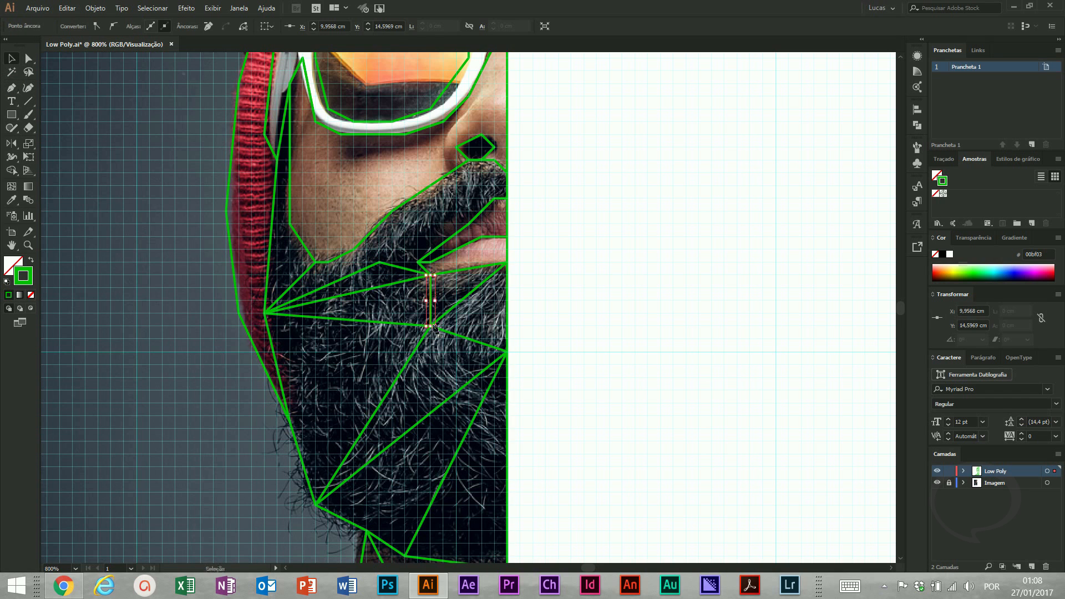
Divide the sideburn and moustache area into triangles by joining the cheek, beard and lip outline points
left_click_drag(377, 250, 373, 364)
left_click(261, 427)
left_click(285, 338)
key("p")
left_click(375, 377)
left_click(388, 326)
left_click(490, 313)
left_click(519, 295)
key("p")
left_click(502, 288)
Complete the triangle mesh over the remaining cheek, nose, sunglasses, forehead and beanie with Pen tool lines
left_click_drag(479, 373, 522, 373)
left_click_drag(290, 386, 254, 385)
left_click(327, 385)
left_click(438, 274)
left_click(476, 311)
left_click(511, 200)
left_click(549, 311)
left_click_drag(472, 333, 541, 332)
left_click(619, 385)
left_click(542, 328)
left_click(400, 415)
key("ctrl+shift+a")
key("ctrl+minus")
key("ctrl+minus")
key("ctrl+minus")
key("ctrl+minus")
key("ctrl+equal")
left_click(276, 272)
left_click(440, 350)
left_click_drag(436, 130, 417, 398)
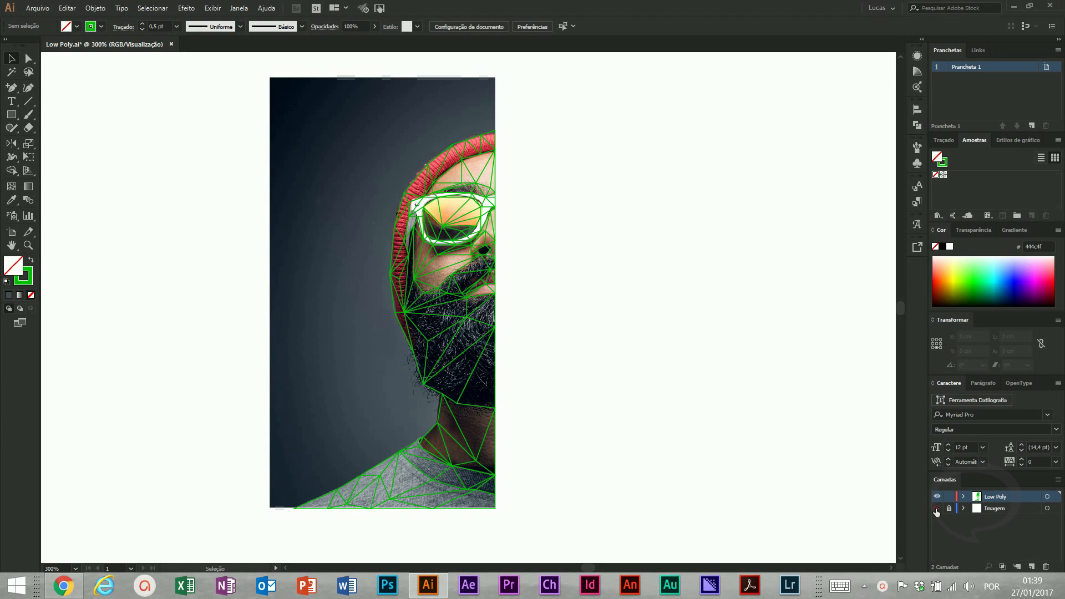
Hide the Imagem layer and examine the triangle mesh of the head on its own
left_click(937, 509)
key("ctrl+space")
left_click_drag(338, 105, 602, 328)
key("a")
left_click_drag(411, 326, 400, 318)
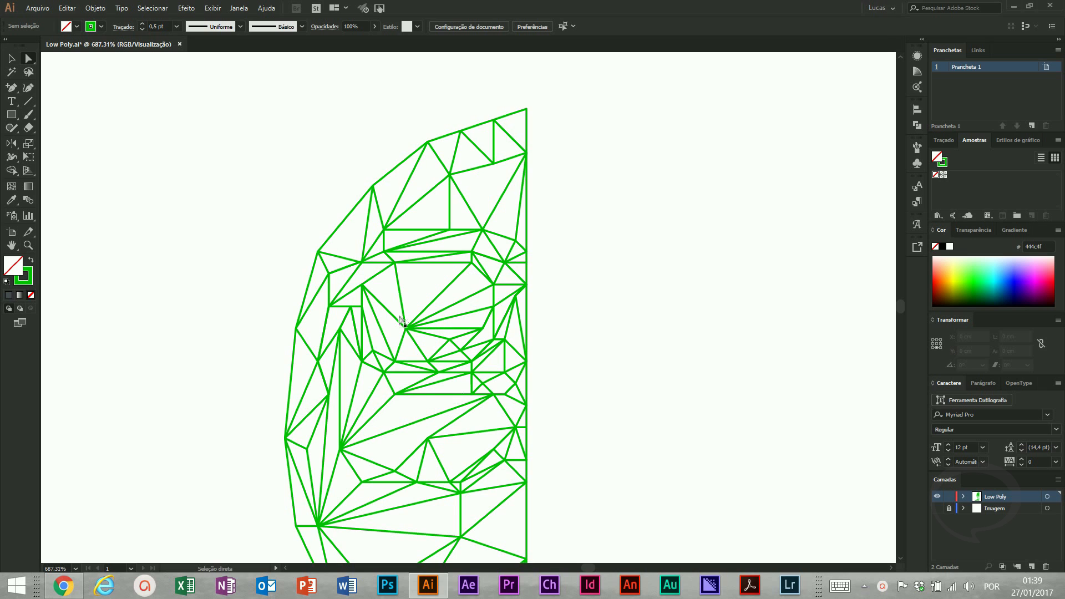
scroll(433, 303, "down", 3)
scroll(433, 303, "left", 1)
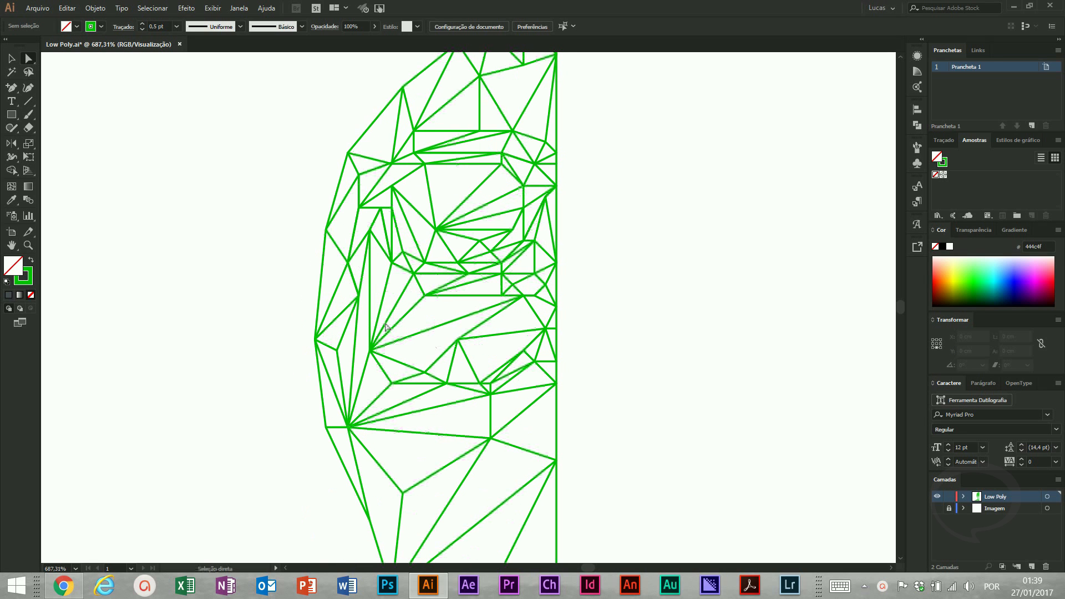
left_click_drag(416, 442, 423, 385)
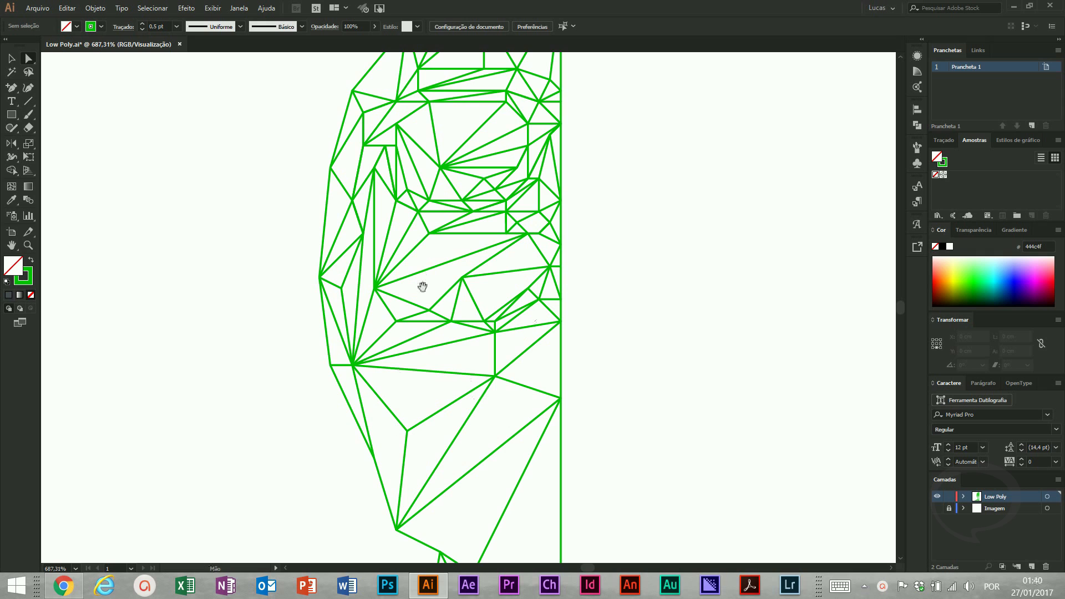
left_click_drag(423, 278, 397, 388)
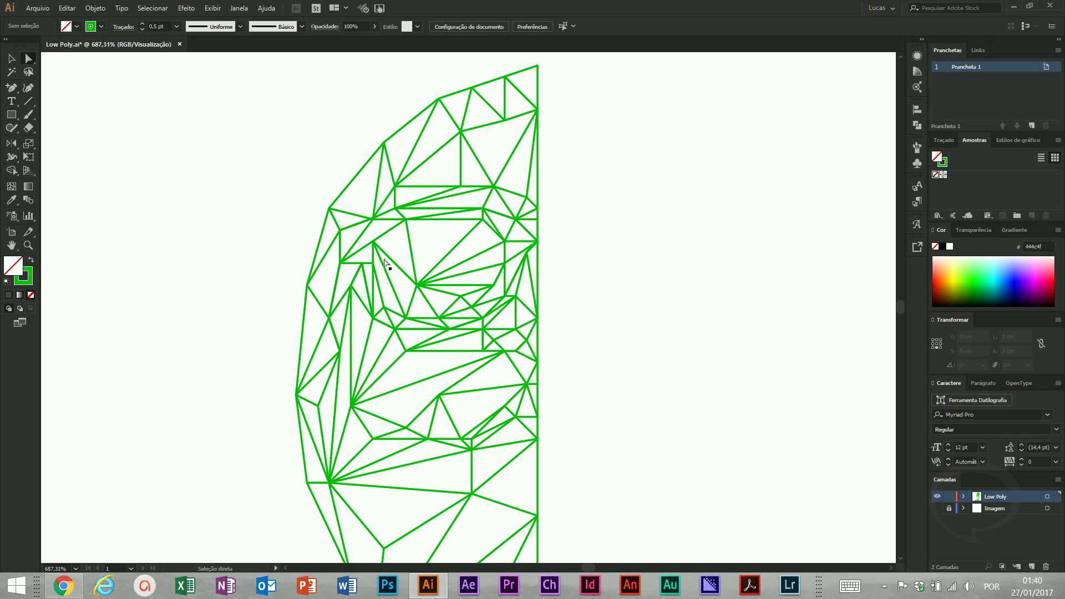
Select the overlapping anchor points at the cheek's outer vertex and nudge them together one grid step up and one right
left_click(347, 412)
key("Up")
key("Down")
key("Up")
key("Right")
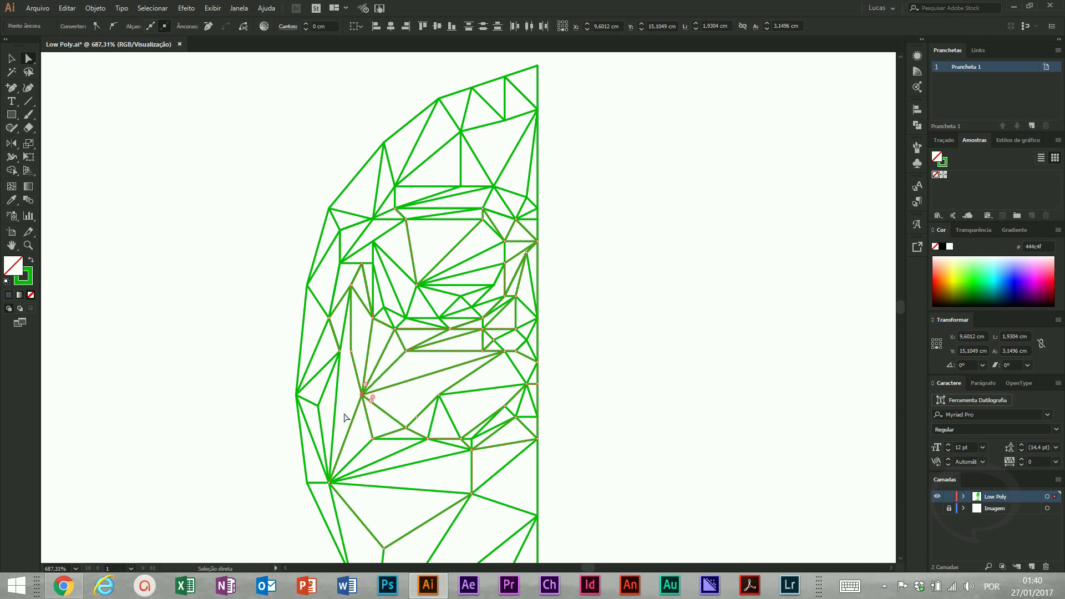
key("v")
left_click(624, 408)
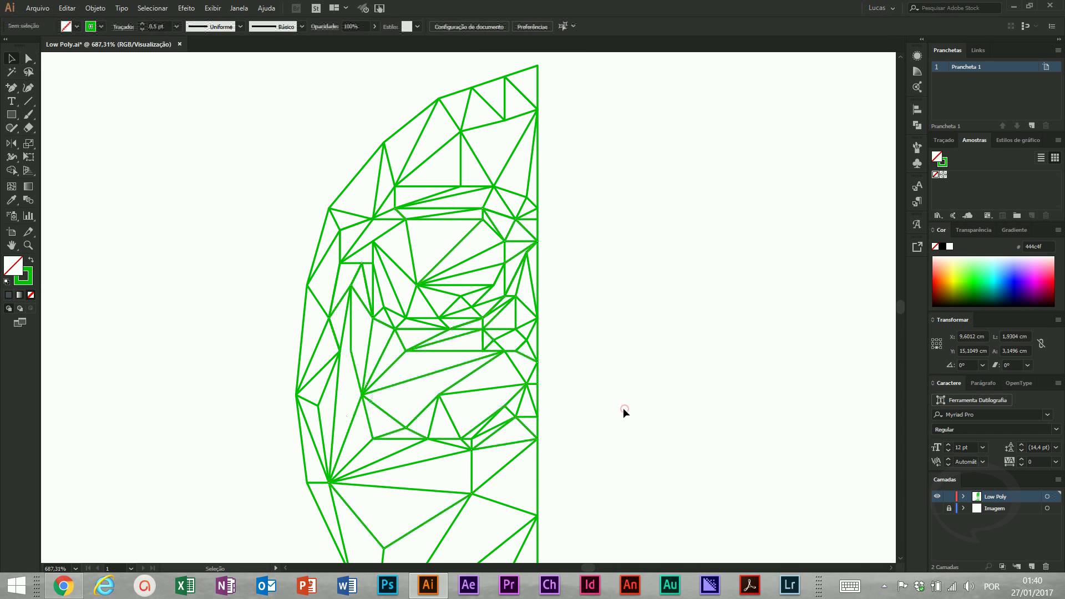
Show the Imagem layer again and nudge the shared points at the cheek's outer vertex to the left
left_click(937, 509)
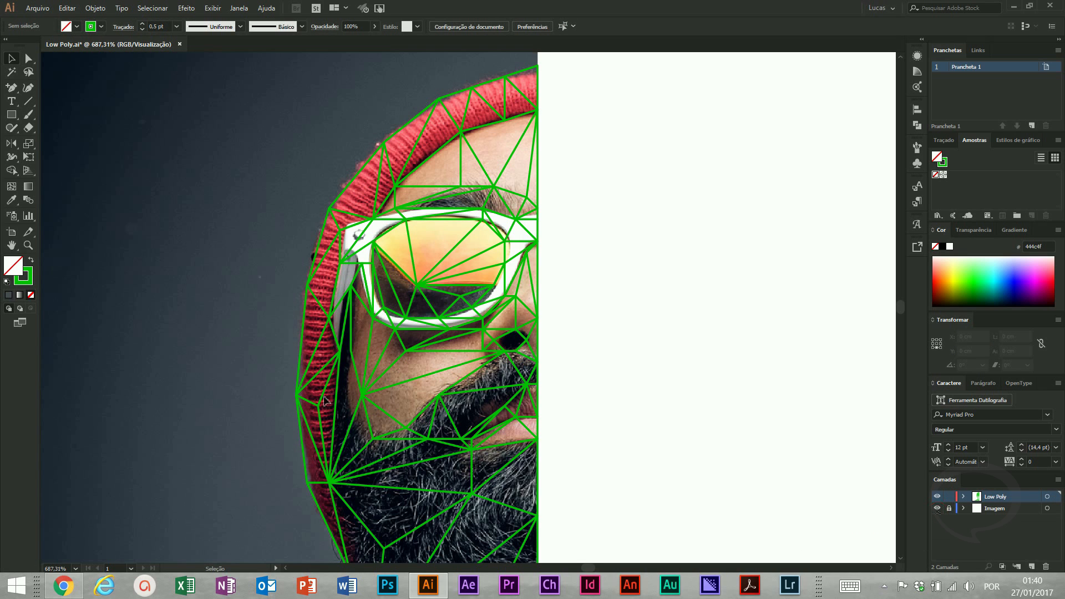
key("a")
left_click(371, 407)
key("Left")
key("Left")
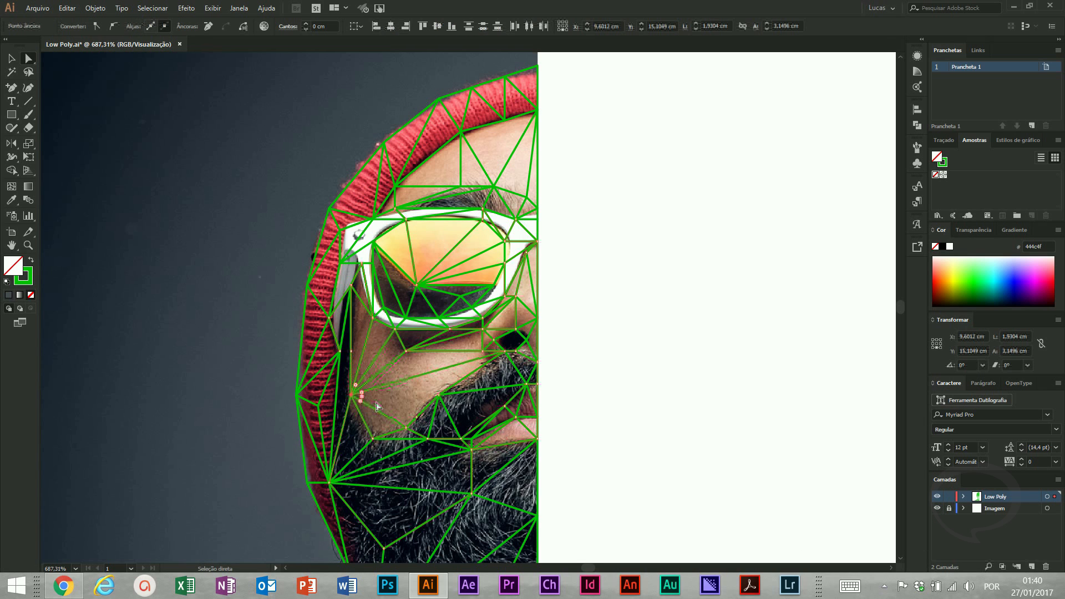
Try nudging the anchor point at the lens's lower inner corner sideways and vertically by one grid step and back
left_click_drag(344, 185, 571, 332)
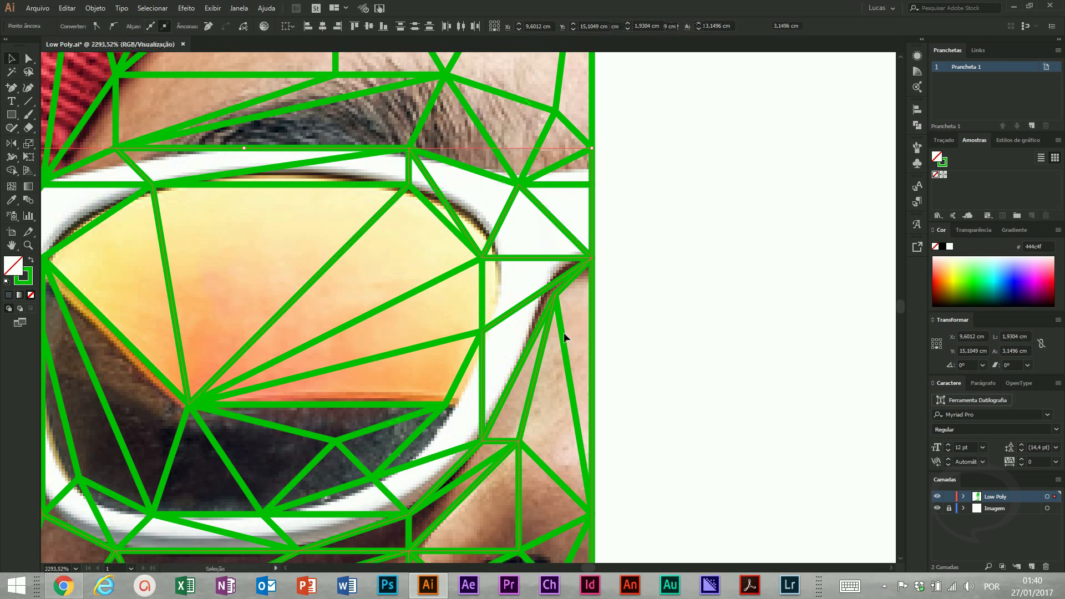
left_click_drag(464, 326, 492, 282)
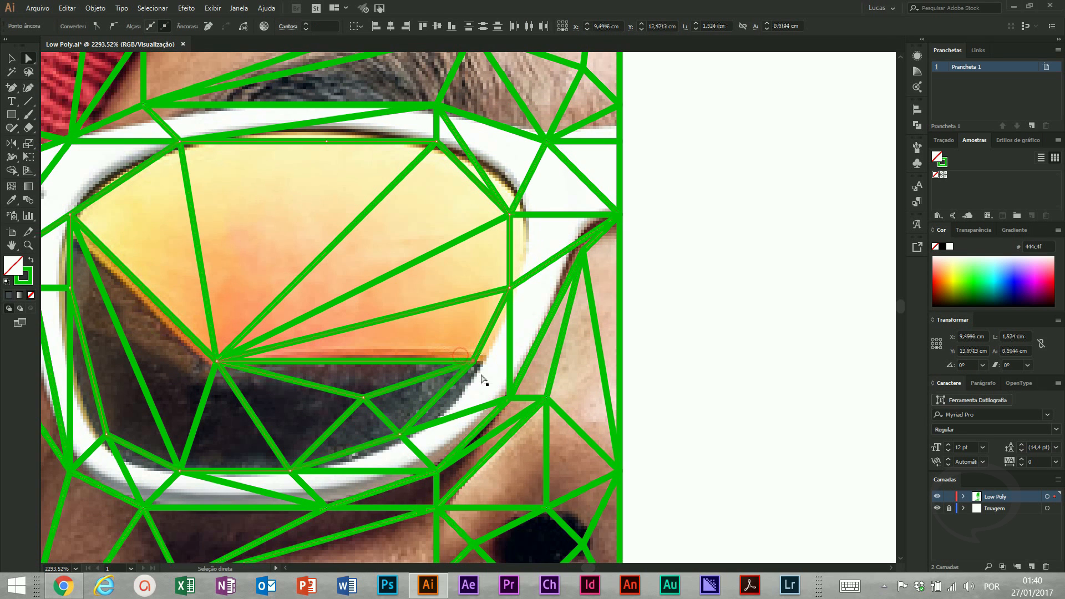
key("Right")
key("Left")
key("Left")
key("Right")
key("Down")
key("Up")
Try nudging the shared points at the lens's upper inner corner one grid step right and back, and deselect them
left_click_drag(480, 208, 525, 227)
key("Right")
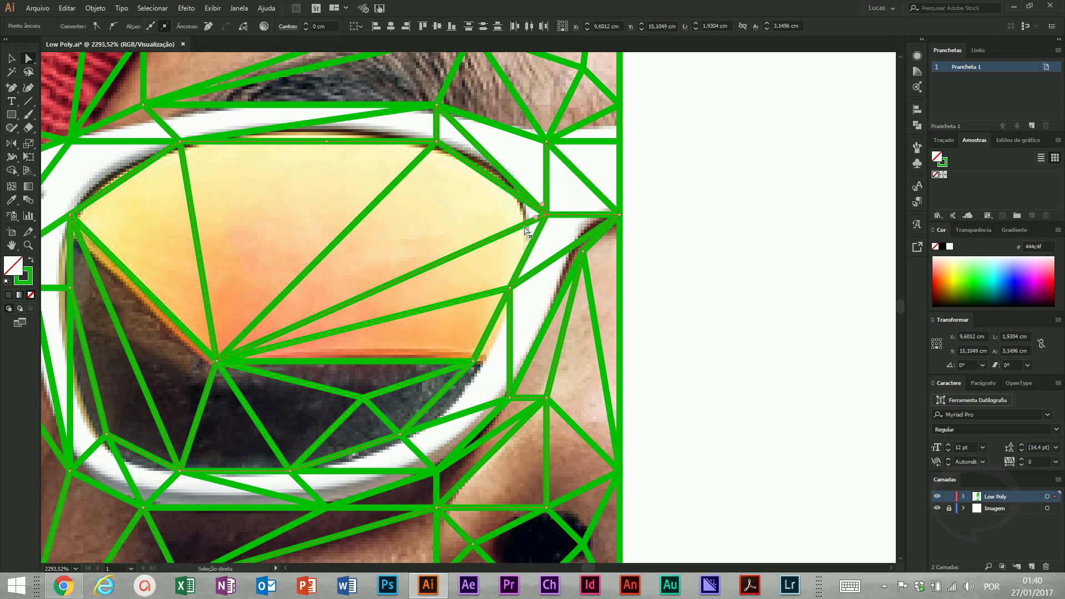
key("Left")
key("Right")
key("Left")
key("v")
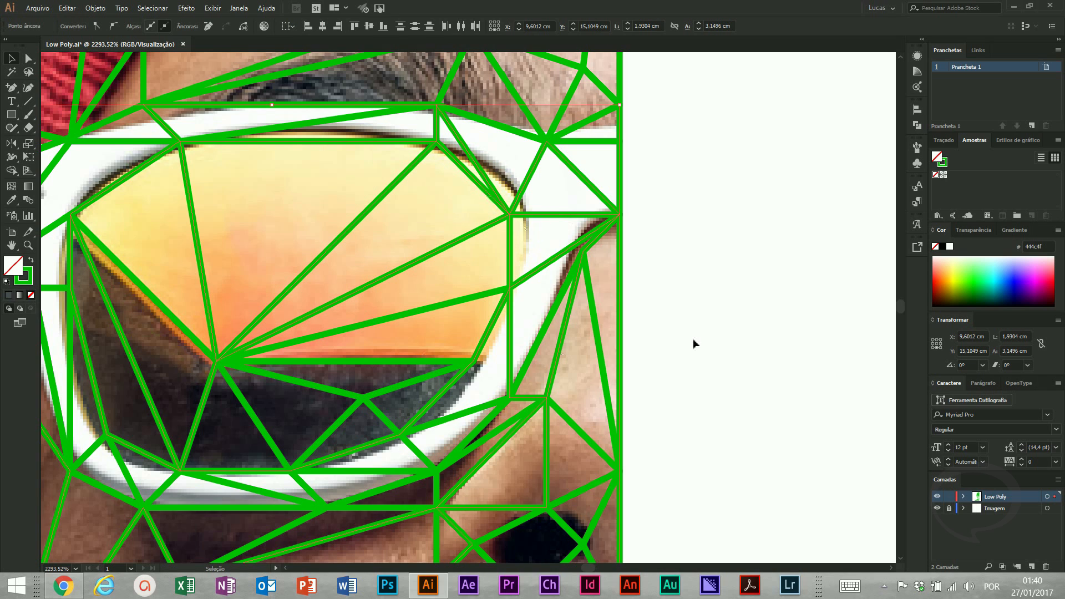
left_click(696, 338)
Hide the Imagem layer so only the full mesh of head and shoulders is displayed
key("ctrl+0")
key("z")
left_click_drag(369, 195, 530, 432)
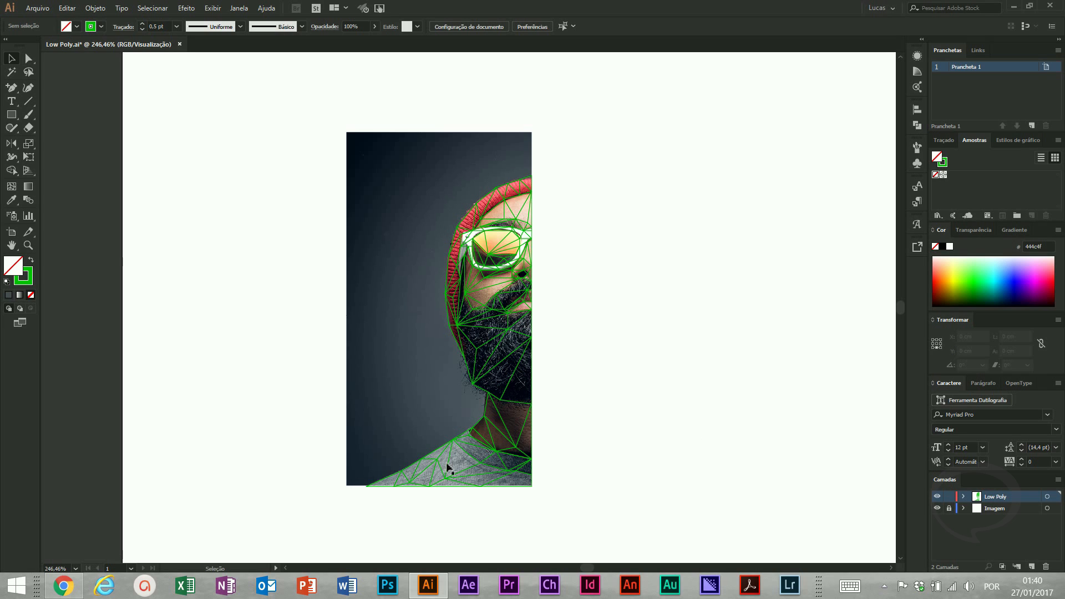
left_click(493, 363)
left_click(936, 508)
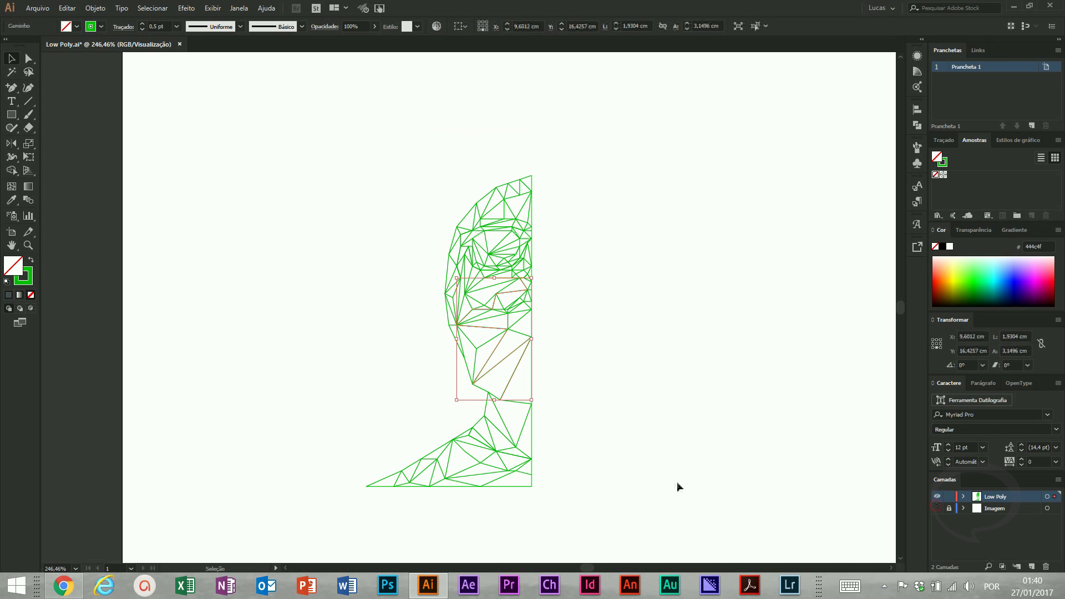
Try moving the selected beard path out of the mesh to the right, and undo the move
left_click_drag(527, 355, 609, 359)
key("ctrl+z")
left_click(645, 378)
Select the entire mesh and split it into separate faces with the Pathfinder Divide operation
left_click_drag(568, 148, 330, 504)
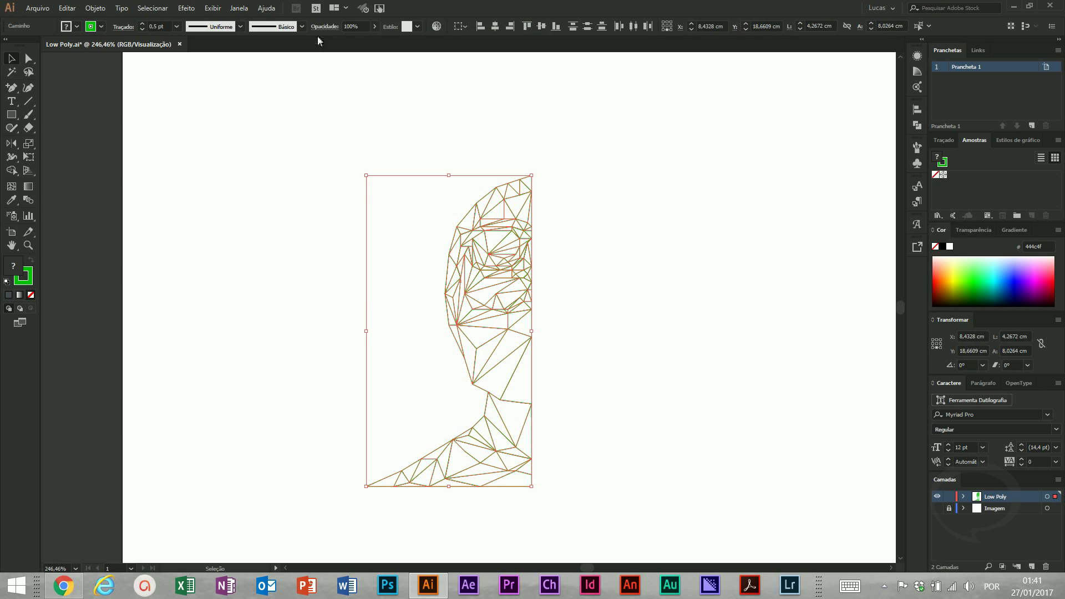
left_click(237, 9)
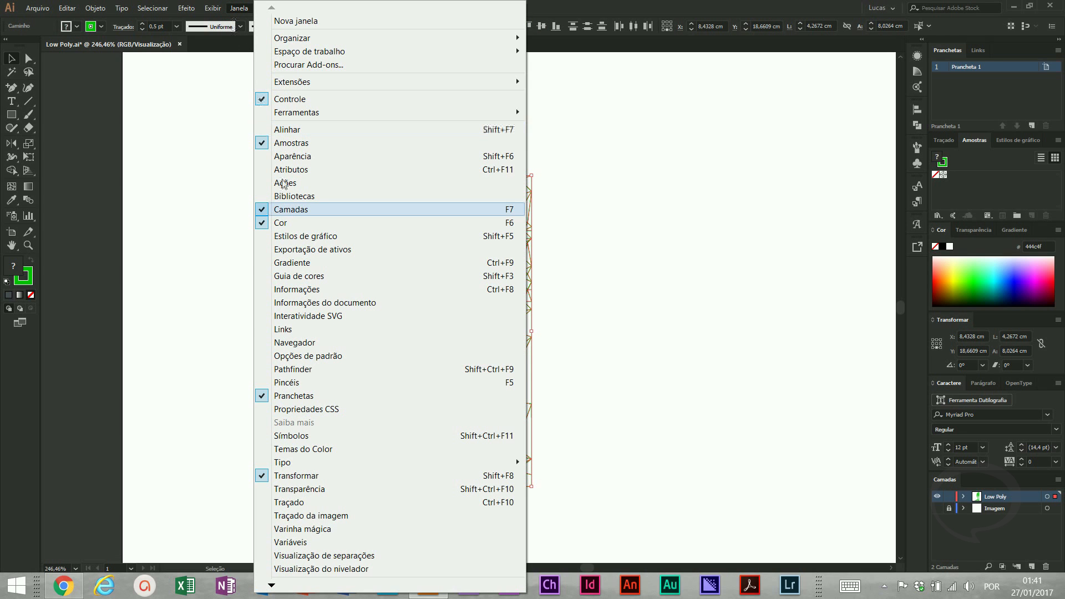
left_click(329, 371)
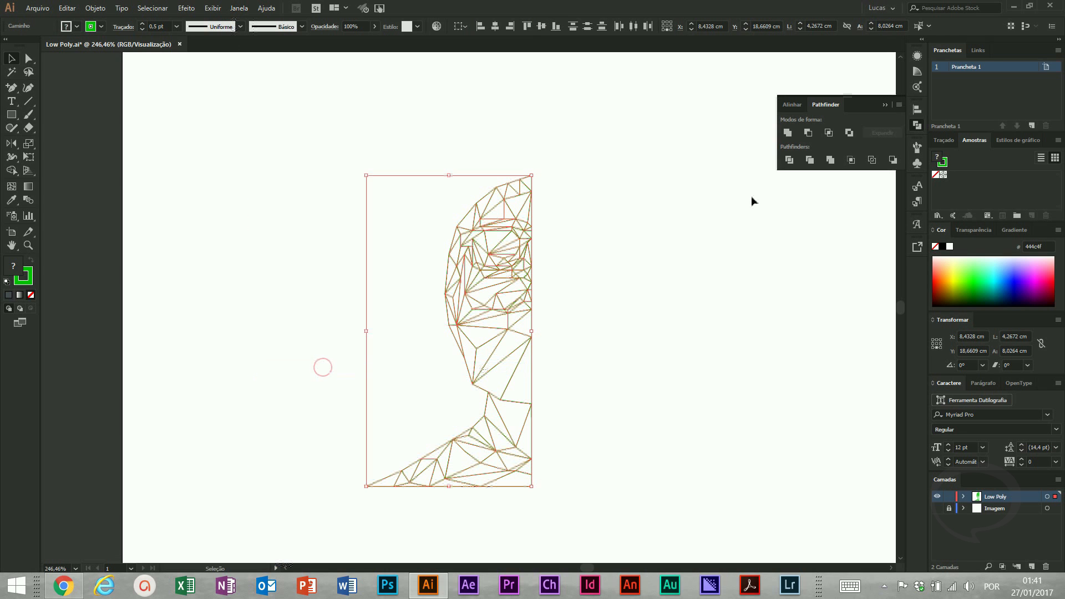
left_click(789, 160)
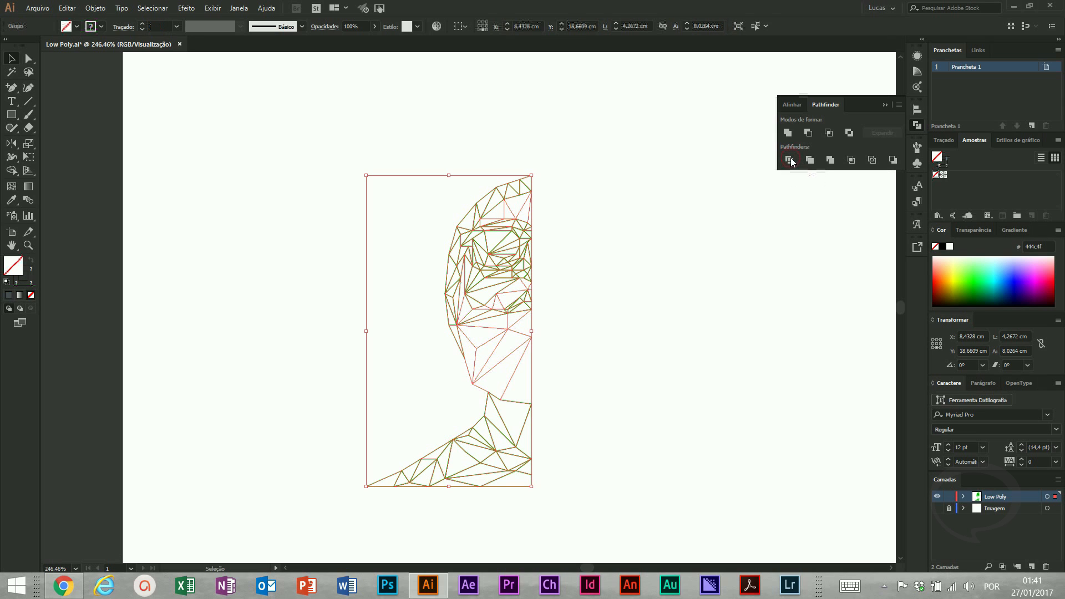
left_click(643, 347)
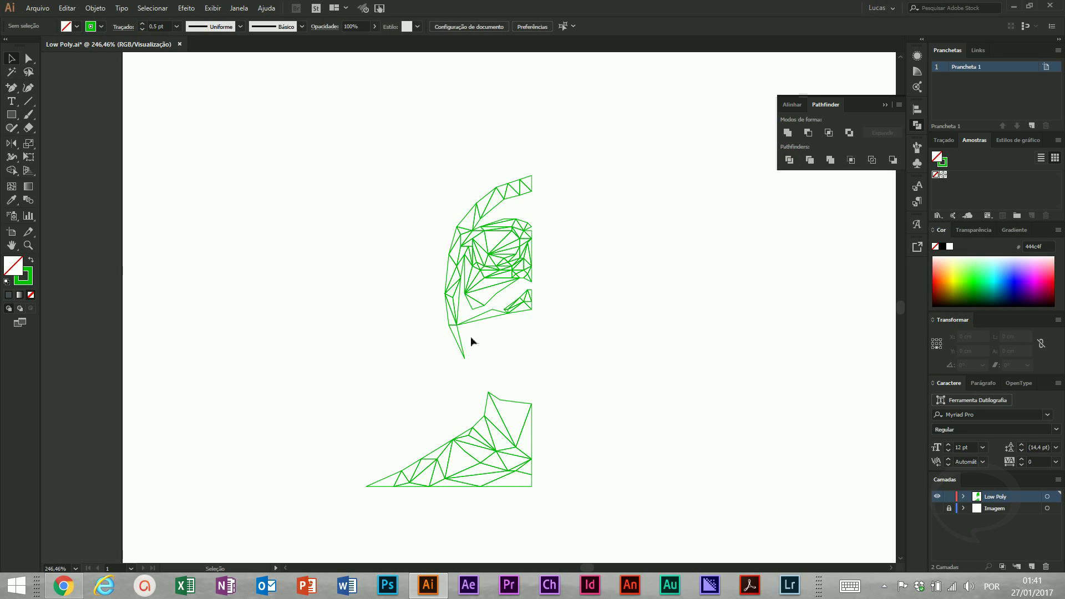
Ungroup the divided mesh so that each face can be selected individually
left_click(481, 318)
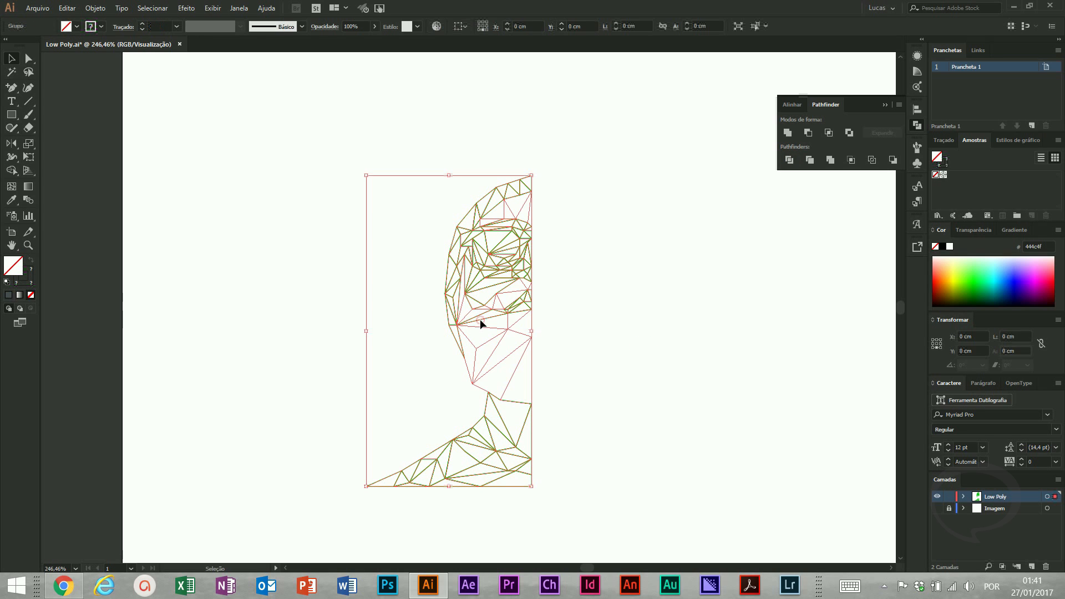
right_click(476, 352)
left_click(502, 433)
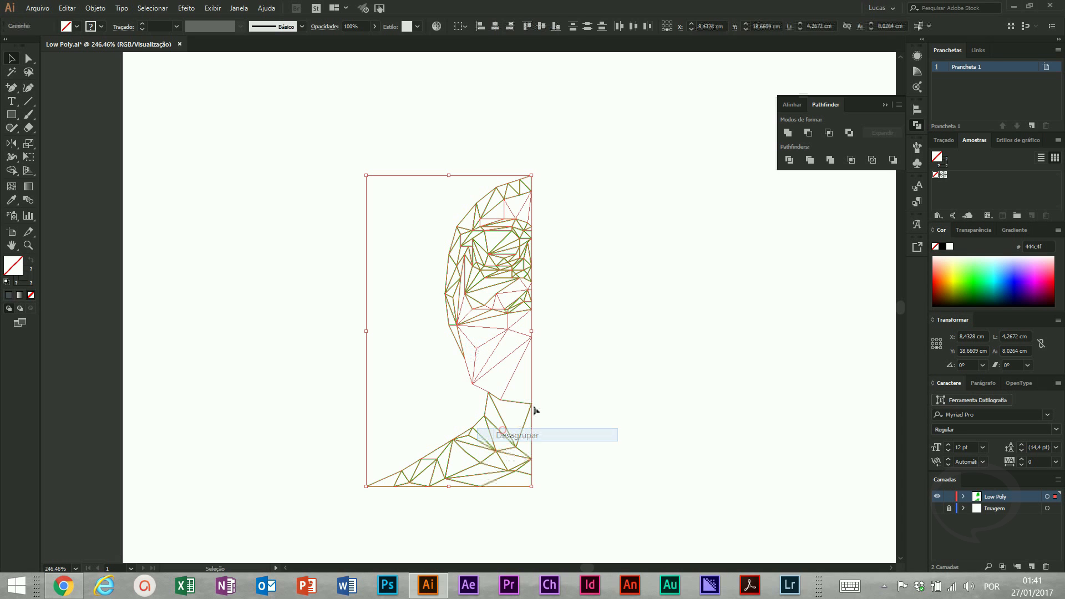
left_click(598, 343)
right_click(480, 352)
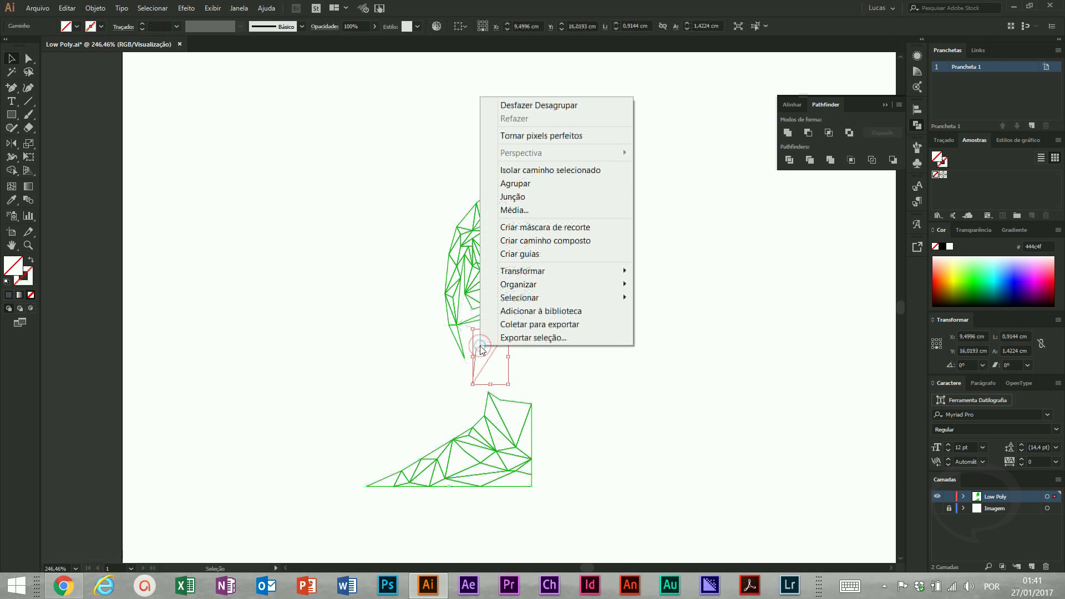
left_click(544, 390)
key("Delete")
Apply a solid dark grey stroke (444c4f) to all faces of the mesh
left_click_drag(583, 153, 335, 504)
left_click(28, 285)
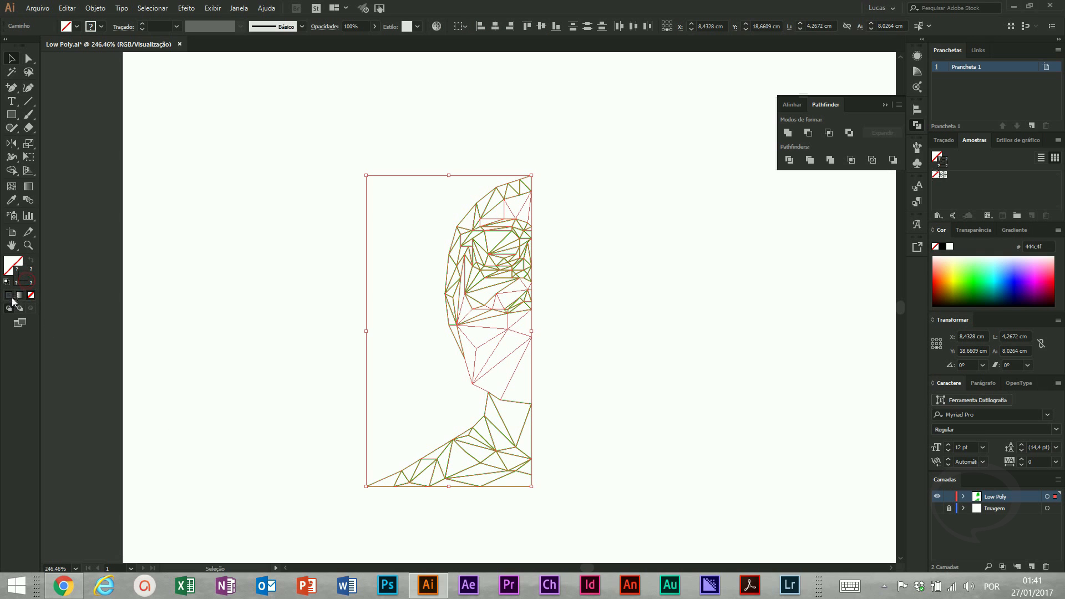
left_click(11, 298)
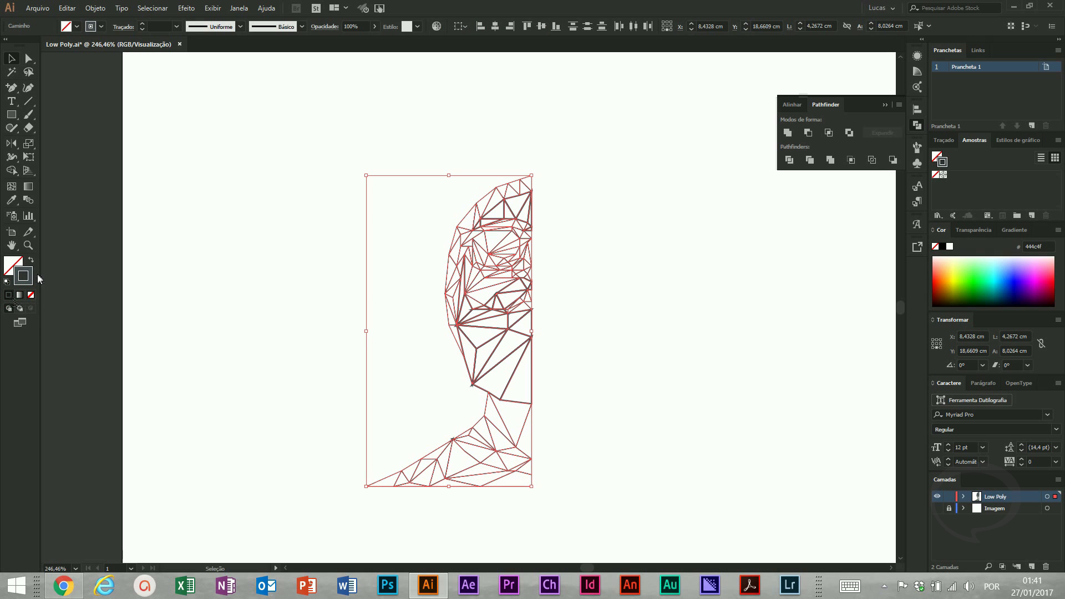
left_click(331, 439)
Set the stroke weight of all mesh faces to 0.5 pt
mouse_move(597, 150)
left_mouse_down()
mouse_move(442, 349)
mouse_move(355, 501)
left_mouse_up()
left_click(153, 26)
left_click(153, 26)
type("0,5")
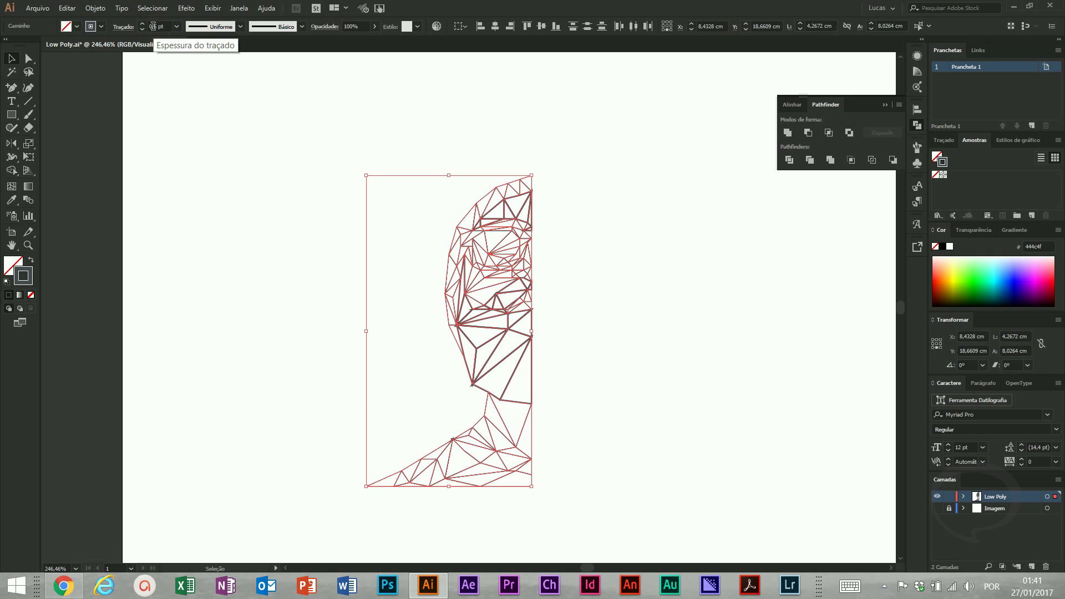
key("Return")
left_click(116, 27)
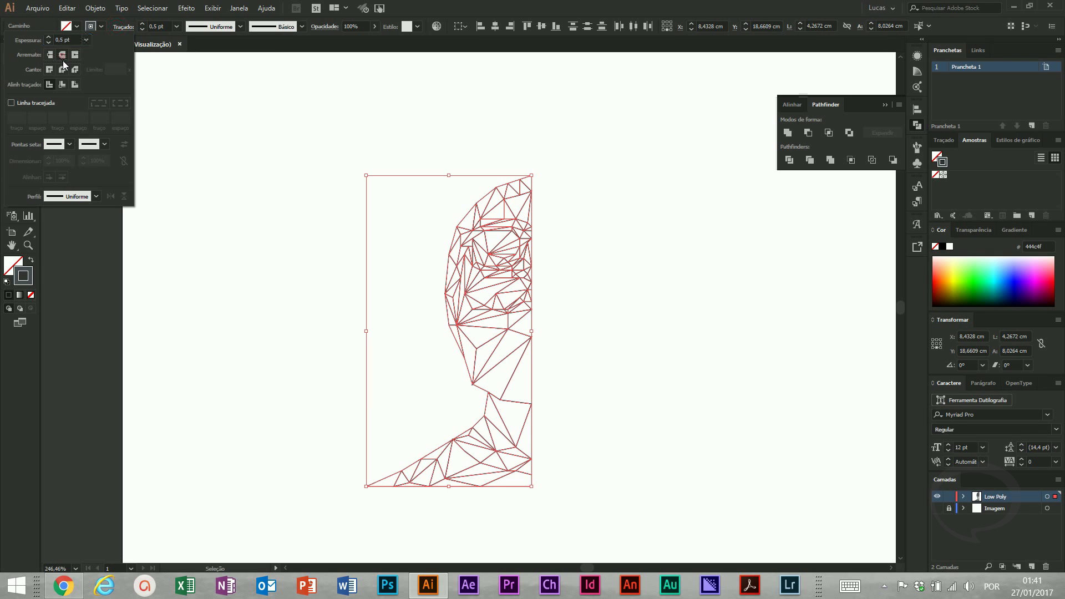
left_click(324, 230)
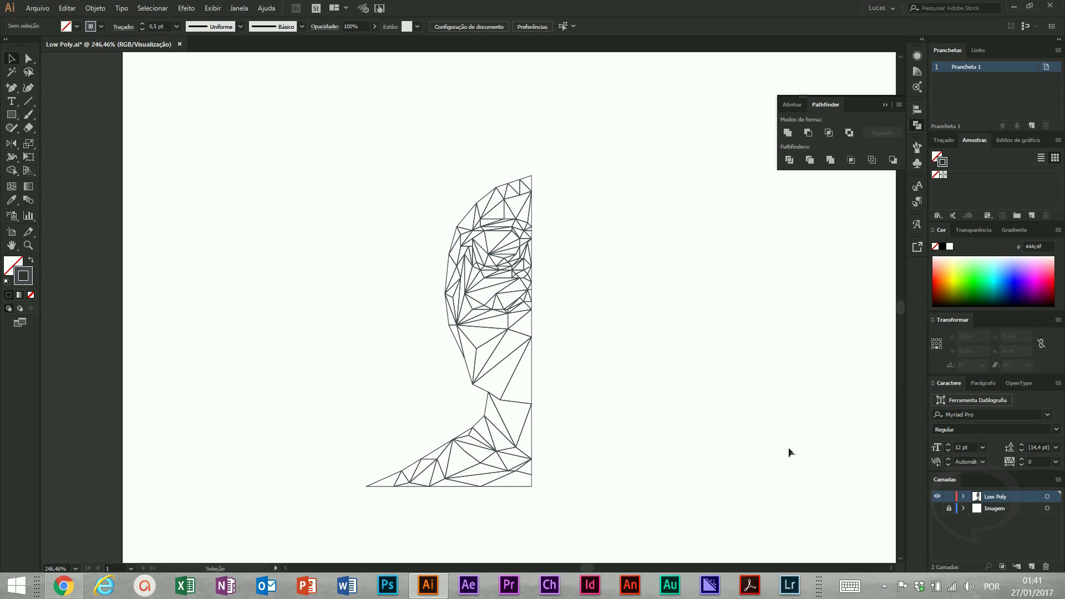
Show the Imagem layer beneath the mesh again and unlock it
left_click(938, 507)
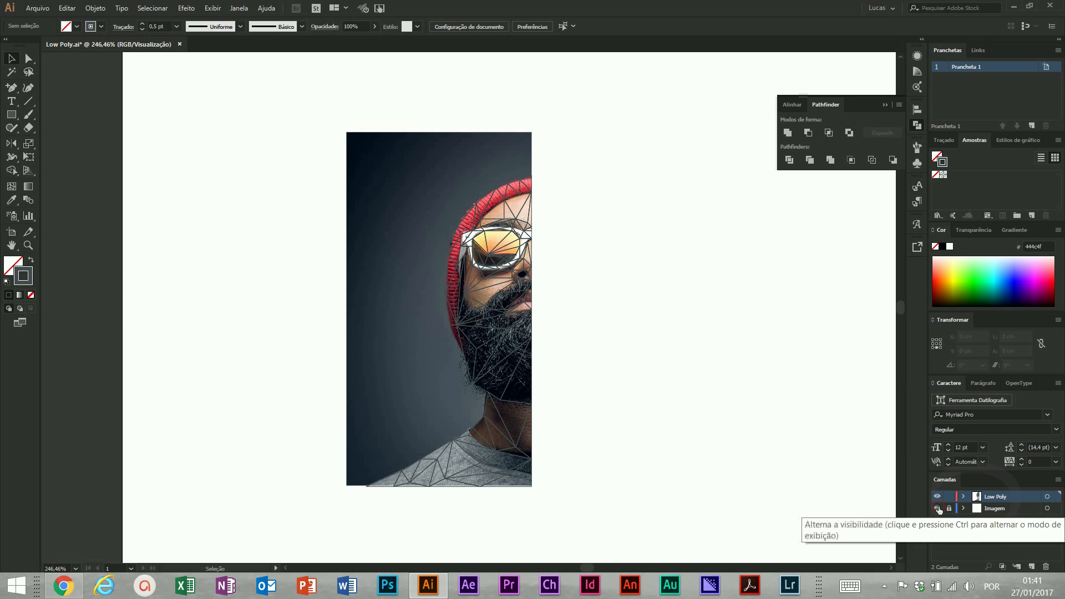
left_click(949, 509)
key("ctrl+space")
left_click_drag(321, 138, 673, 496)
key("space")
left_click_drag(564, 317, 551, 400)
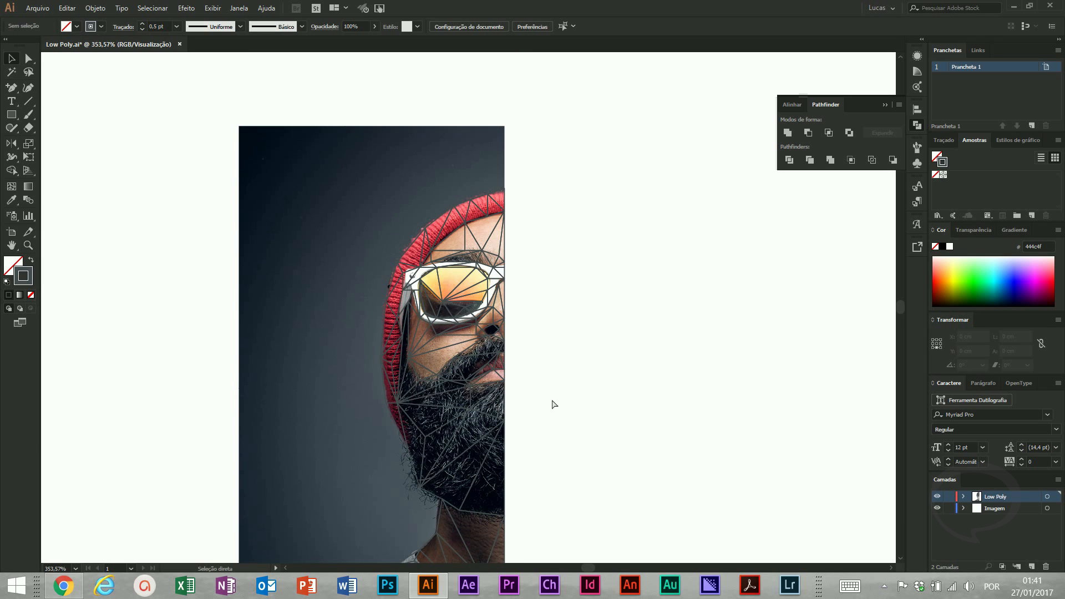
Save the document and lock the Imagem layer again
key("ctrl+s")
left_click(949, 509)
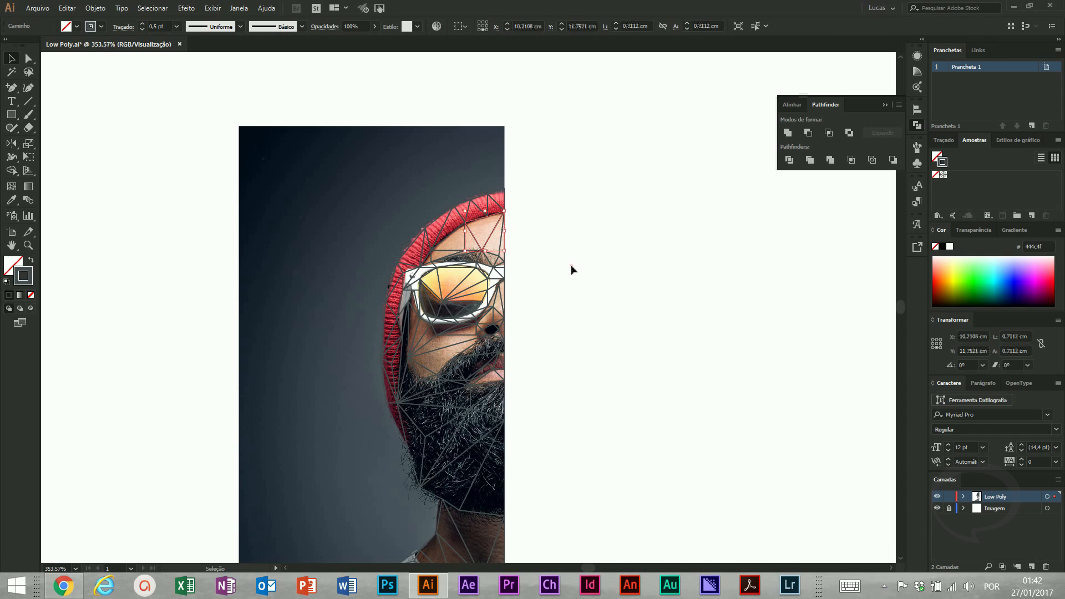
Expand the Low Poly layer and enlarge the detached layer list beside the portrait to show its individual paths
left_click(963, 497)
left_click_drag(533, 292, 501, 180)
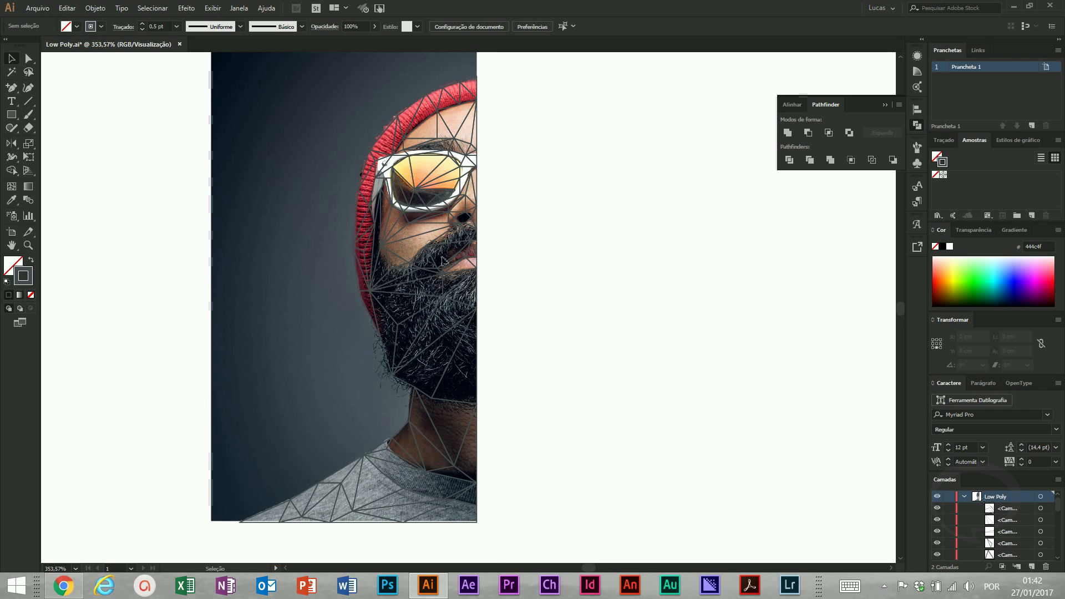
left_click_drag(943, 480, 545, 68)
left_click_drag(556, 151, 557, 559)
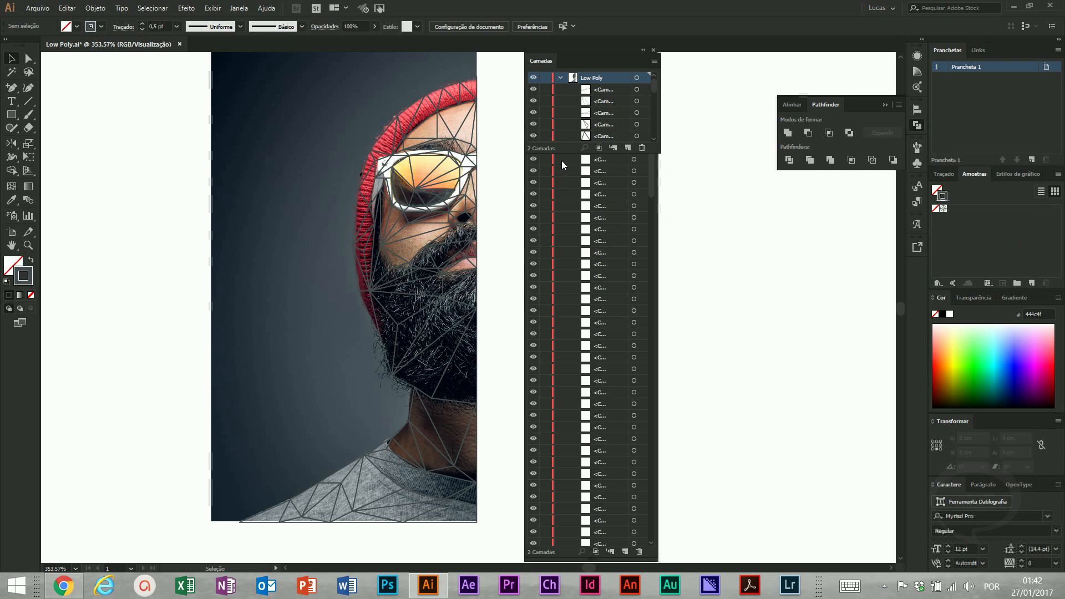
left_click_drag(402, 256, 372, 289)
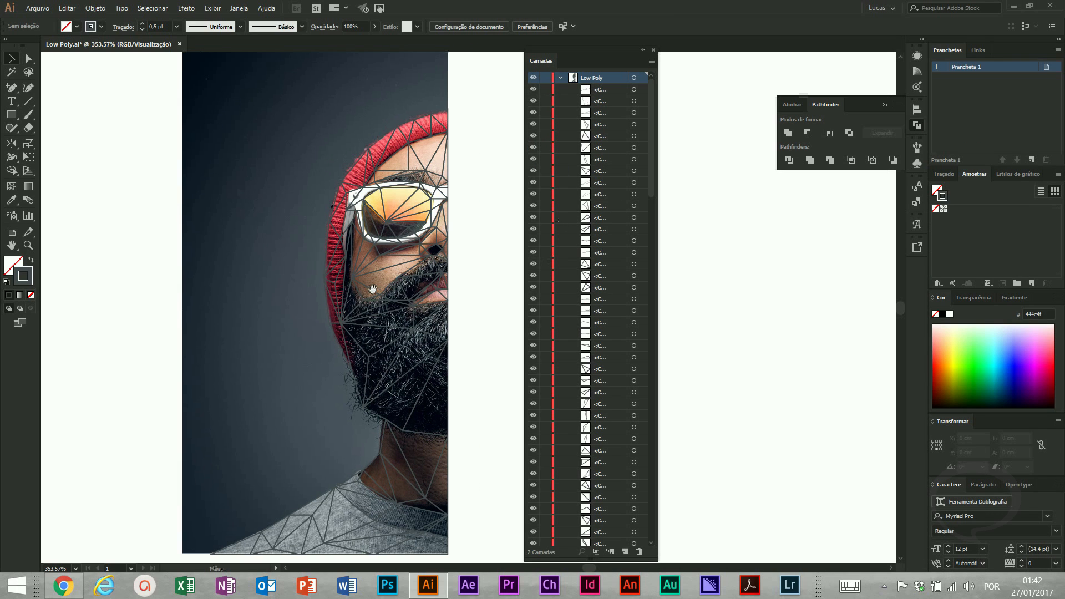
Fill the first listed Low Poly path, a narrow beard triangle, with a colour sampled from the photo using the Eyedropper
left_click(634, 90)
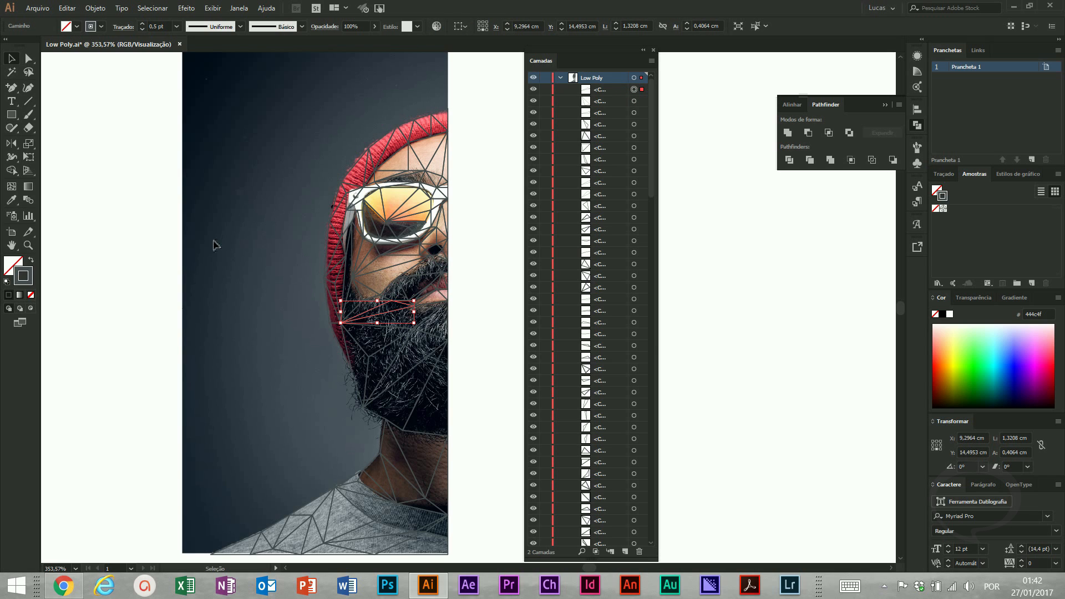
key("i")
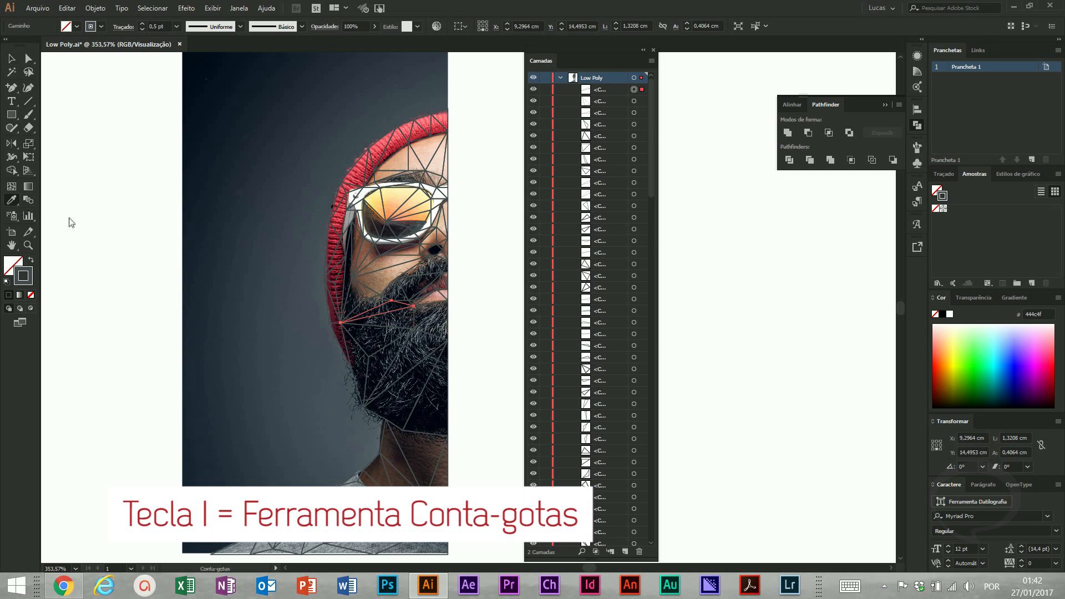
key("ctrl")
left_click(397, 305)
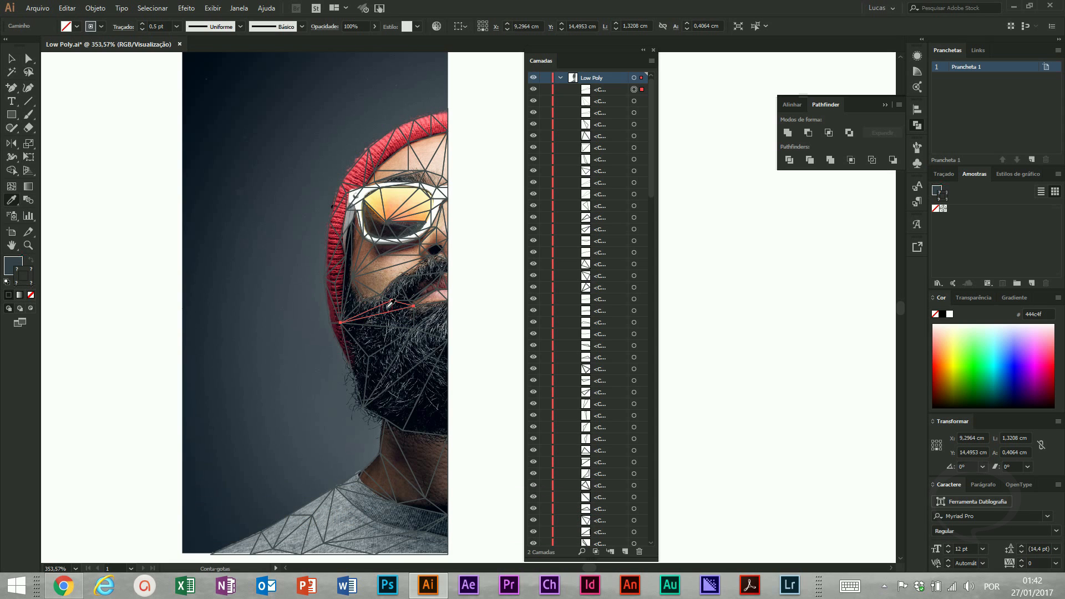
left_click(391, 303)
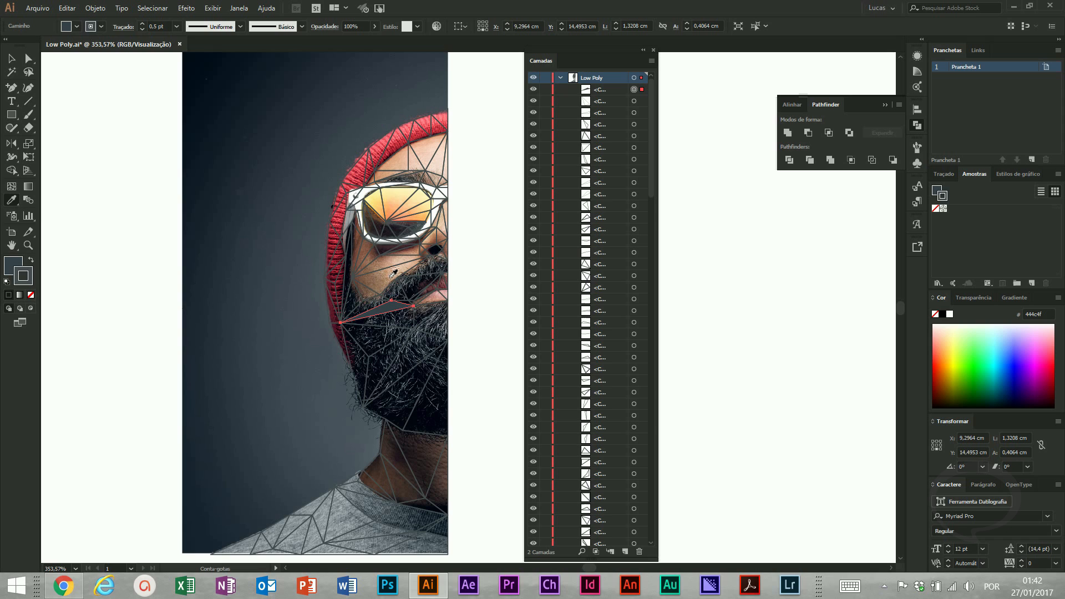
Examine the Eyedropper options for the raster sample size and the fill and stroke attributes it picks up and applies
double_click(12, 202)
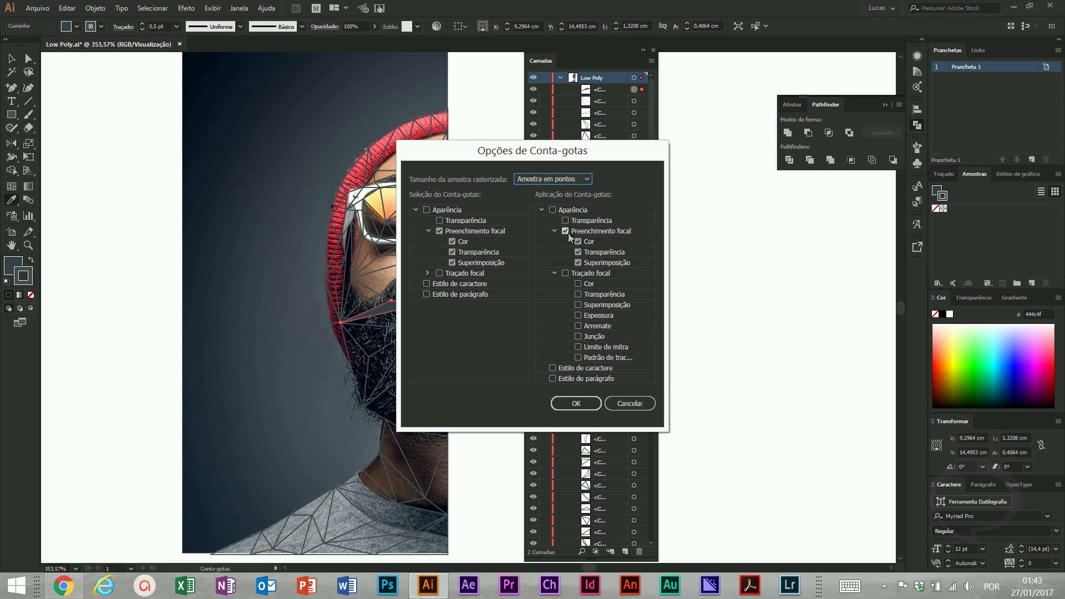
left_click(571, 404)
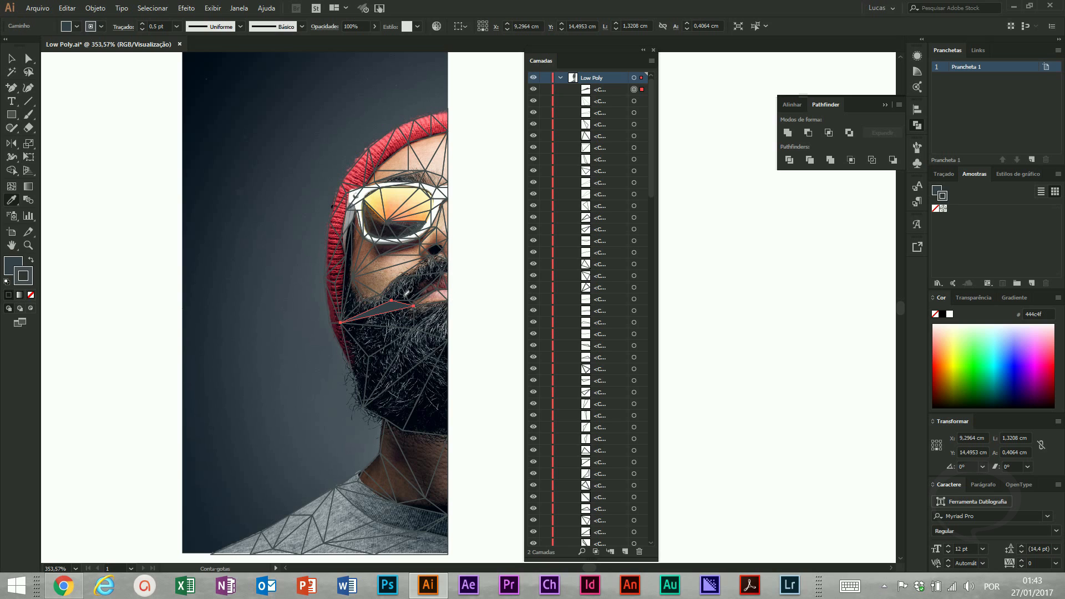
Fill the next two listed paths, a neck triangle and a sunglass lens triangle, with colours sampled from the photo
left_click(636, 101)
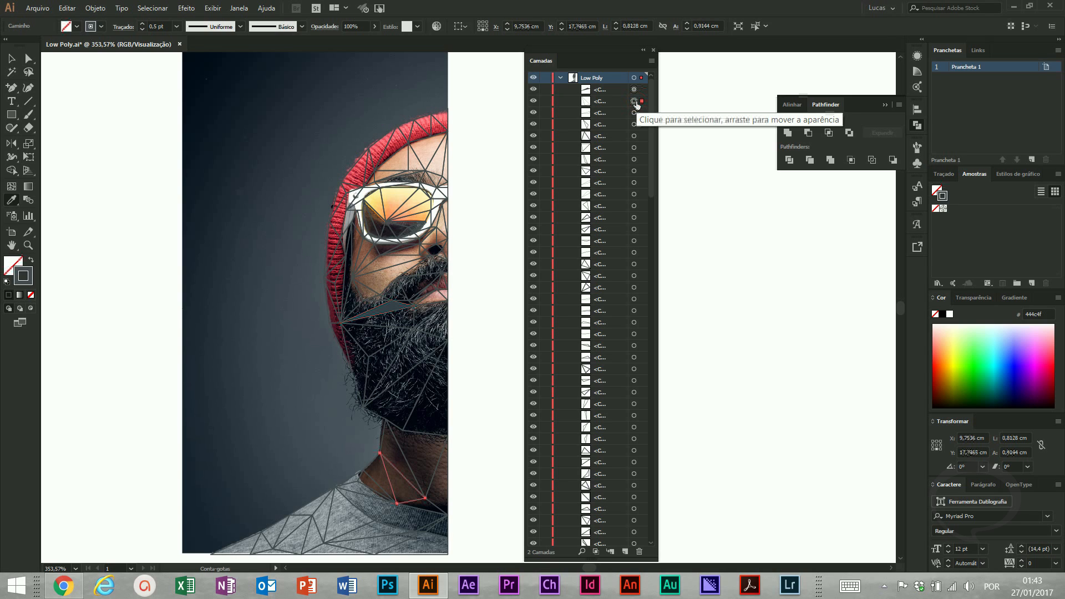
left_click(405, 478)
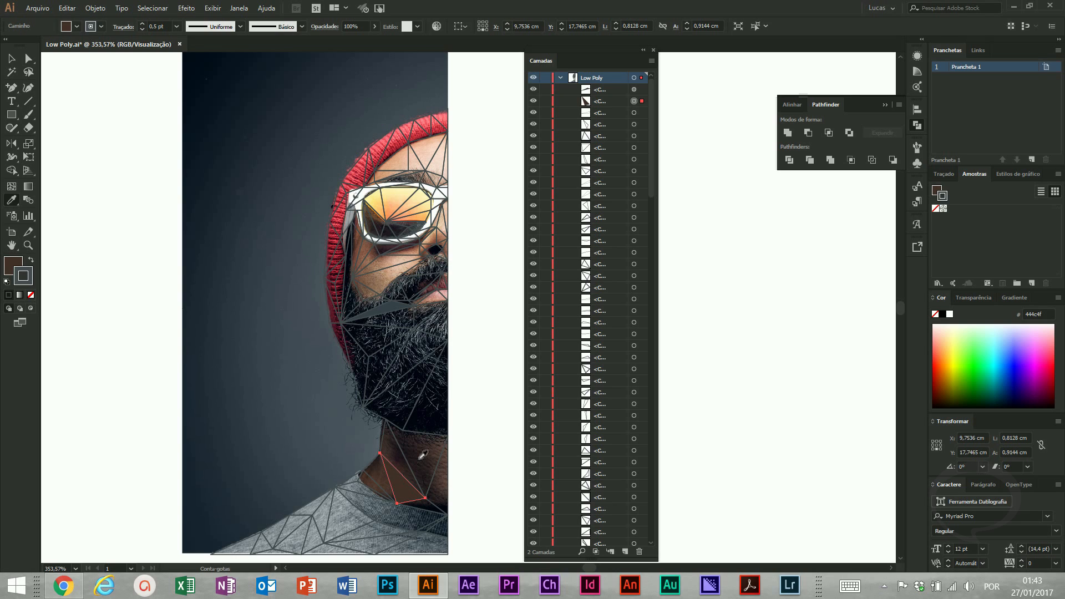
left_click(635, 113)
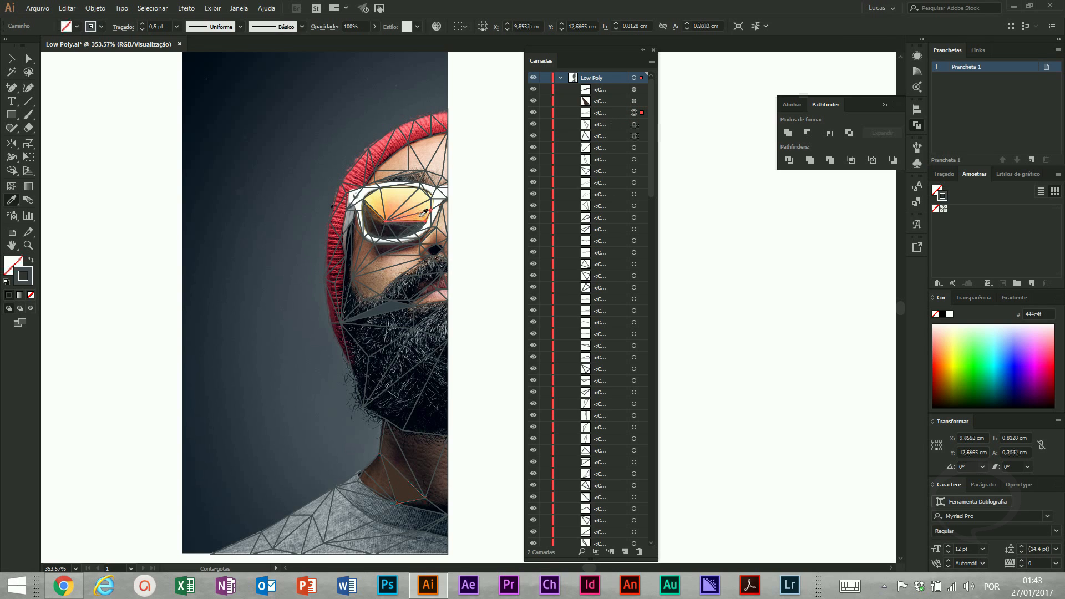
left_click(422, 214)
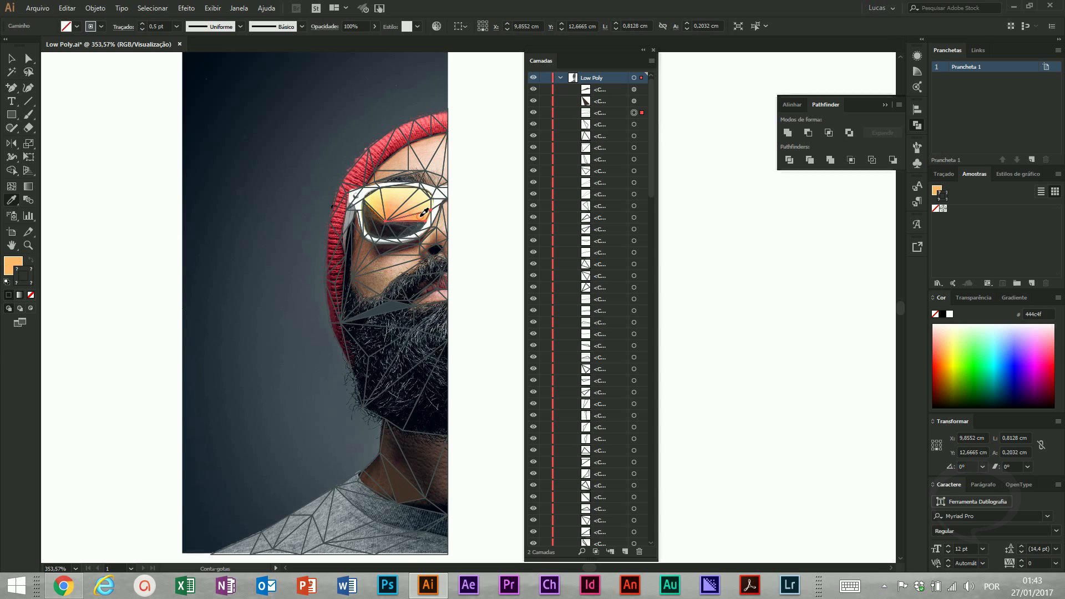
Fill the next two listed paths, dark triangles in the sunglass lens's lower half, with brown and near-black sampled from the photo
left_click(635, 124)
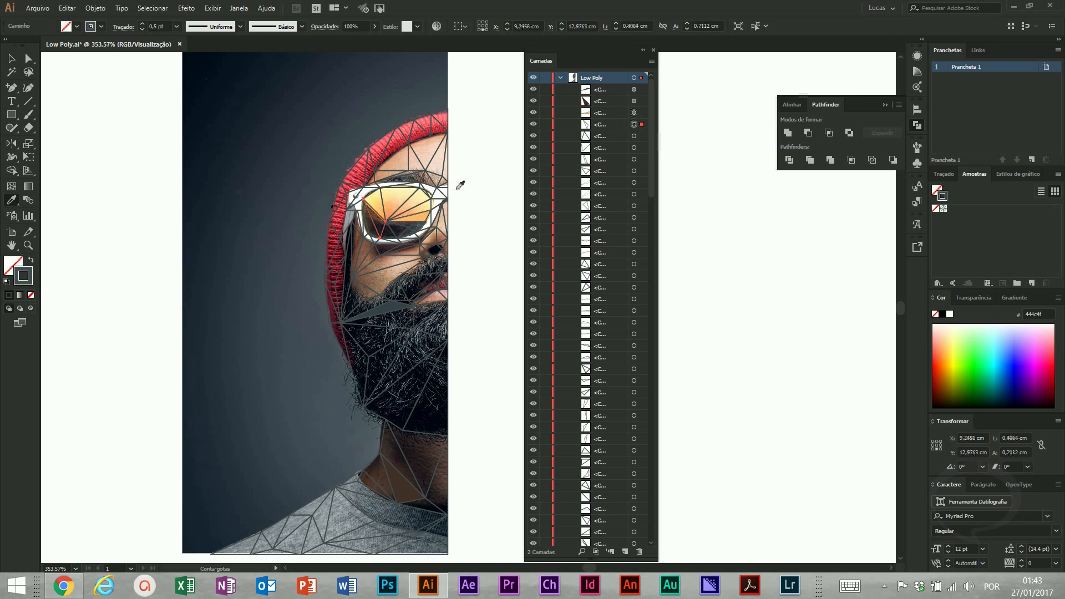
left_click(382, 218)
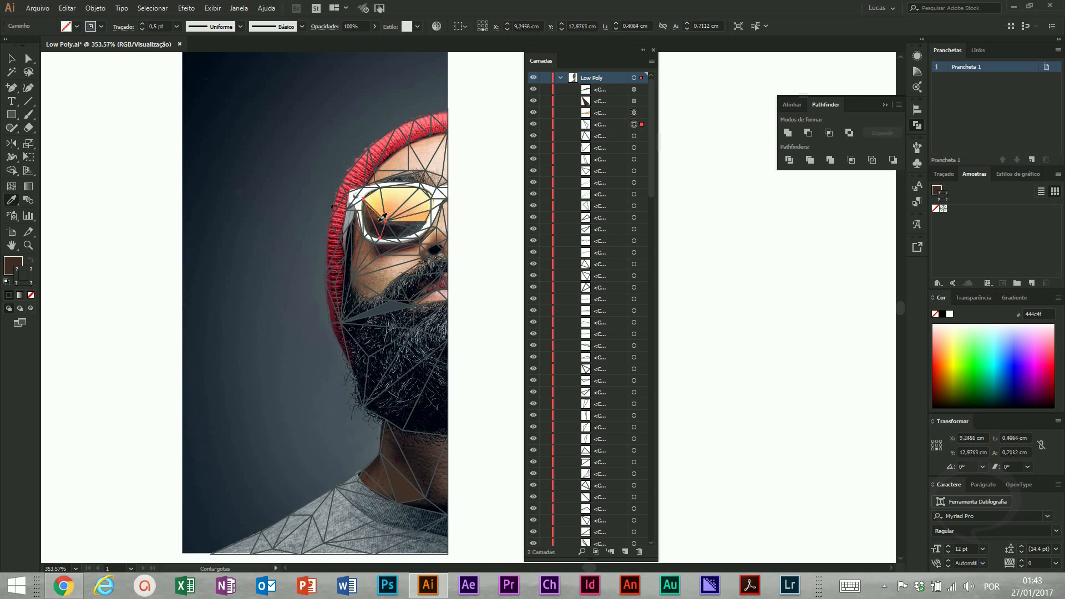
left_click(635, 137)
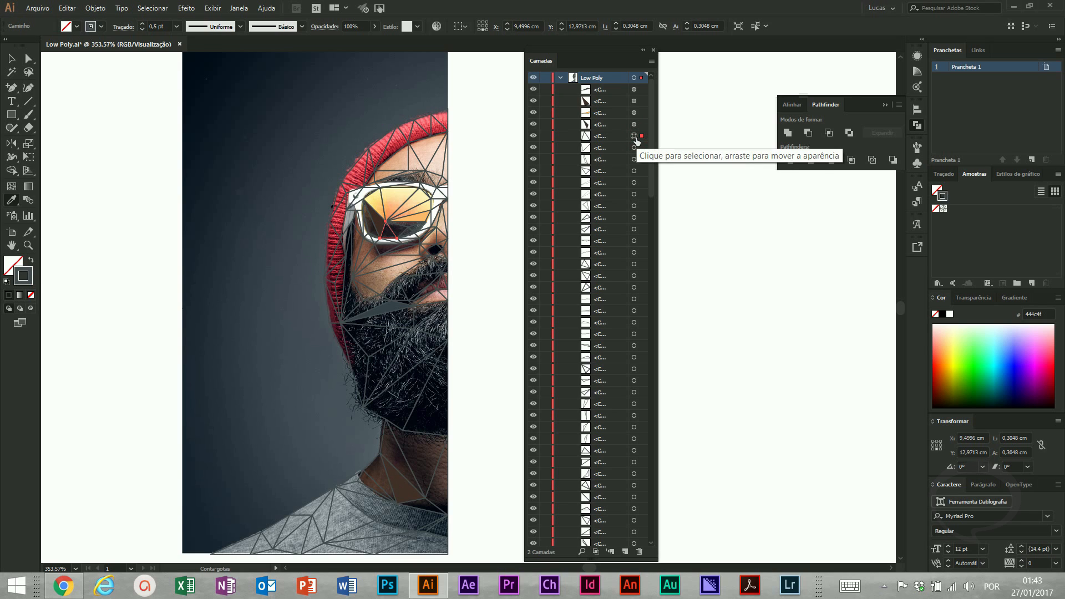
left_click(392, 230)
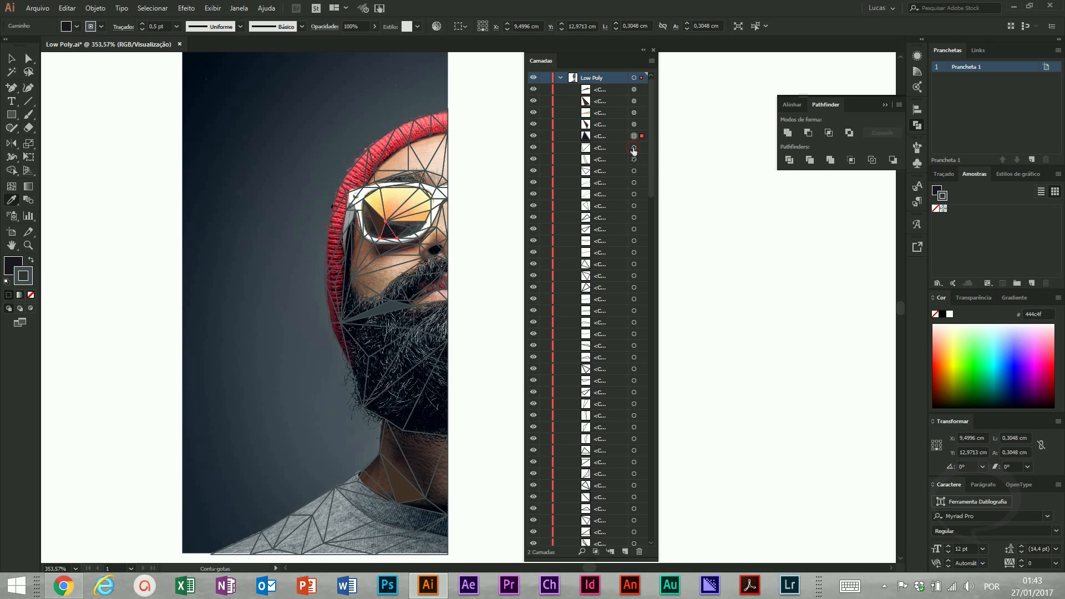
Fill the following listed paths across the lens, mainly its upper triangles, with yellow, orange and dark tones sampled from the photo
left_click(634, 147)
left_click(393, 192)
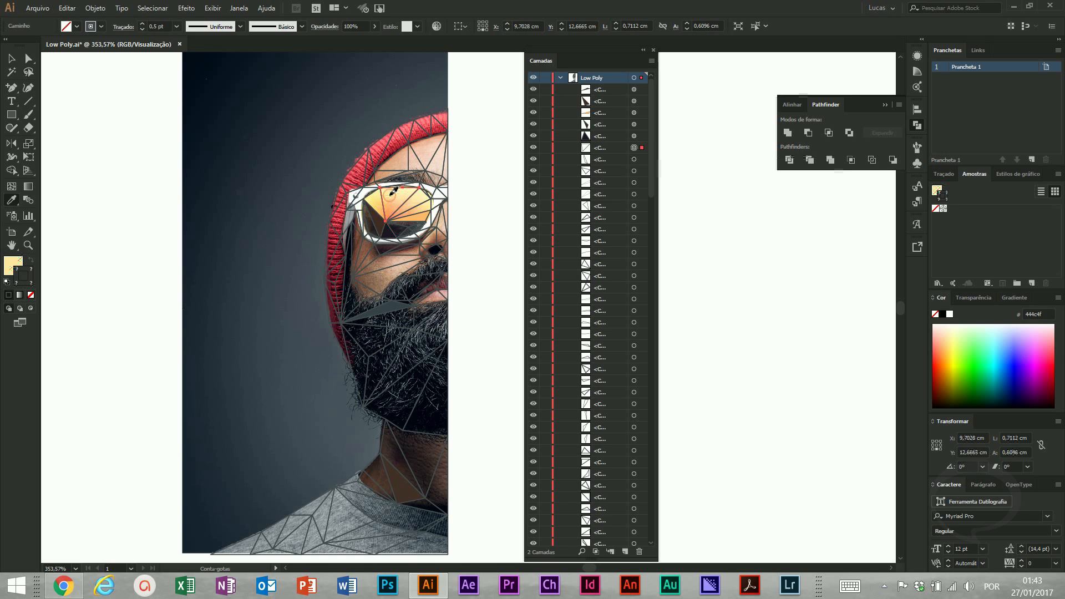
left_click(397, 193)
left_click(396, 198)
left_click(635, 194)
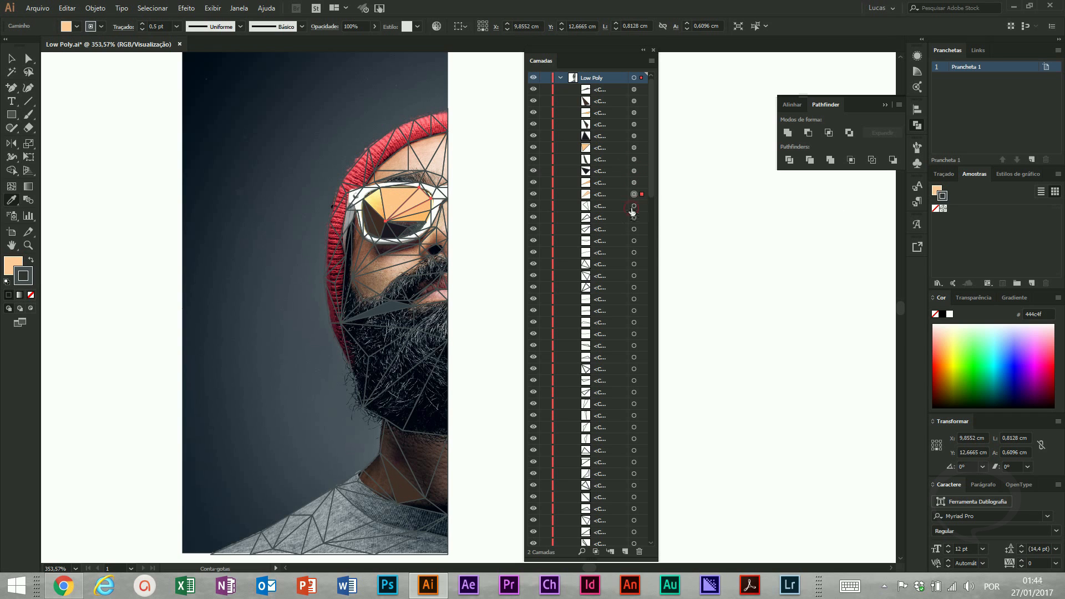
Fill the small remaining triangles along the lens's lower edge with dark tones sampled from the photo
left_click(634, 229)
left_click(419, 222)
key("ctrl+plus")
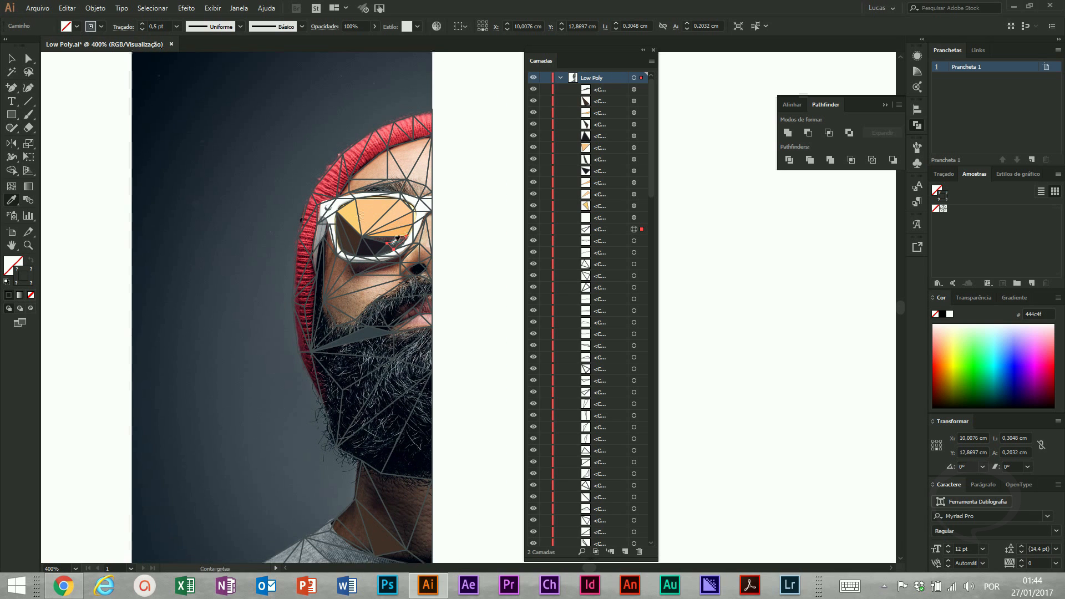
left_click(397, 241)
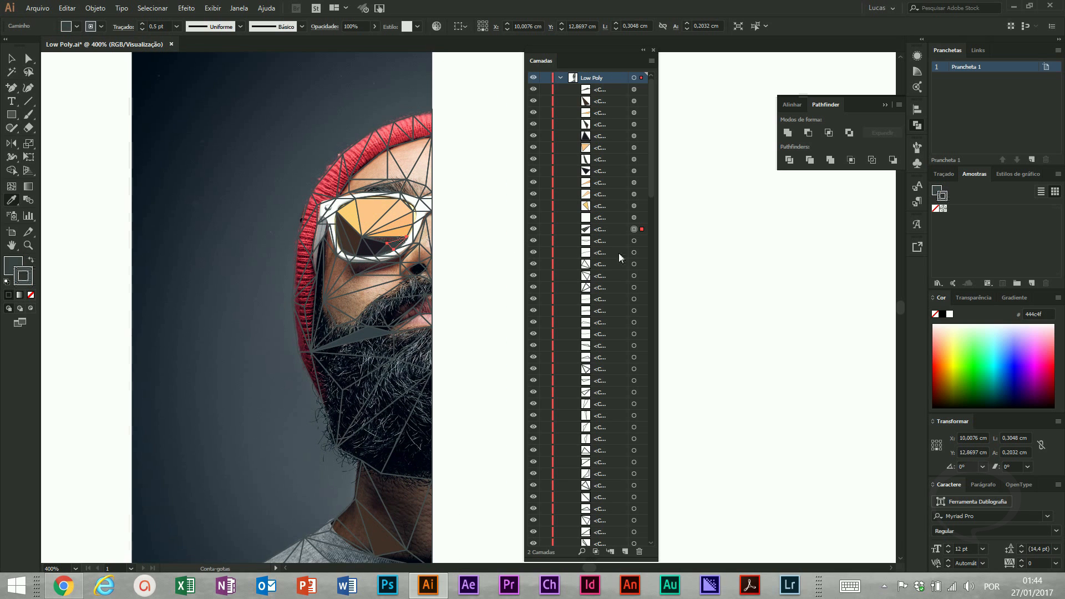
left_click(634, 241)
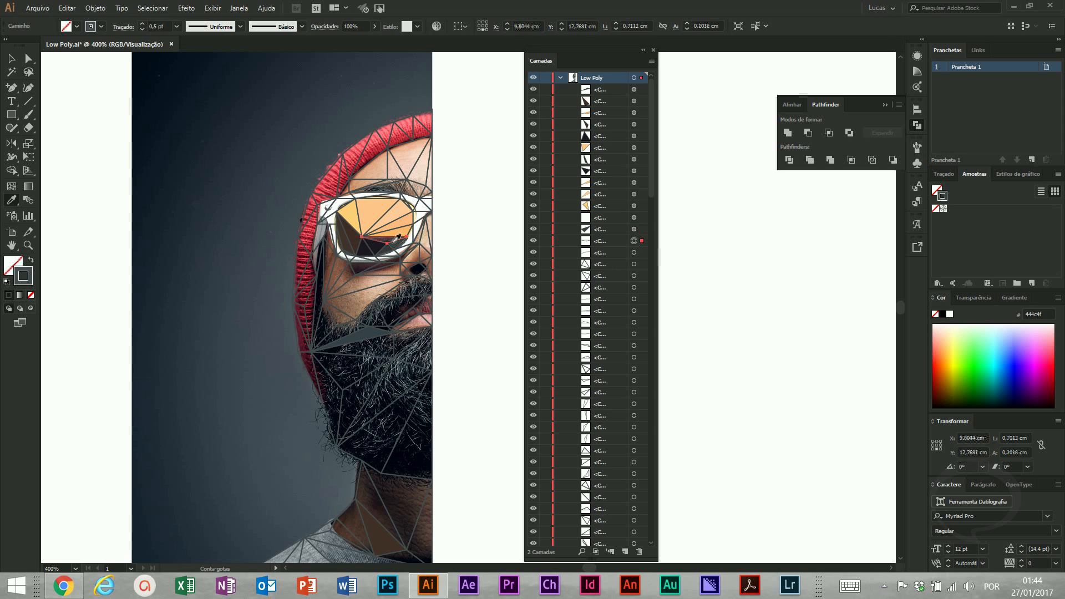
Fill the eyebrow triangles and the upper strip of the sunglasses frame with sampled colours, and save the document
left_click(634, 253)
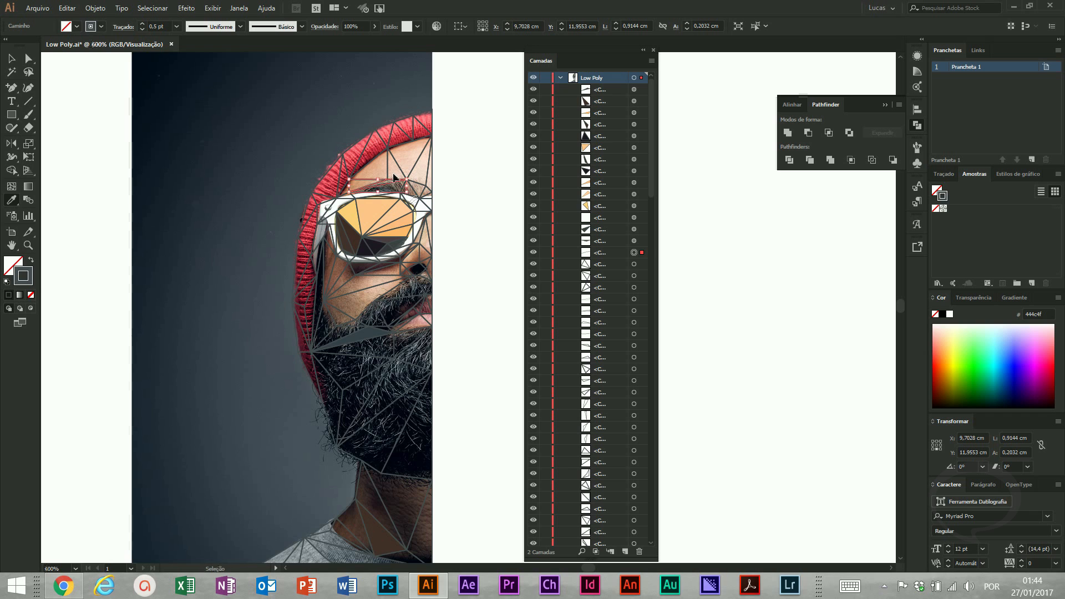
scroll(393, 177, "up", 3)
left_click(373, 325)
key("ctrl+s")
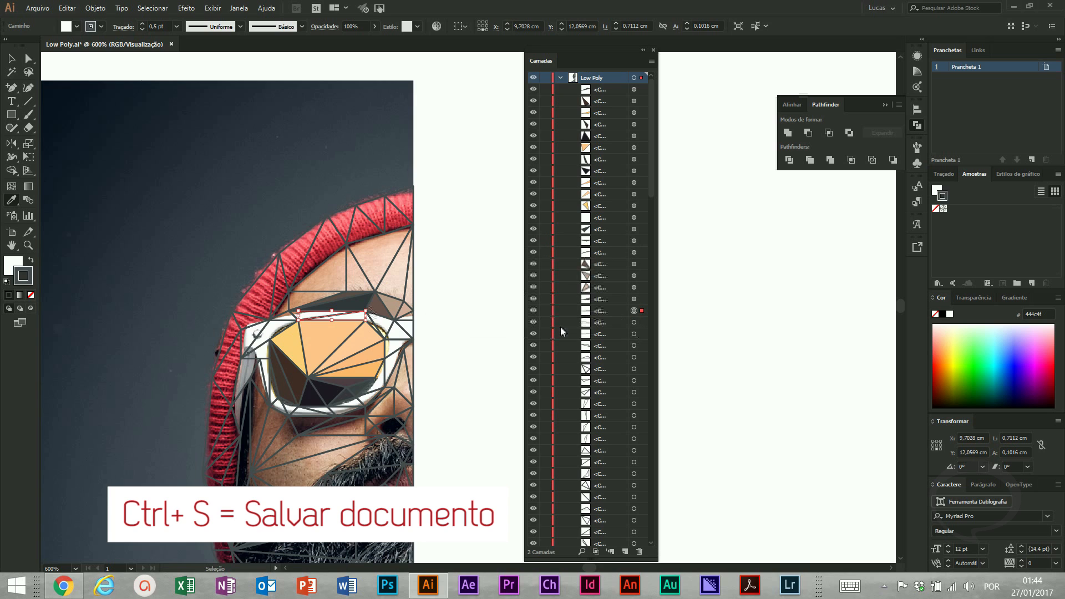
Fill the next listed paths along the lower rim of the sunglasses frame with colours sampled from the photo
left_click(634, 324)
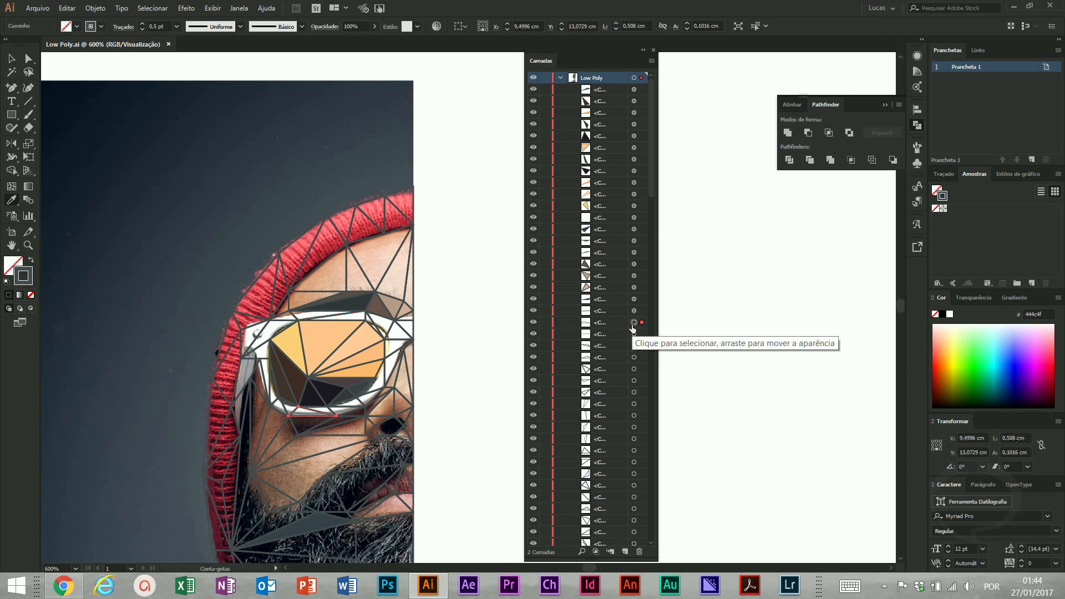
left_click(301, 413)
left_click(634, 334)
left_click(634, 345)
left_click(634, 357)
left_click(634, 369)
left_click(634, 381)
left_click(635, 392)
left_click(367, 398)
Fill the following run of listed paths around the sunglasses frame with whites and greys sampled from the photo
left_click(634, 404)
left_click(634, 415)
left_click(634, 428)
left_click(635, 439)
left_click(634, 451)
left_click(634, 462)
left_click(634, 473)
left_click(634, 485)
left_click(634, 497)
left_click(634, 509)
Continue down the path list, filling the grey faces beside the frame and along the sunglasses' temple arm with sampled colours
scroll(634, 500, "down", 12)
left_click(634, 89)
left_click(634, 112)
key("ctrl+plus")
key("ctrl+plus")
left_click(634, 124)
left_click(634, 135)
left_click_drag(464, 323, 424, 70)
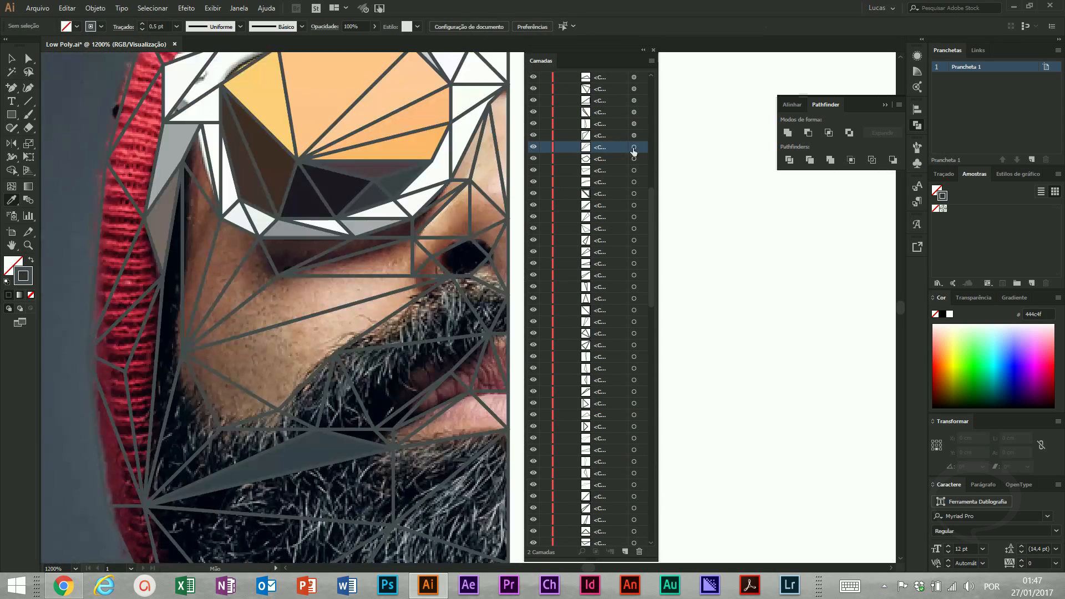
Fill the listed cheek, under-eye and nose faces with skin tones sampled from the photo
scroll(378, 340, "down", 1)
left_click(634, 159)
scroll(470, 308, "down", 1)
left_click(611, 171)
left_click(634, 182)
left_click(408, 308)
left_click(635, 205)
left_click(634, 217)
left_click(355, 321)
left_click(634, 240)
left_click(634, 275)
left_click_drag(461, 338, 381, 326)
Fill the listed neck and shirt collar faces with browns and greys sampled from the photo, and save the document
left_click(634, 310)
left_click(634, 334)
left_click(403, 307)
left_click(634, 345)
left_click(408, 261)
left_click(634, 392)
left_click(388, 378)
left_click(634, 427)
left_click(634, 438)
left_click(324, 345)
key("ctrl+s")
Fill the listed triangles of the shirt's collar and shoulder with grey tones sampled from the photo
left_click(634, 421)
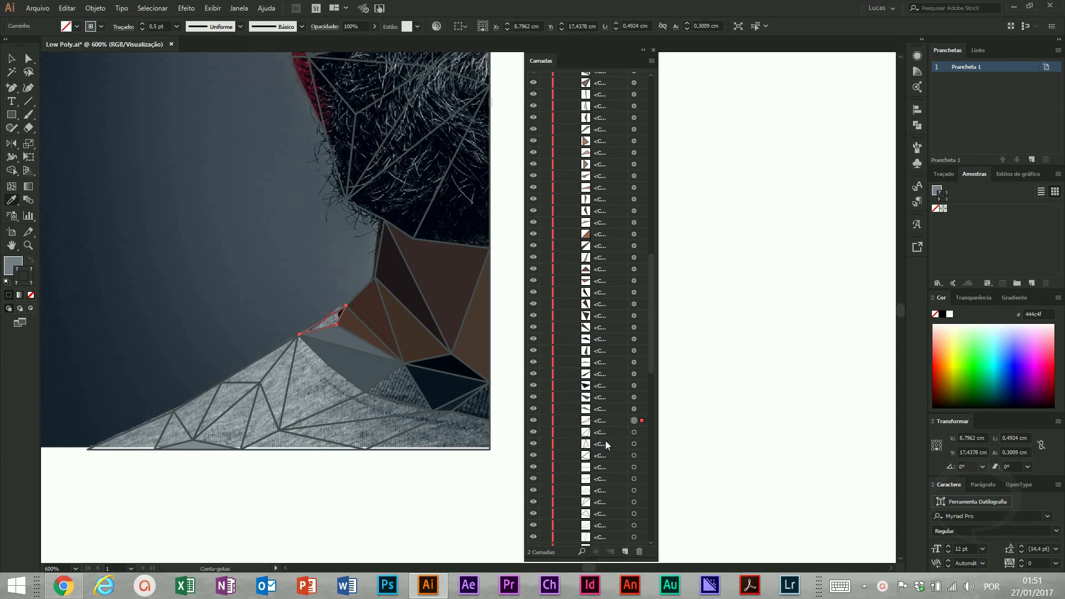
left_click(634, 444)
left_click(634, 457)
left_click(634, 467)
left_click(634, 503)
left_click_drag(355, 355, 460, 321)
scroll(634, 311, "down", 10)
scroll(634, 311, "up", 2)
left_click(635, 133)
left_click(321, 361)
left_click(634, 157)
left_click(634, 191)
Fill the listed red cap triangles, from the crown down the side of the head, with reds sampled from the photo
left_click_drag(422, 222, 312, 533)
left_click(635, 215)
left_click(634, 227)
left_click(634, 238)
left_click(634, 250)
left_click(634, 273)
left_click(634, 296)
left_click(634, 307)
left_click(635, 331)
left_click(634, 343)
left_click(191, 444)
left_click(635, 354)
left_click(634, 366)
left_click(634, 401)
left_click(197, 394)
Fill the next listed paths, including the forehead triangles, with skin and dark tones sampled from the photo
scroll(634, 311, "down", 7)
left_click(634, 179)
mouse_move(291, 238)
left_mouse_down()
mouse_move(302, 364)
mouse_move(310, 273)
left_mouse_up()
left_click(634, 191)
left_click(634, 203)
left_click(400, 114)
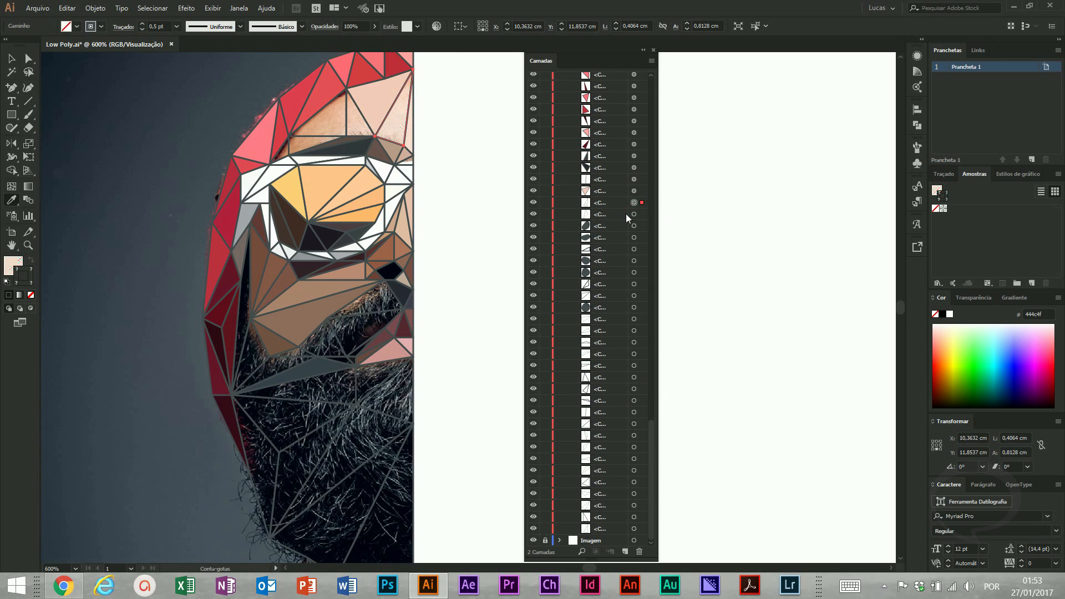
left_click(634, 214)
Delete the tiny stray path at the upper edge of the shirt's shoulder
left_click(635, 226)
left_click_drag(311, 483, 356, 207)
left_click(600, 226)
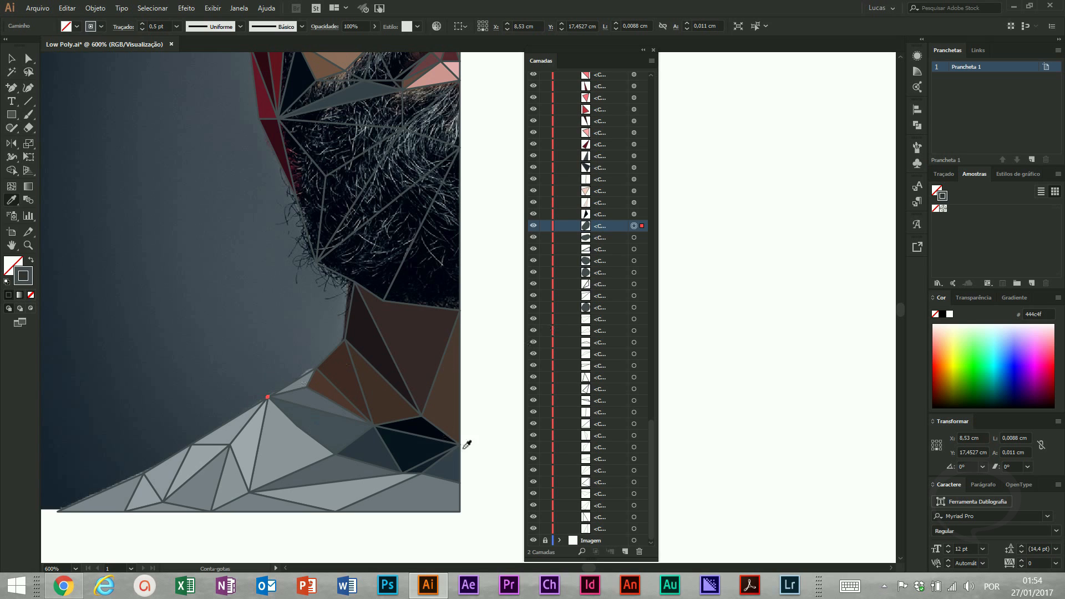
left_click(640, 551)
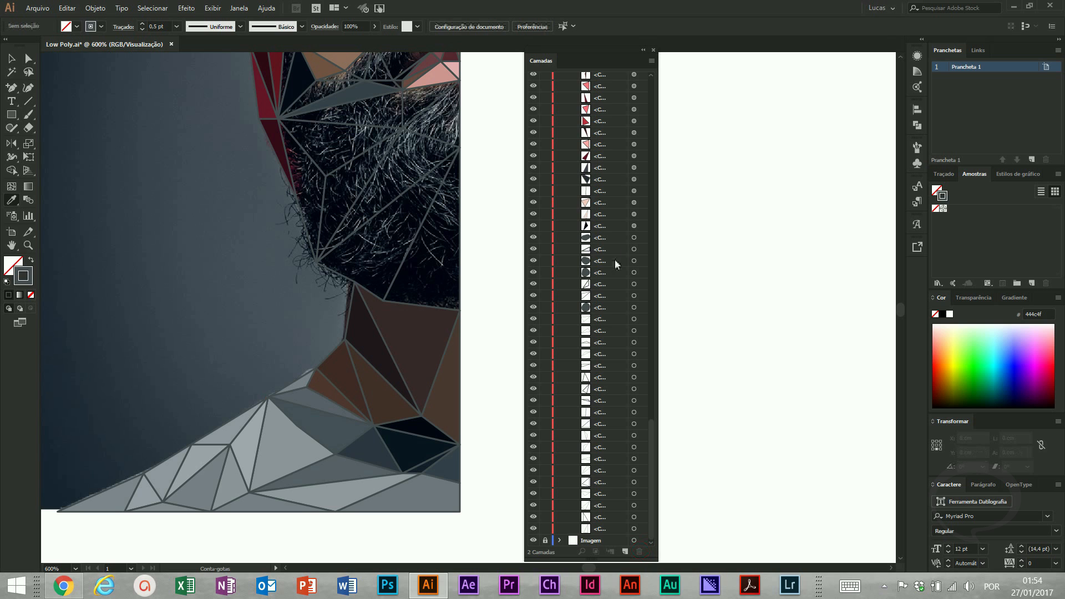
Fill the listed moustache and adjoining beard faces with near-black tones sampled from the photo
left_click(603, 321)
mouse_move(339, 312)
left_mouse_down()
mouse_move(349, 444)
mouse_move(333, 381)
mouse_move(344, 297)
left_mouse_up()
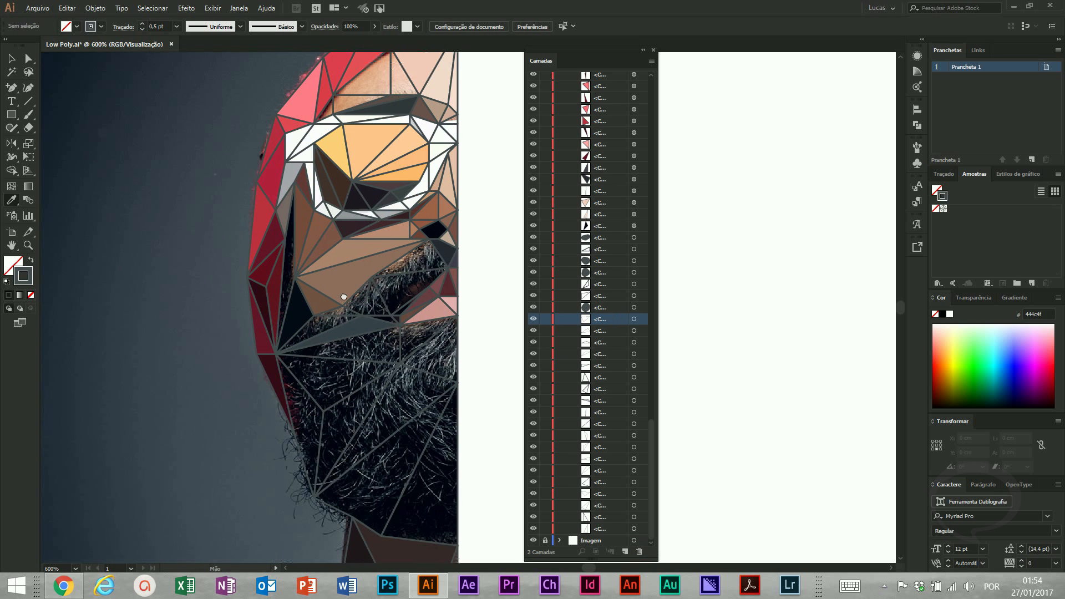
left_click(634, 331)
left_click(412, 265)
left_click(634, 343)
left_click(634, 354)
left_click(634, 365)
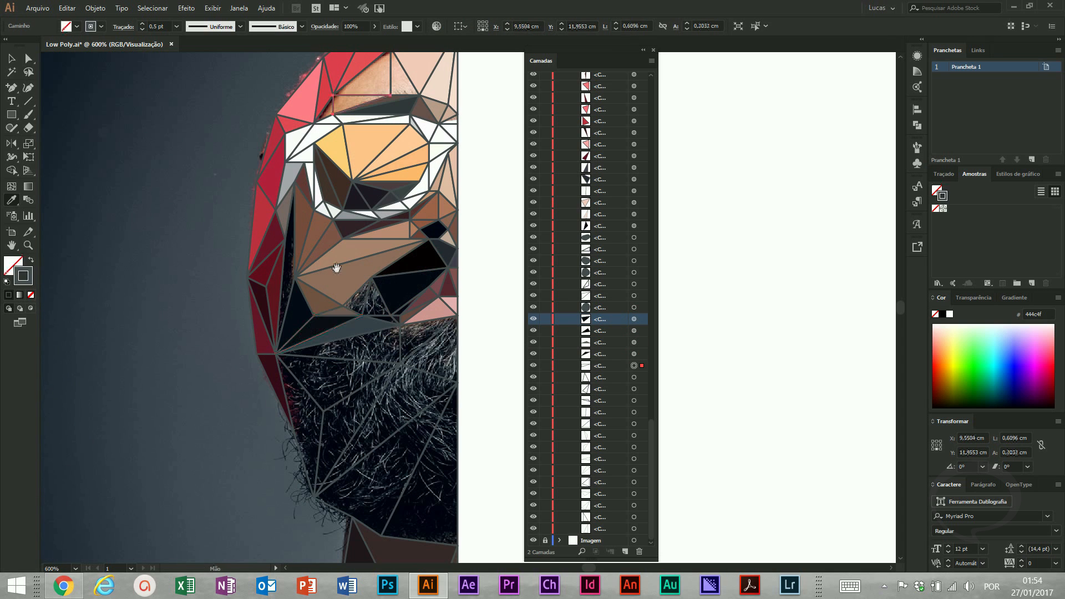
Fill the brow strip and the remaining small beard triangles below the cheek with colours sampled from the photo
left_click_drag(337, 268, 312, 294)
left_click(634, 377)
left_click(350, 329)
left_click(634, 389)
left_click(330, 329)
left_click(634, 400)
left_click(361, 344)
Fill the narrow dark sideburn face and the tan forehead triangle with colours sampled from the photo
left_click(634, 412)
left_click(263, 288)
left_click(635, 424)
left_click(348, 106)
left_click(634, 435)
Fill the last listed paths, including the large lower beard triangles, with near-black tones sampled from the photo
left_click(634, 493)
left_click(634, 506)
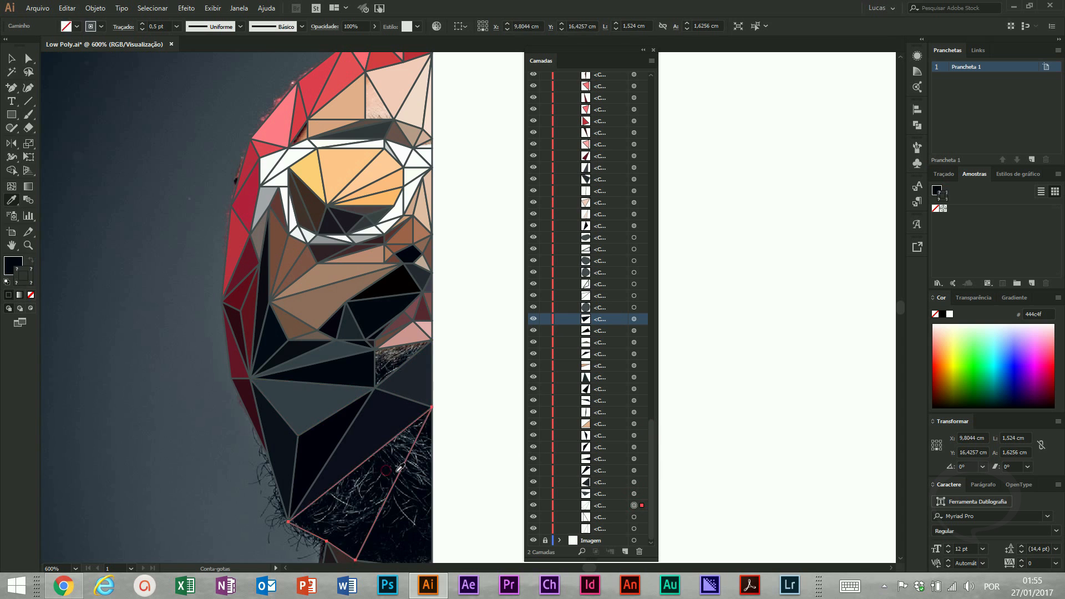
left_click(380, 473)
left_click(634, 517)
left_click(634, 528)
left_click(414, 490)
Fill the skipped beard path and the small nose-bridge and temple triangles with colours sampled from the photo
left_click(634, 296)
left_click(387, 458)
scroll(440, 310, "down", 6)
left_click(634, 250)
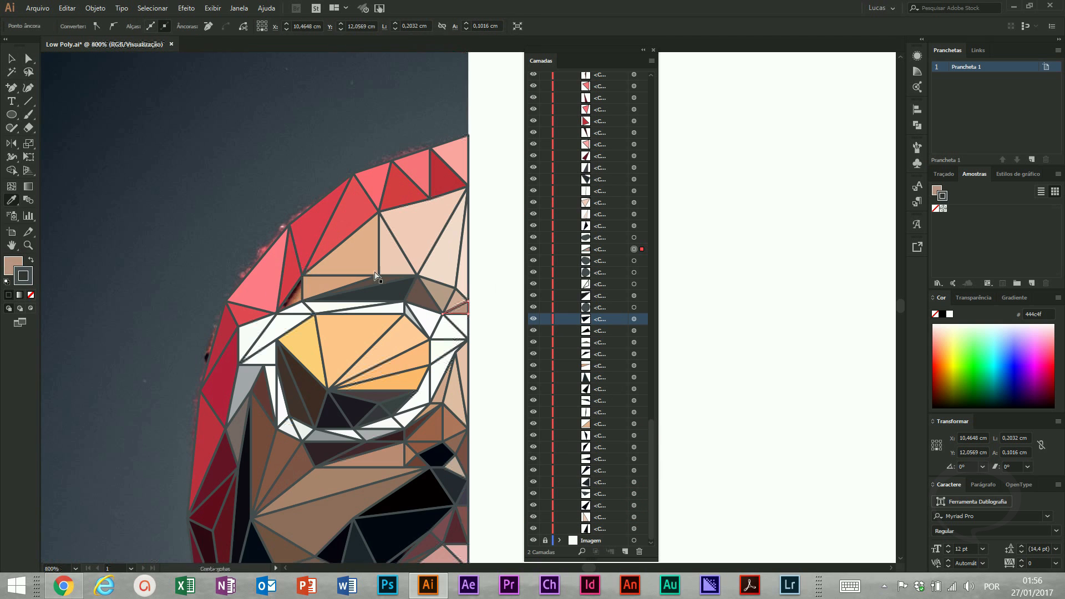
left_click(634, 284)
Cut the narrow red cap triangle beside the temple and paste it behind the other faces
key("v")
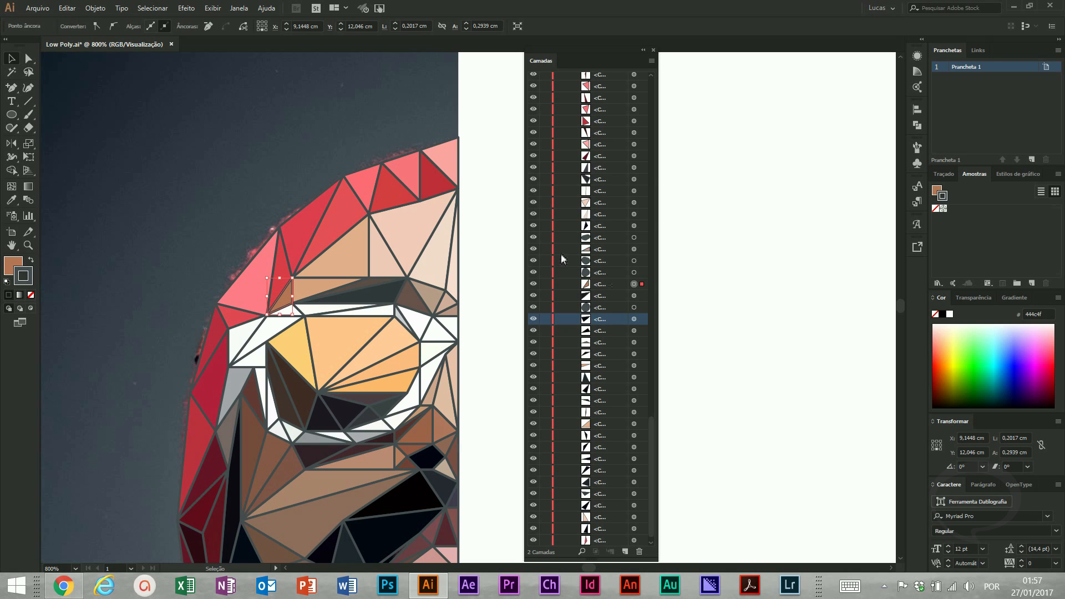
left_click(281, 277)
key("ctrl+x")
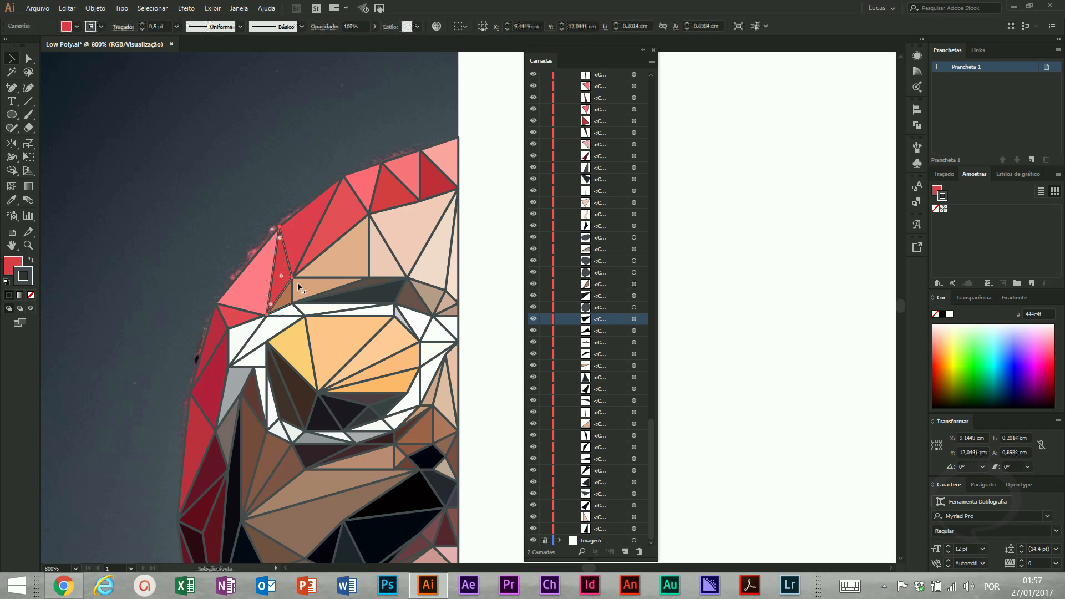
key("ctrl+b")
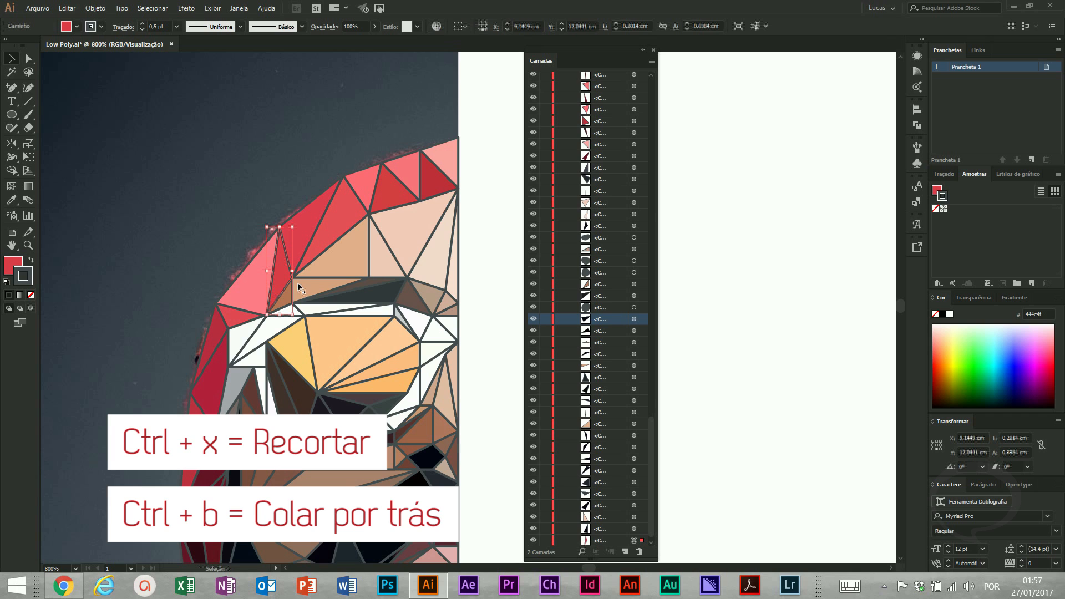
left_click(290, 300)
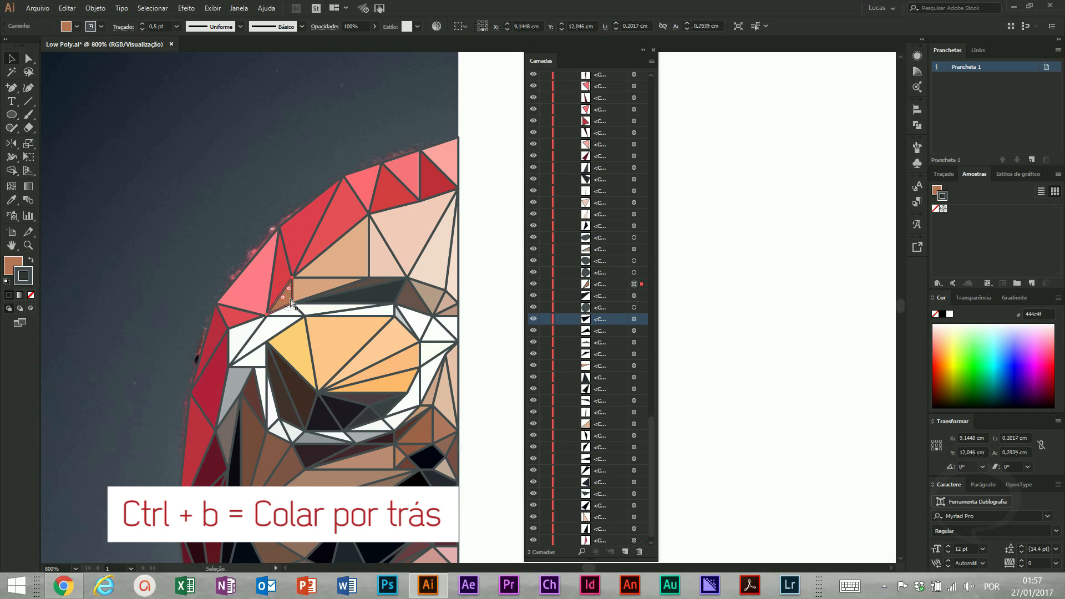
Hide the Imagem photo layer and check the low-poly faces alone for unfilled gaps around the mouth
scroll(290, 302, "down", 5)
left_click(484, 368)
key("ctrl+minus")
key("ctrl+minus")
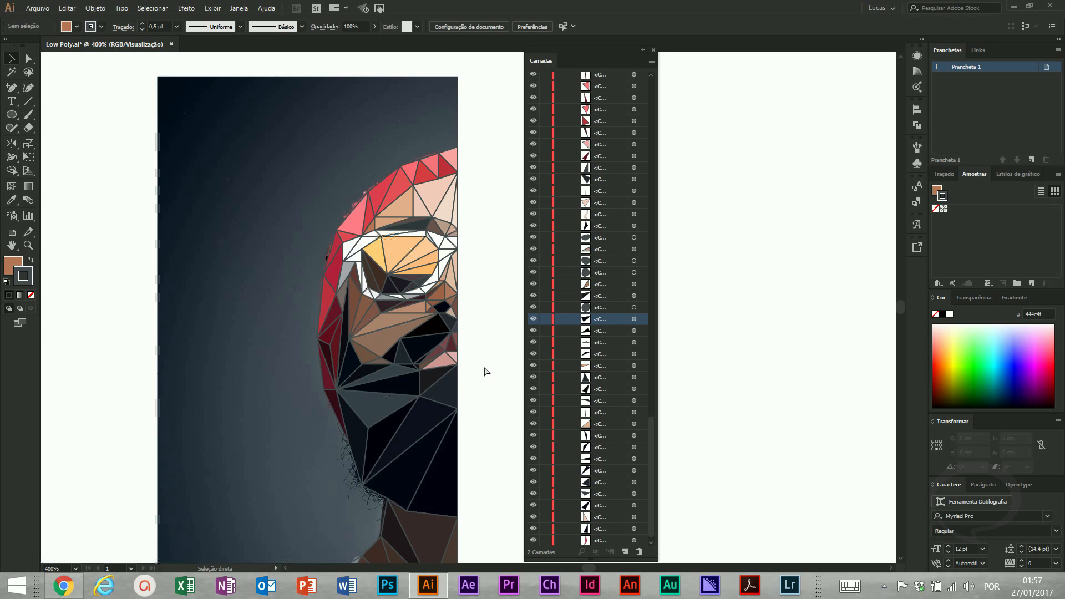
key("ctrl+minus")
left_click_drag(439, 353, 425, 309)
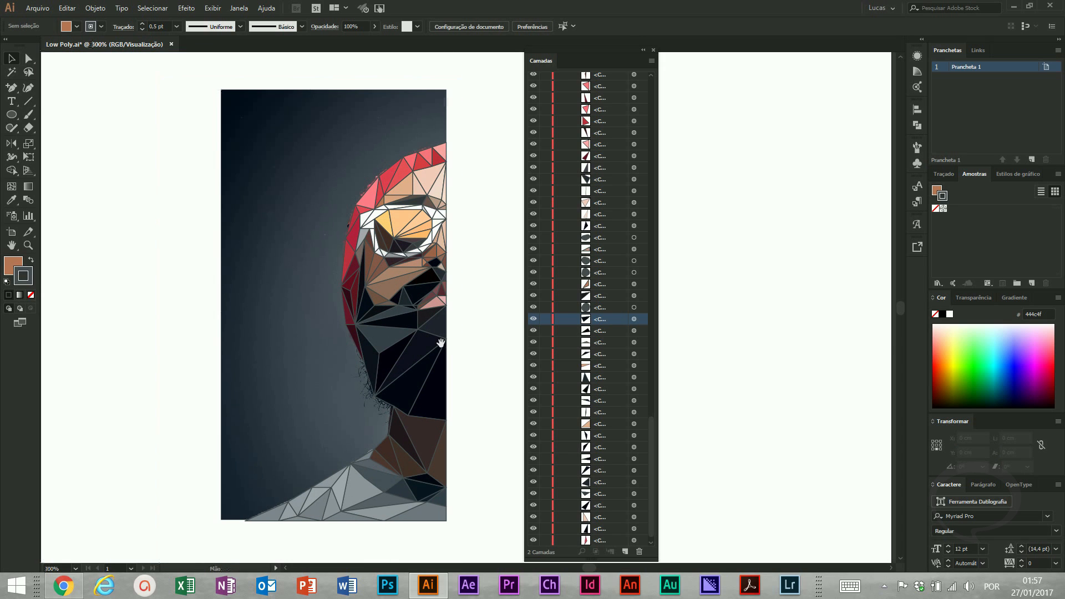
scroll(627, 488, "down", 1)
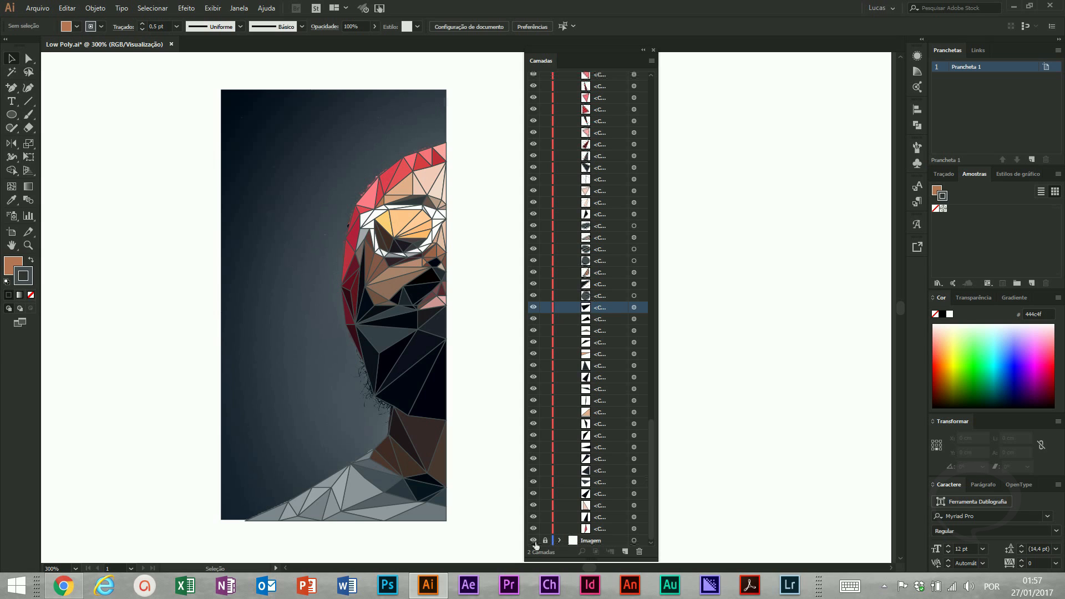
left_click(534, 540)
left_click_drag(501, 492, 454, 425)
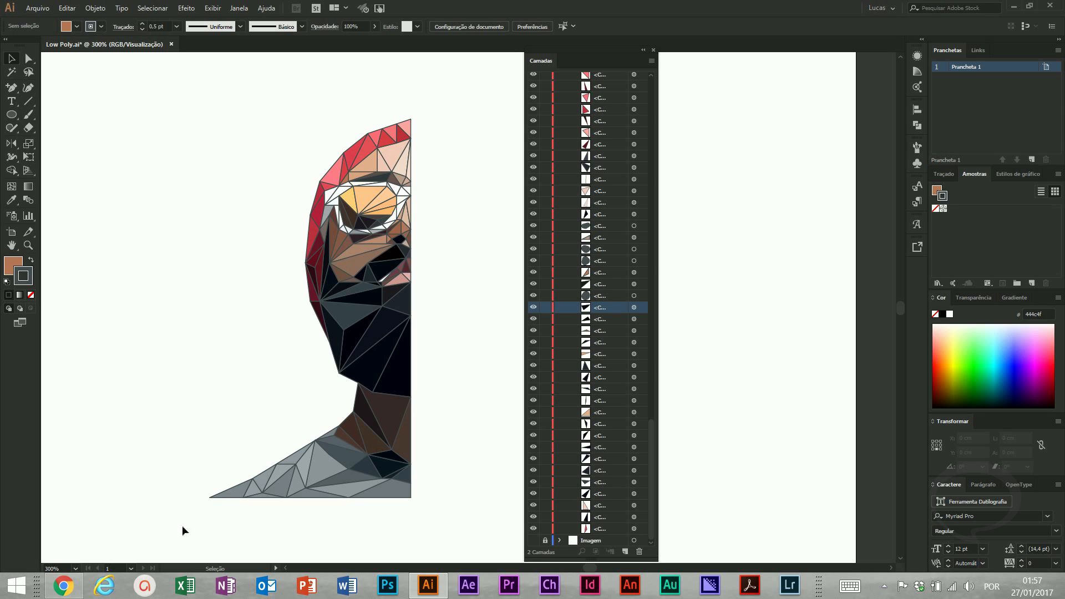
left_click_drag(350, 248, 441, 322)
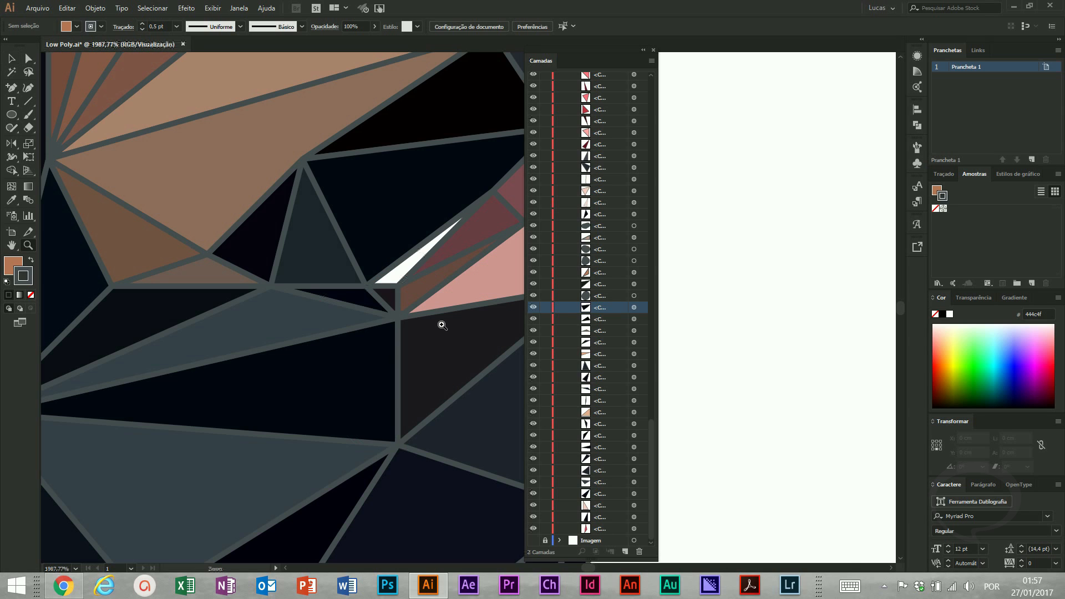
Draw a closed near-black triangle over the white gap beside the corner of the mouth with the Pen tool
key("a")
left_click(368, 287)
left_click_drag(376, 278, 346, 333)
key("ctrl+shift+a")
key("p")
left_click(335, 342)
left_click(462, 247)
left_click(366, 342)
left_click(336, 341)
key("v")
left_click(717, 313)
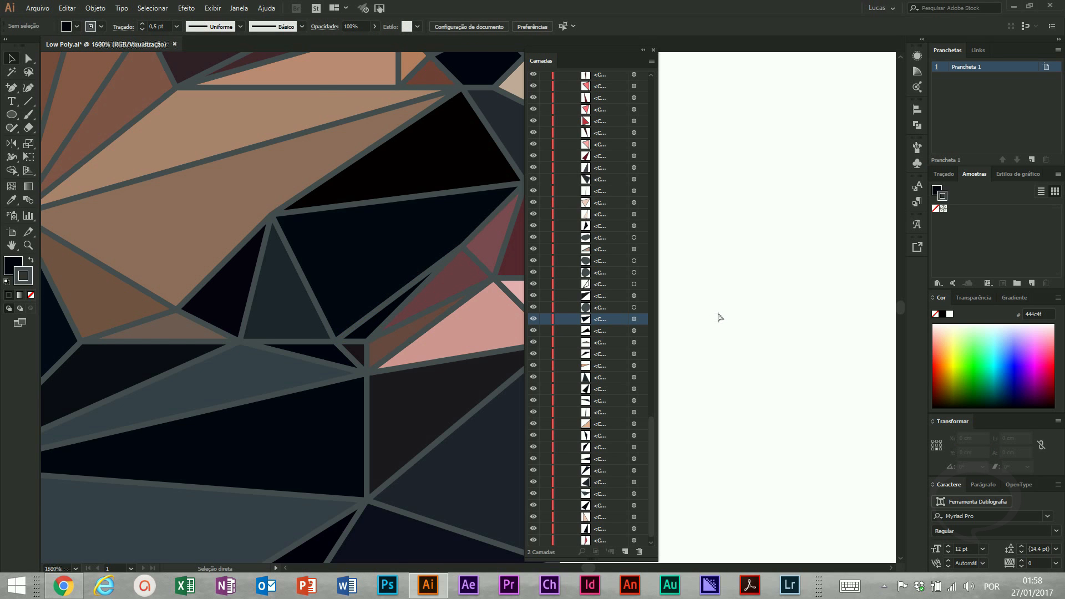
Hide the Imagem photo layer so that only the low-poly half portrait is shown on the artboard
key("ctrl+minus")
key("ctrl+minus")
key("ctrl+minus")
key("ctrl+minus")
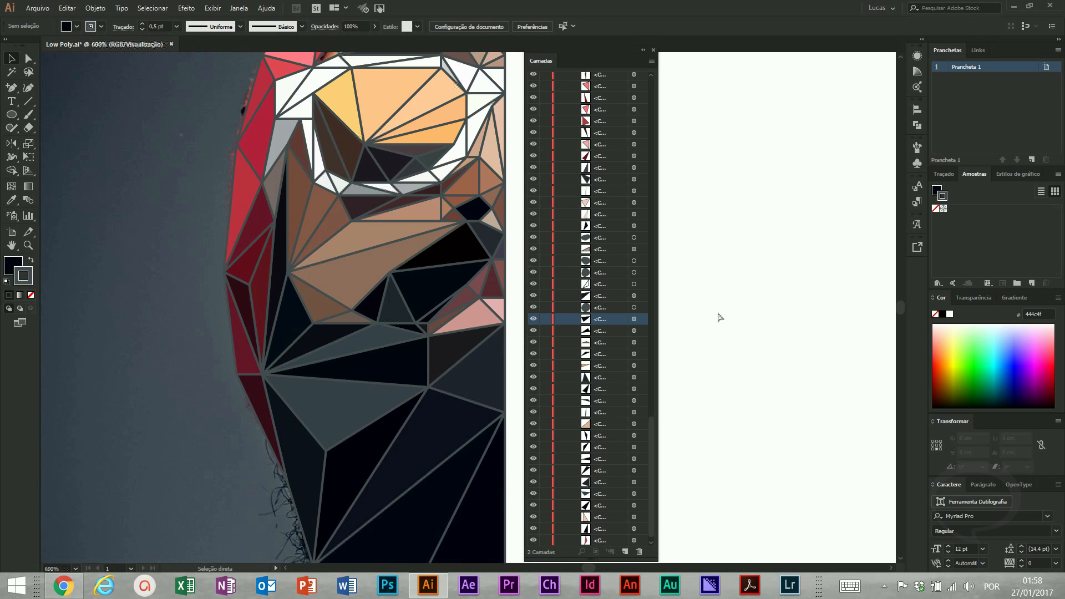
key("ctrl+minus")
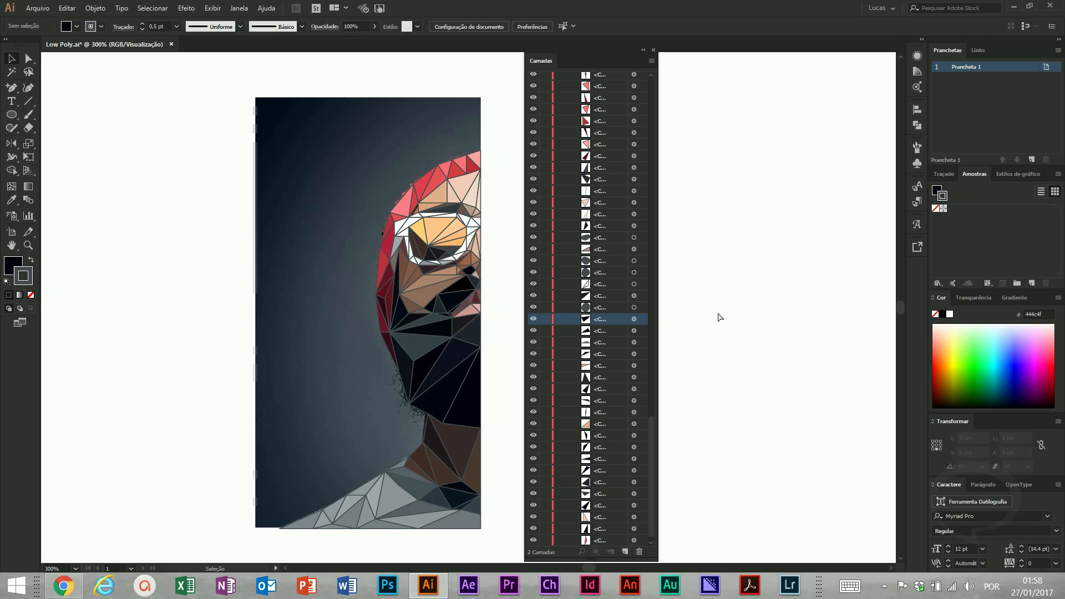
left_click_drag(315, 336, 274, 315)
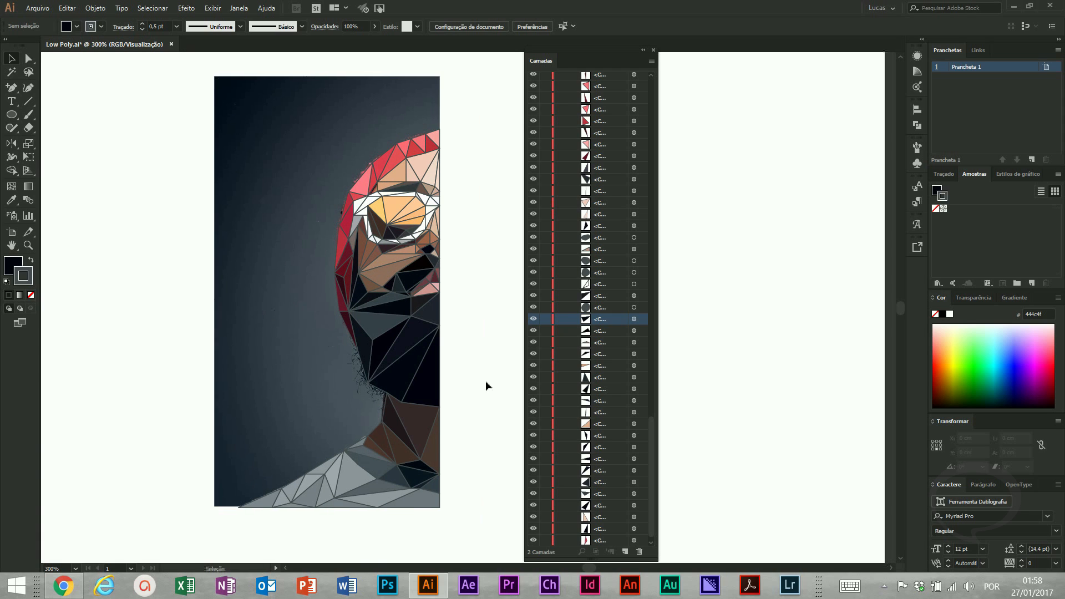
left_click_drag(651, 455, 655, 490)
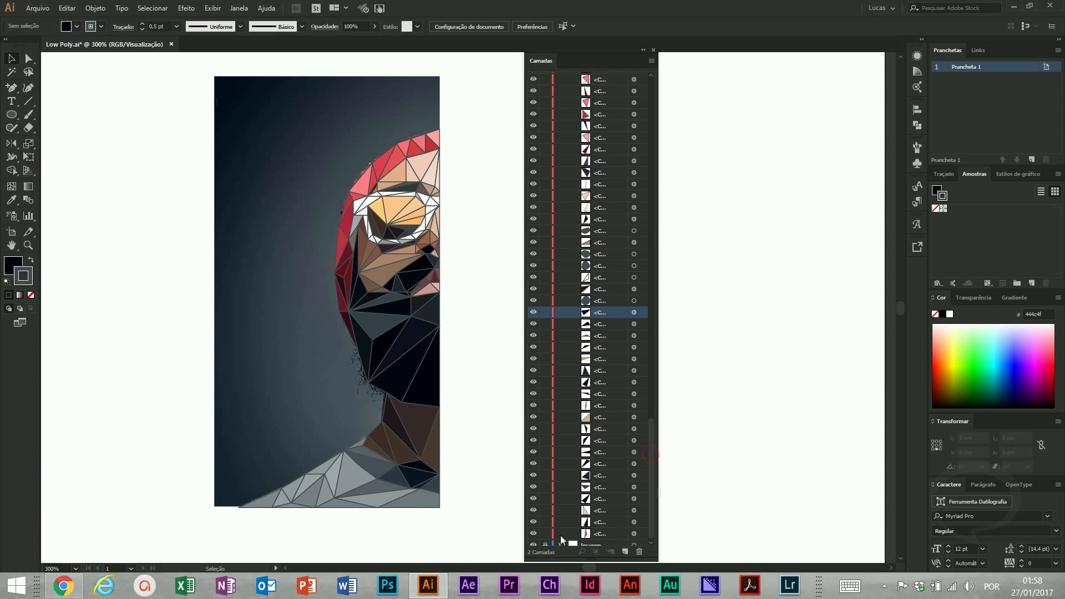
scroll(547, 540, "down", 1)
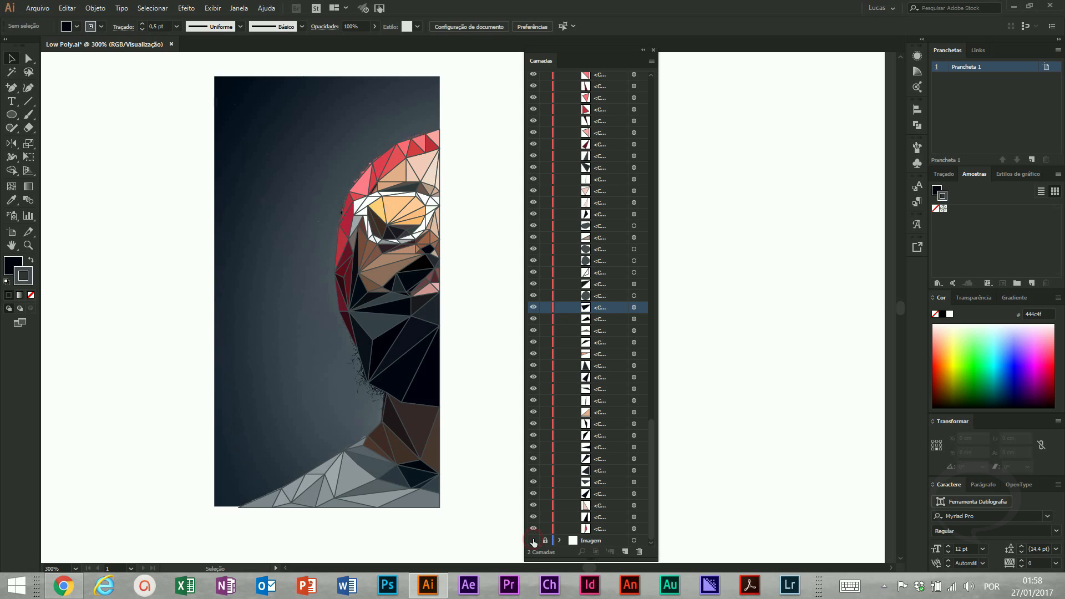
left_click(533, 541)
Select all low-poly faces, save the document and set their stroke to none
left_click_drag(468, 111, 198, 526)
key("a")
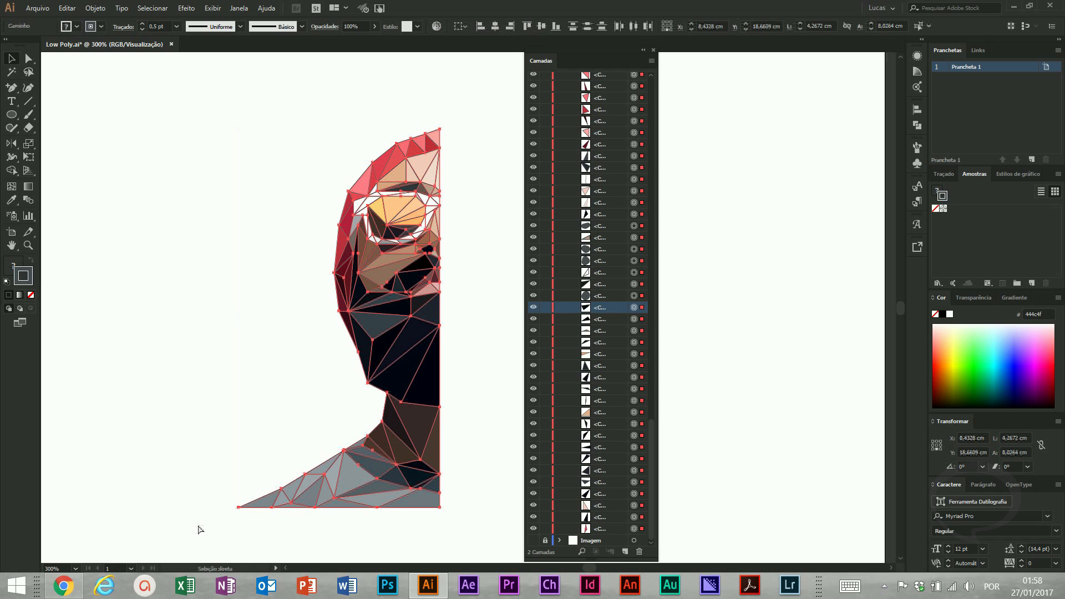
key("ctrl+s")
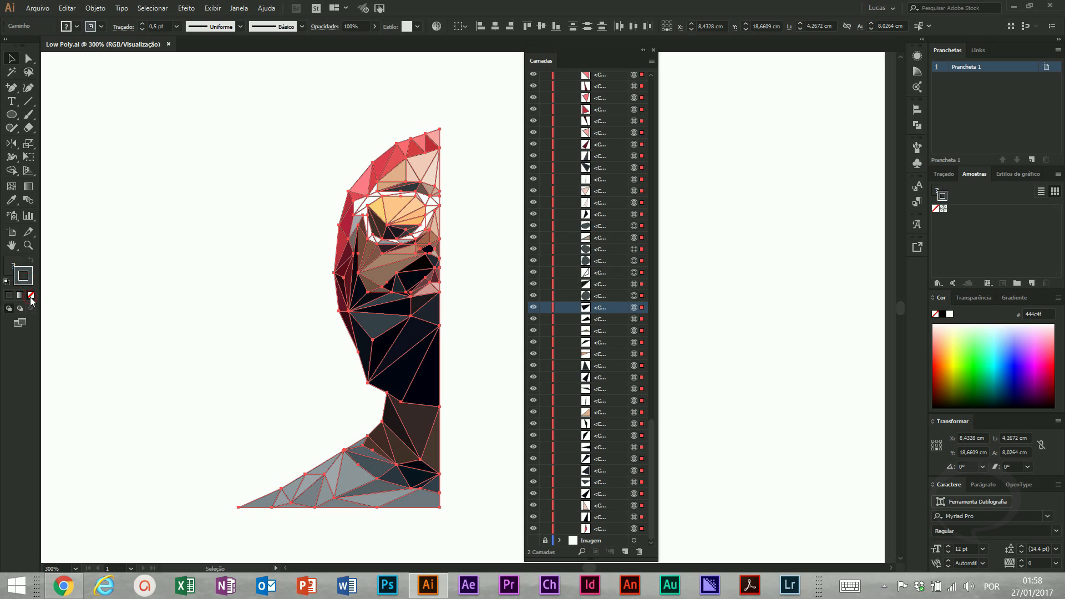
left_click(31, 295)
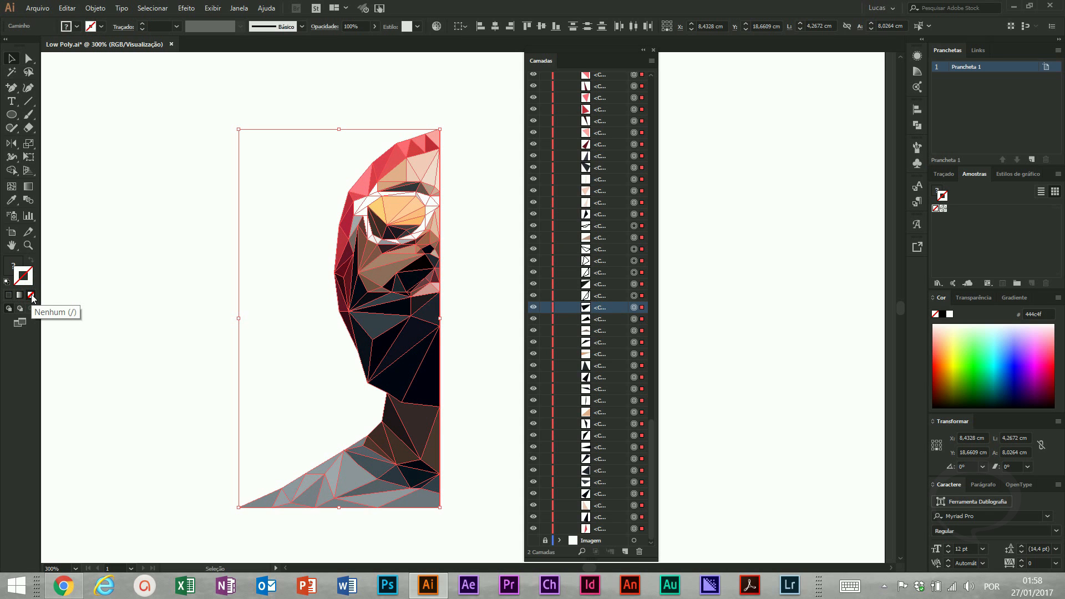
left_click(68, 310)
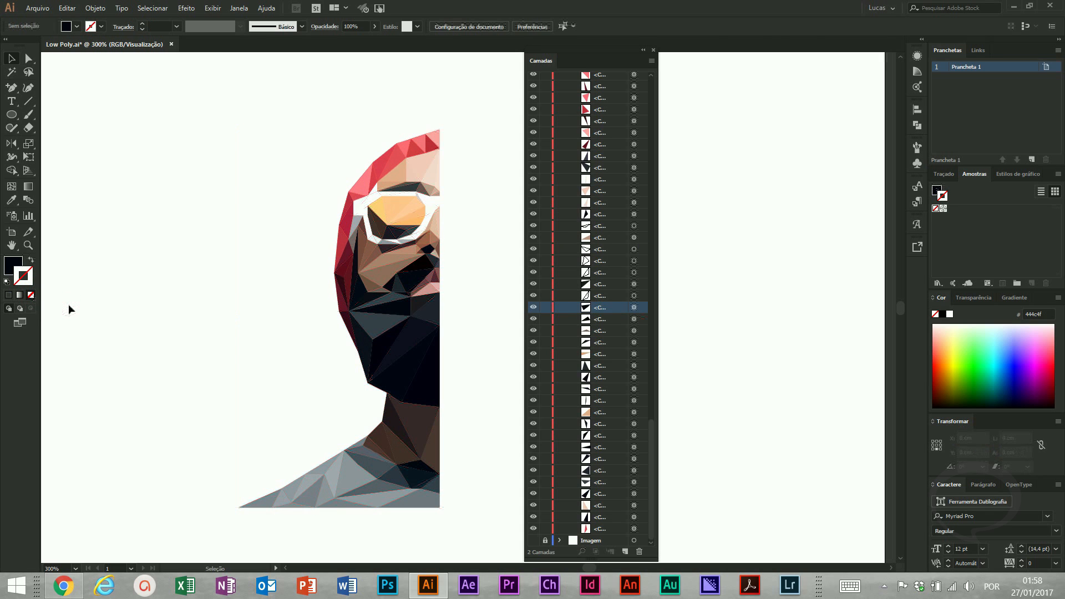
Group all faces of the half portrait into a single object
left_click_drag(431, 454, 417, 462)
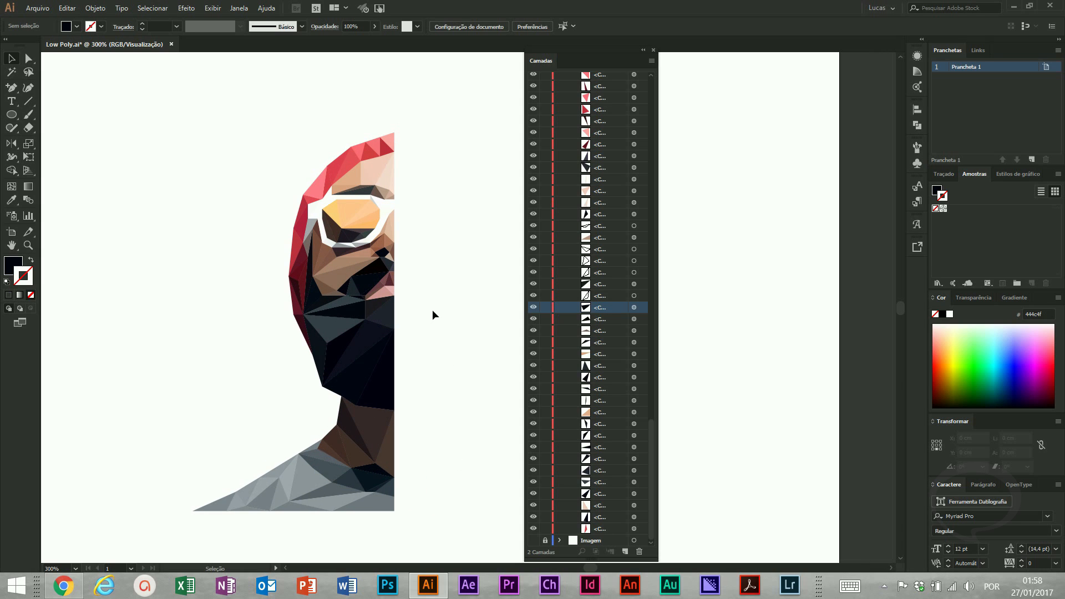
left_click_drag(133, 112, 444, 533)
key("ctrl+g")
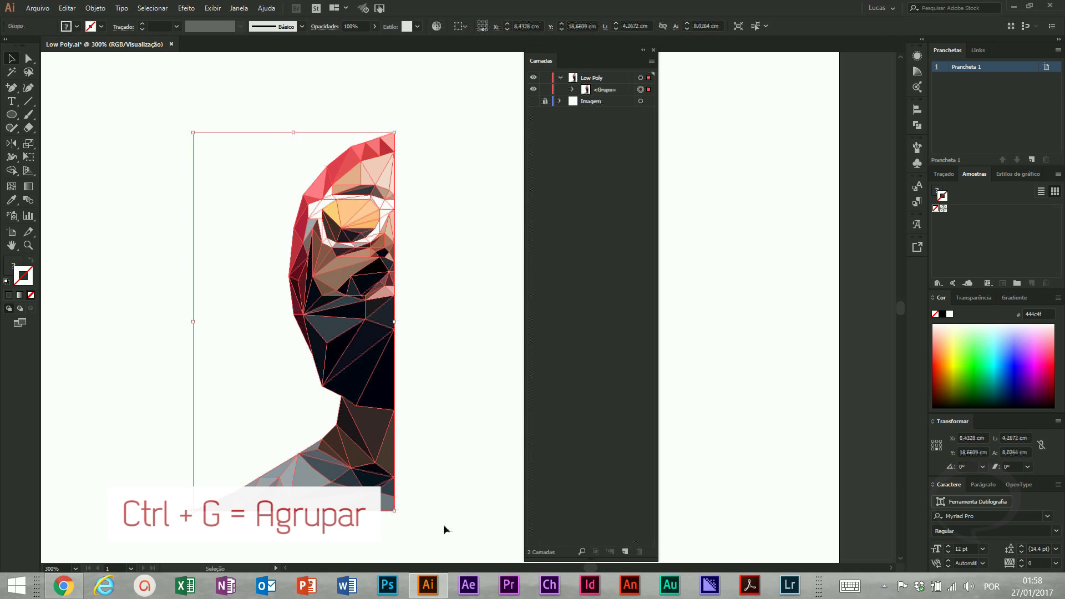
left_click(457, 368)
Duplicate the grouped half portrait beside the original and reflect the copy horizontally
left_click(353, 265)
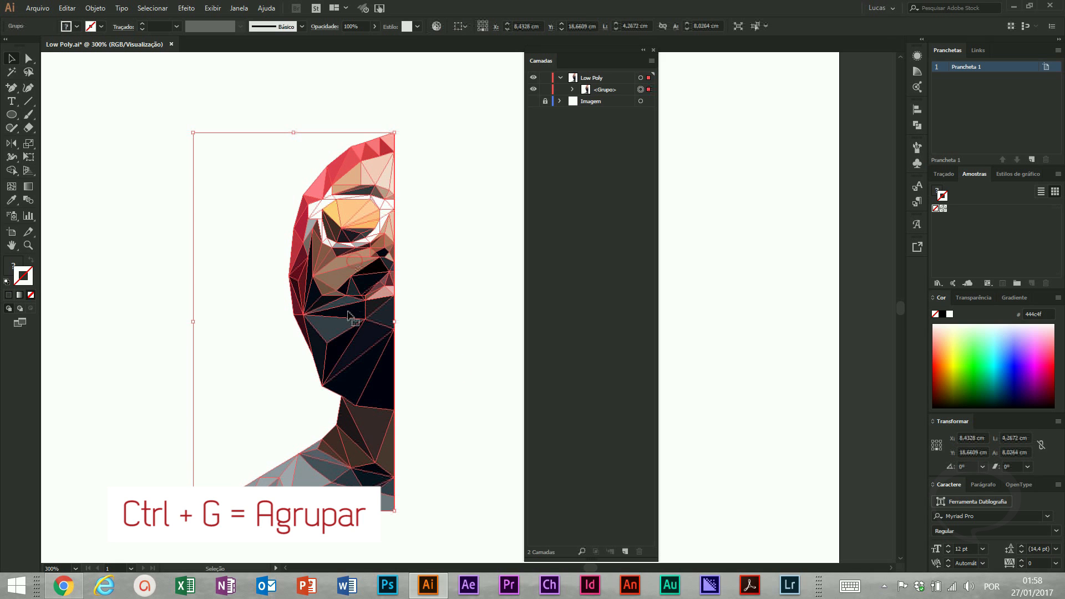
left_click_drag(337, 307, 373, 305)
key("space")
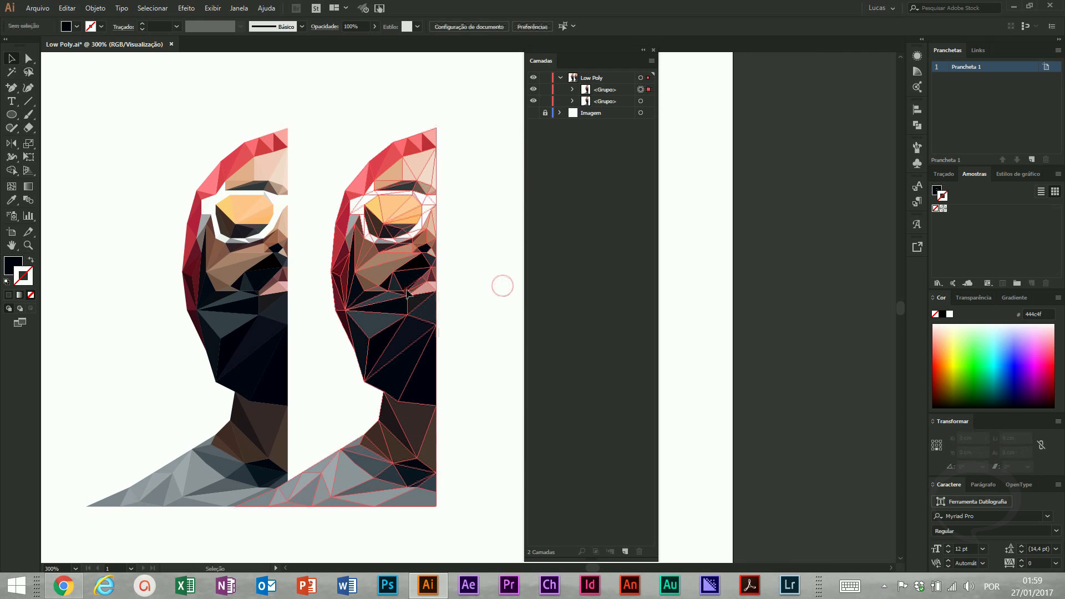
key("o")
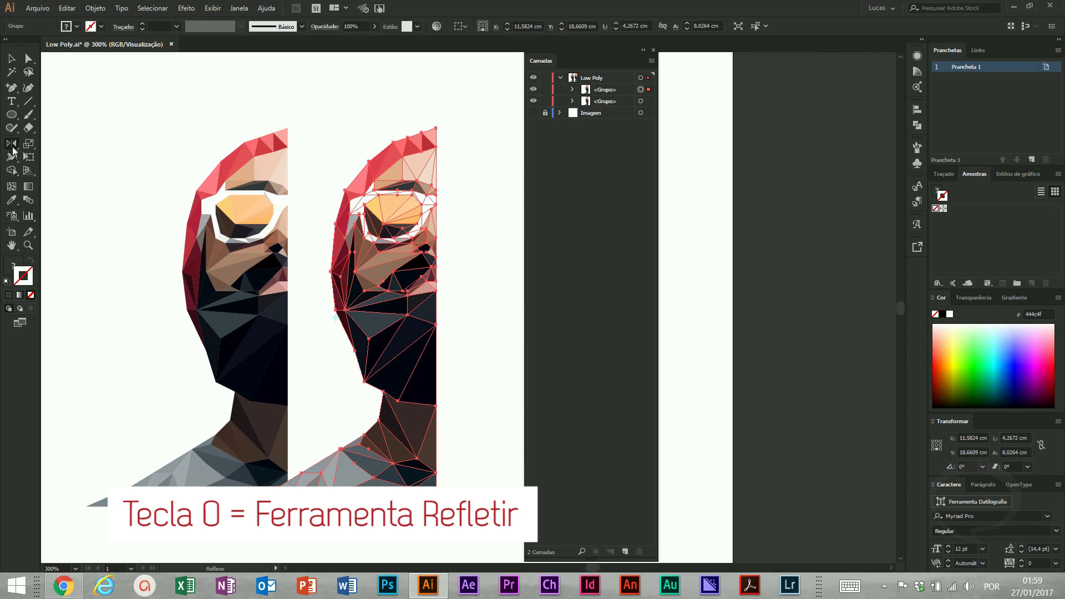
left_click_drag(384, 241, 356, 269)
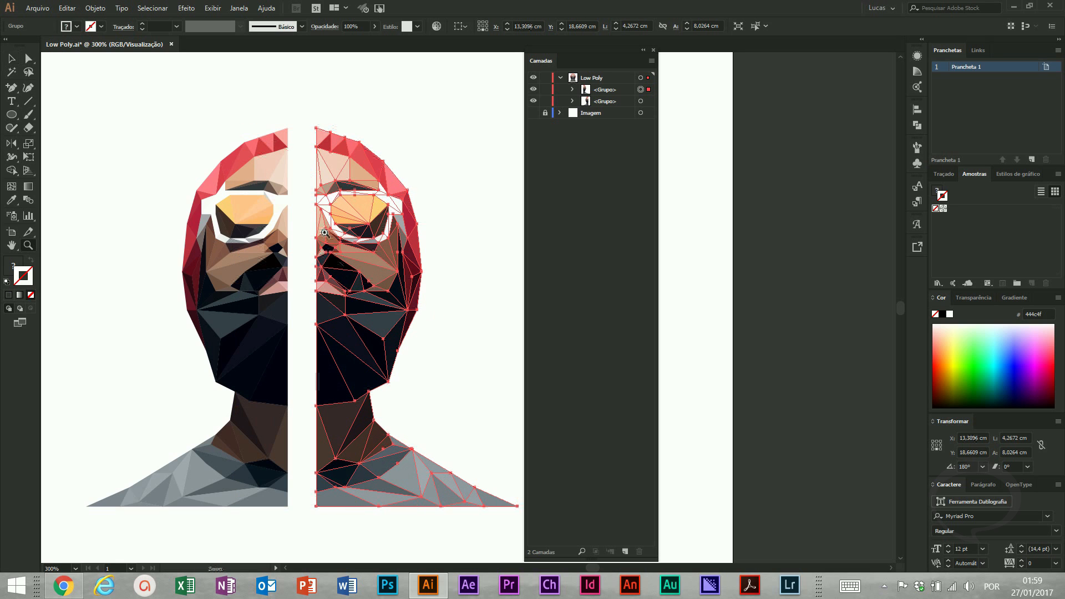
Move the mirrored half against the original so both meet exactly at the face's centre line
left_click_drag(273, 125, 363, 144)
left_click(398, 128)
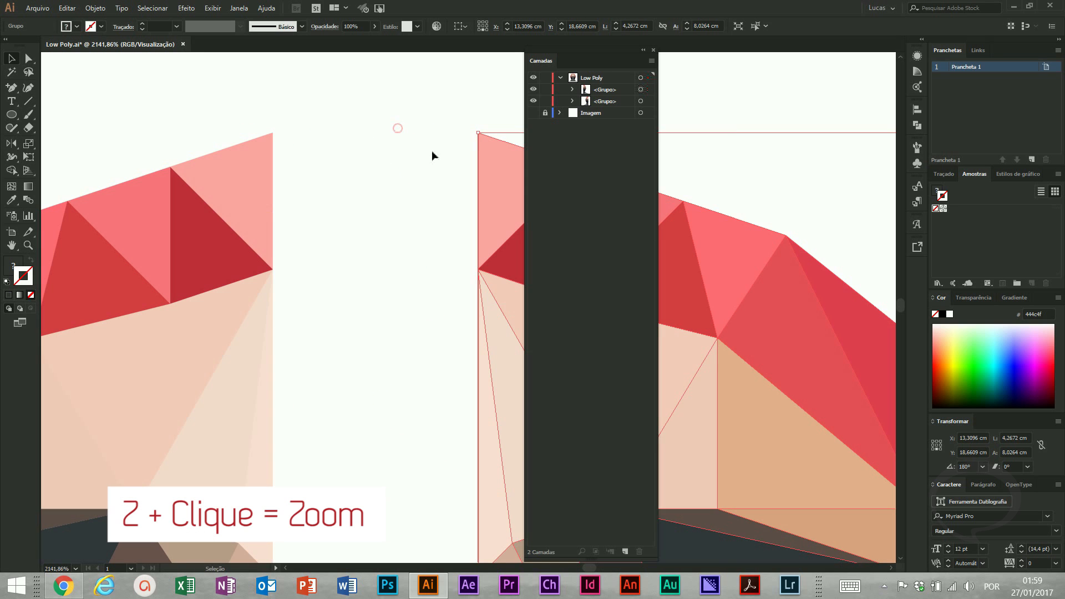
left_click_drag(469, 181, 304, 138)
key("space")
left_click_drag(316, 238, 345, 191)
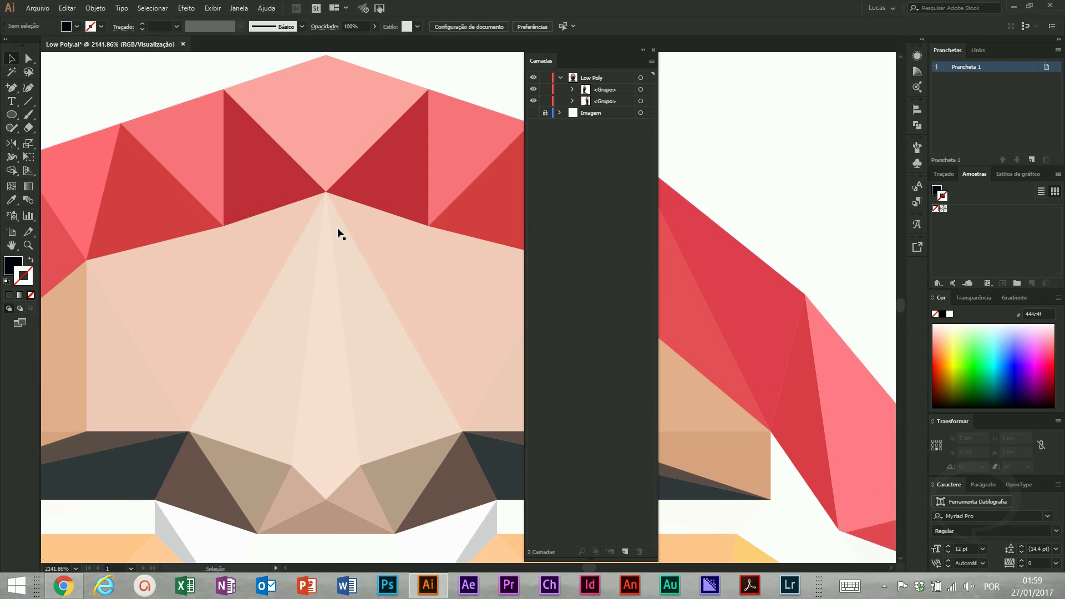
key("ctrl+minus")
key("ctrl+minus")
key("ctrl+minus")
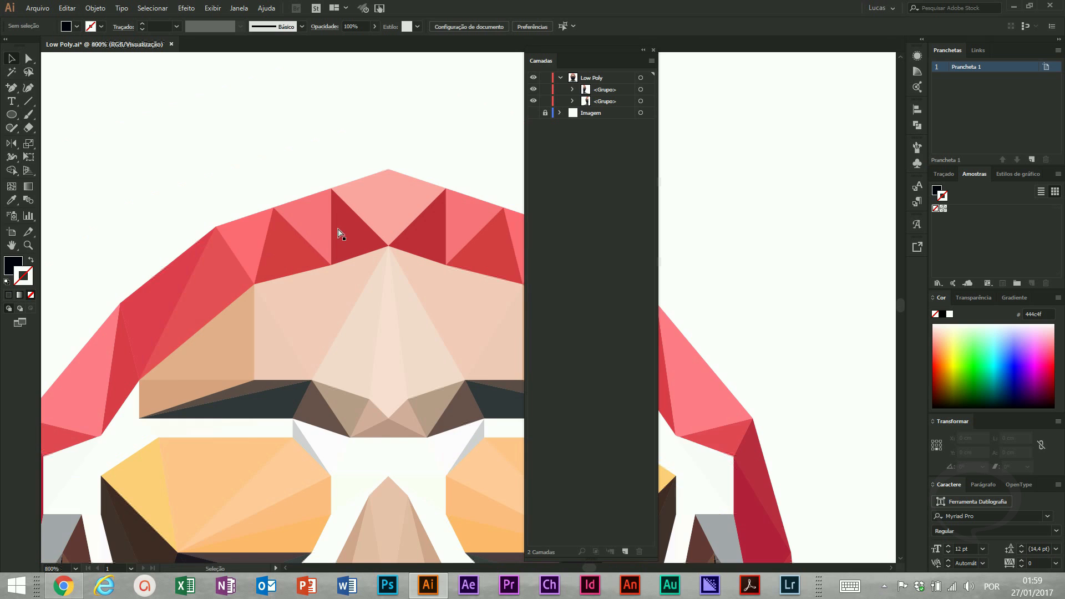
left_click_drag(351, 281, 338, 184)
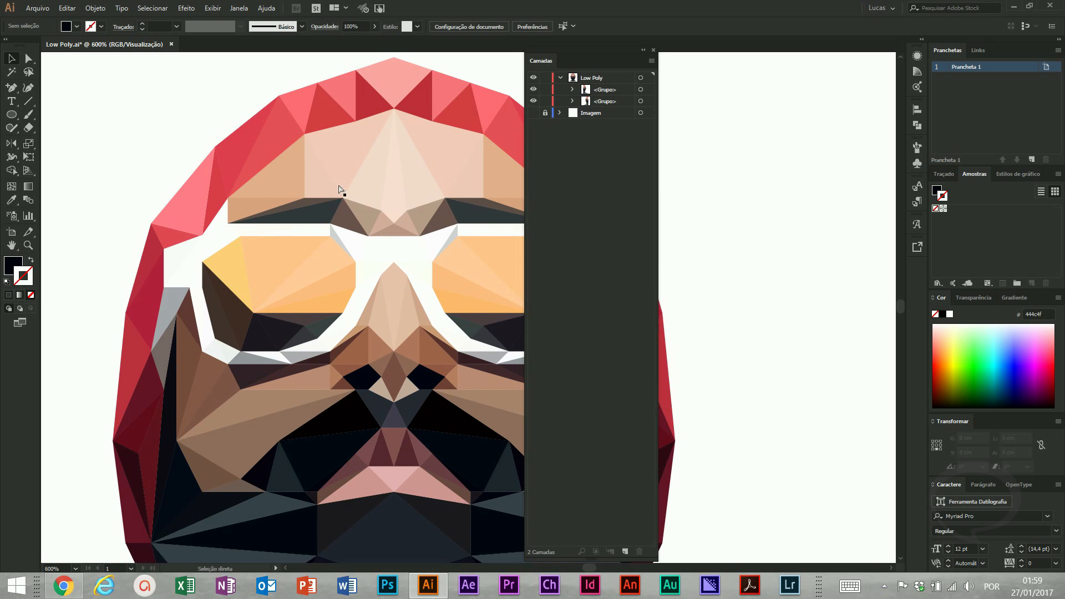
key("ctrl+minus")
left_click_drag(271, 225, 249, 186)
key("ctrl+minus")
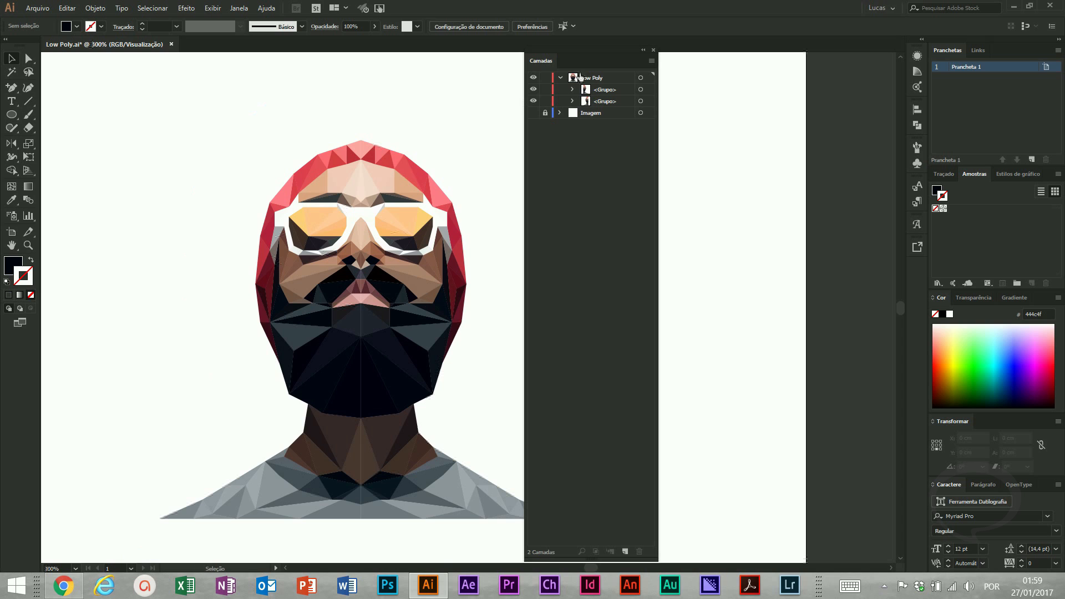
Dock the floating Layers panel below the Character panel, frame the whole portrait and save the document
left_click_drag(585, 62, 964, 566)
left_click_drag(641, 386, 695, 393)
key("ctrl+space")
left_click_drag(191, 115, 749, 546)
left_click_drag(708, 473, 680, 461)
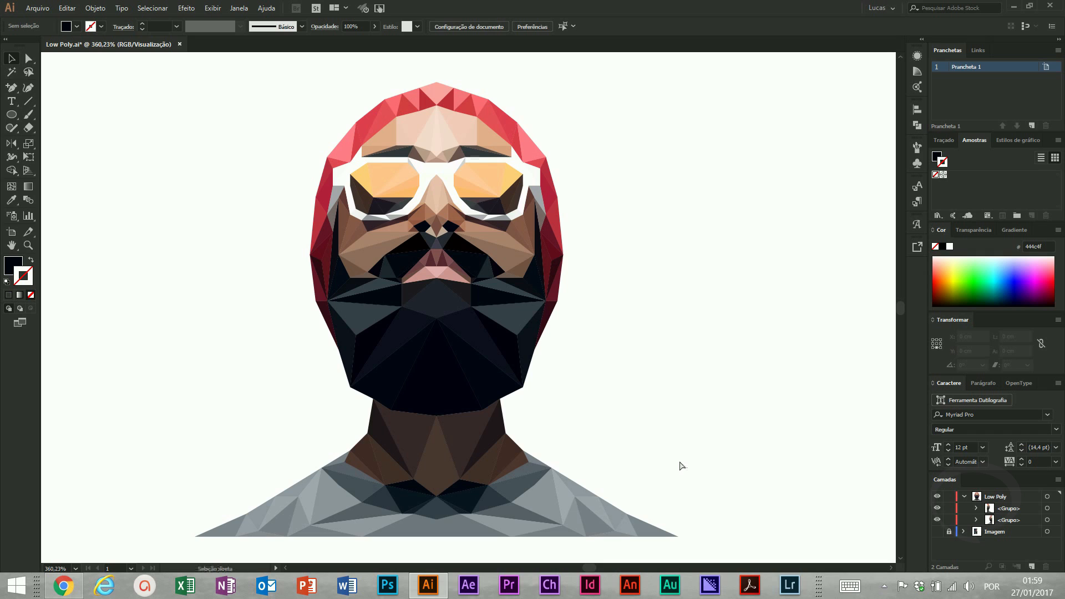
key("ctrl+s")
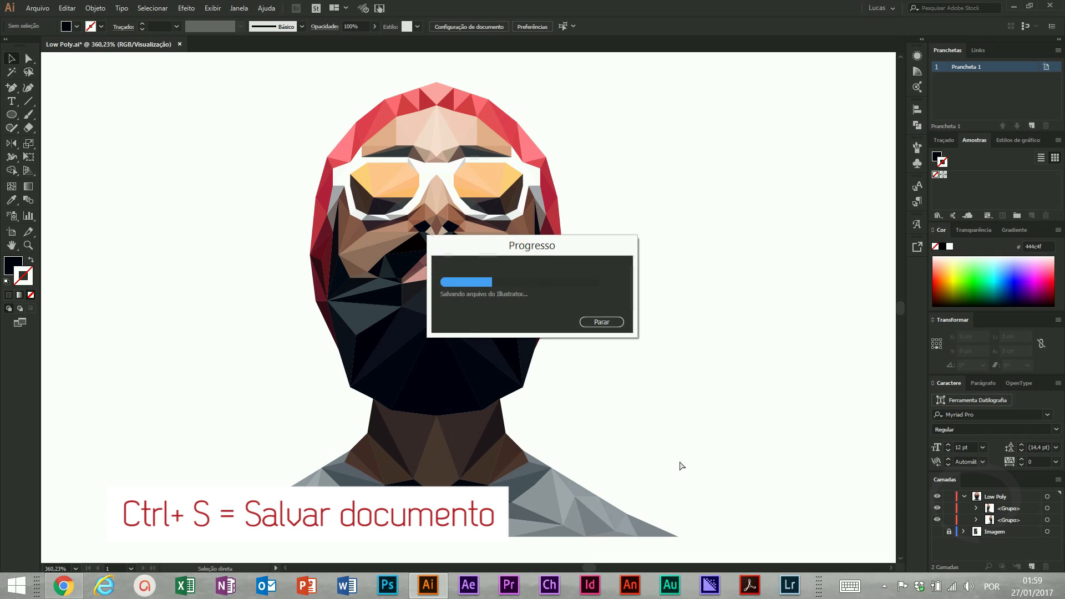
Examine the joined portrait up close, from the glasses down to the beard, and as a whole
key("ctrl+space")
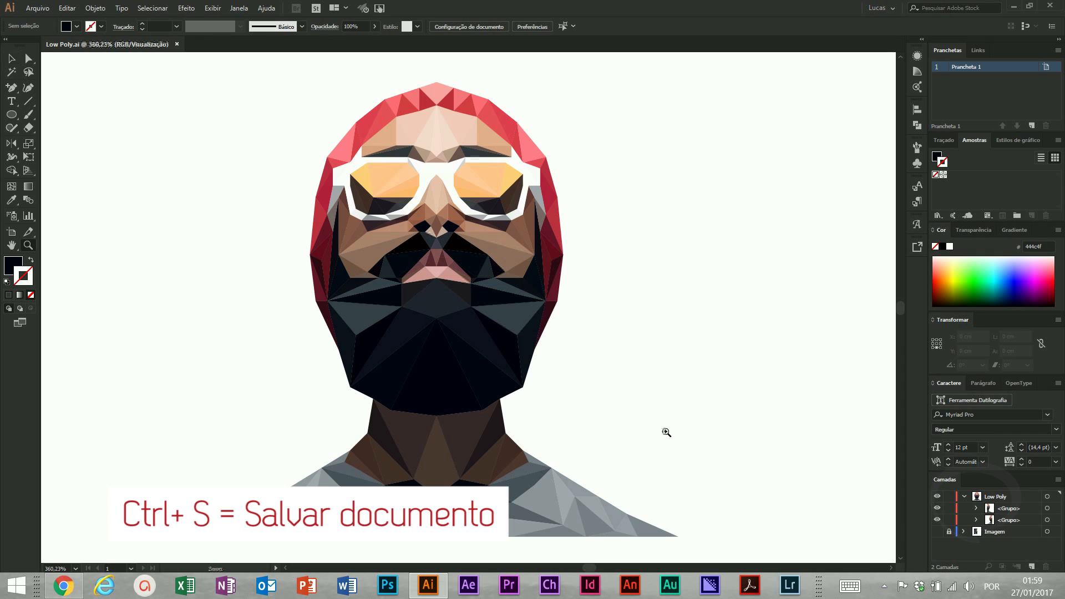
left_click_drag(260, 156, 642, 440)
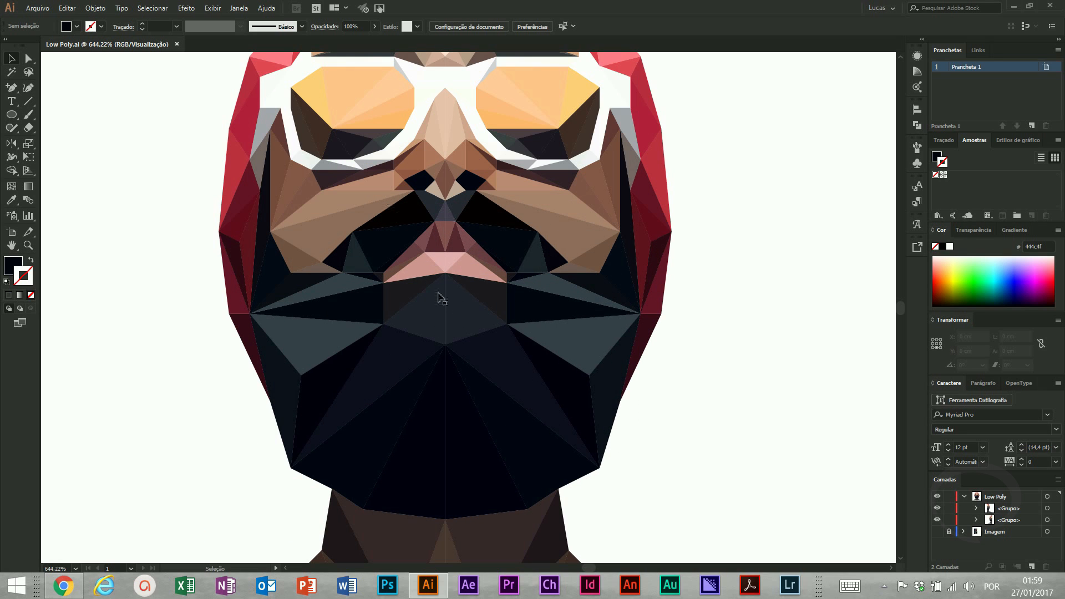
scroll(439, 298, "down", 5)
key("space")
left_click_drag(455, 290, 455, 447)
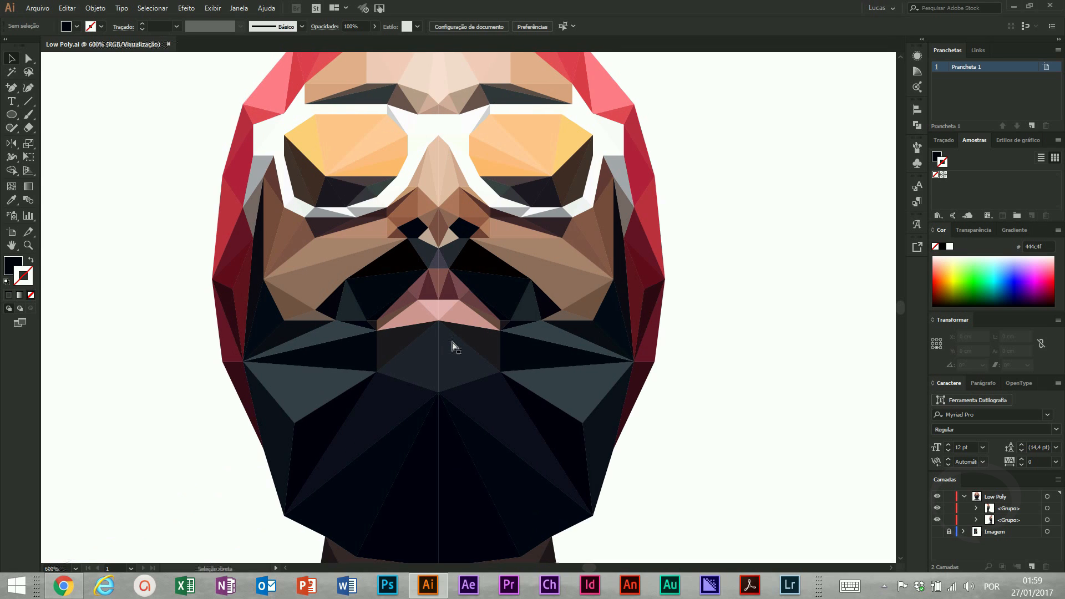
key("ctrl+minus")
key("ctrl+minus")
key("ctrl+minus")
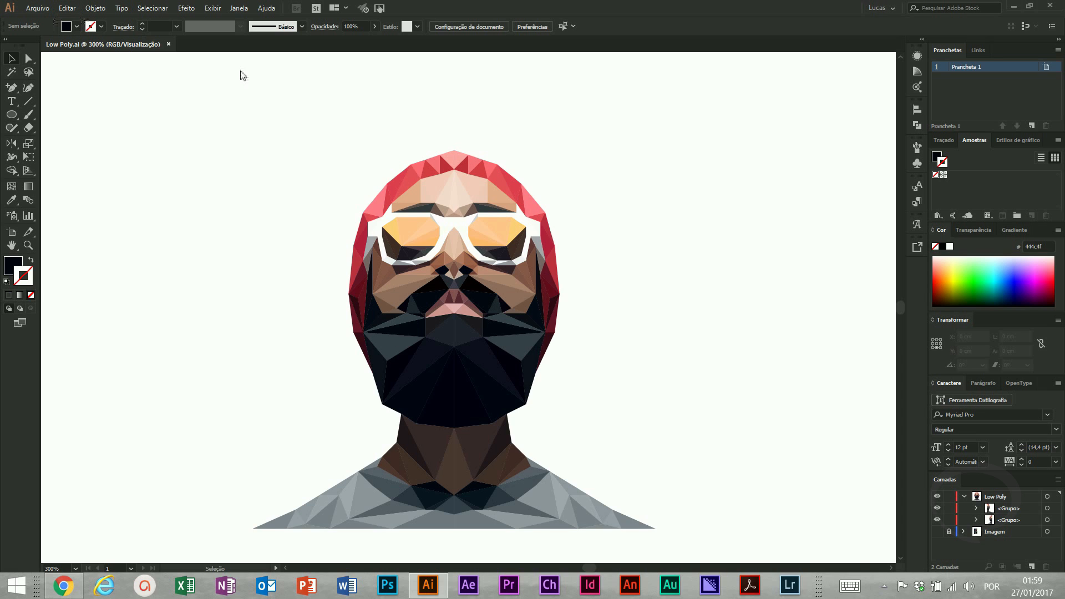
left_click_drag(278, 112, 637, 434)
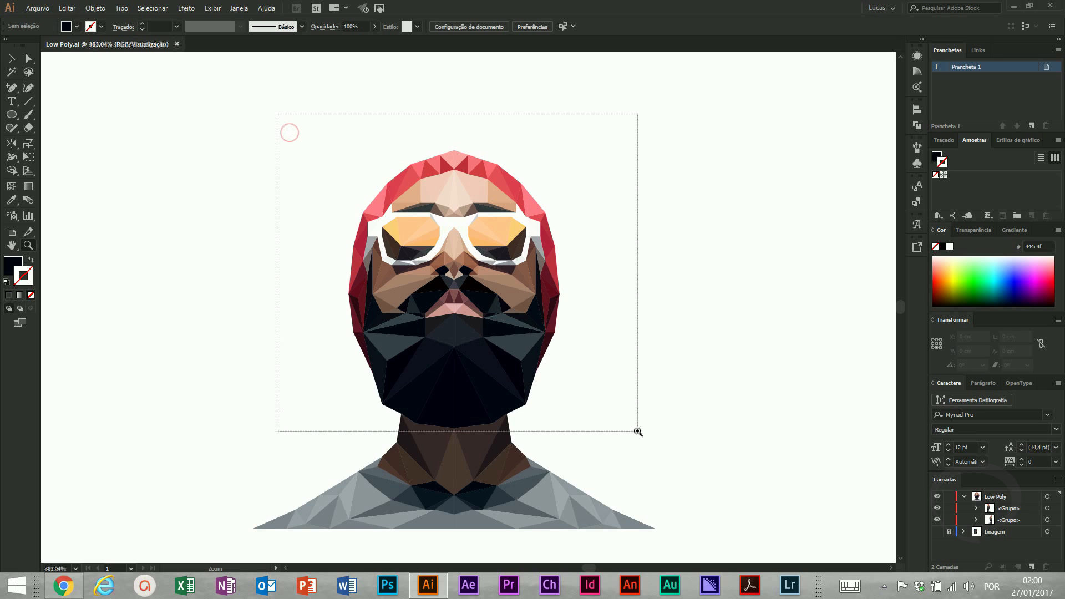
scroll(416, 288, "down", 5)
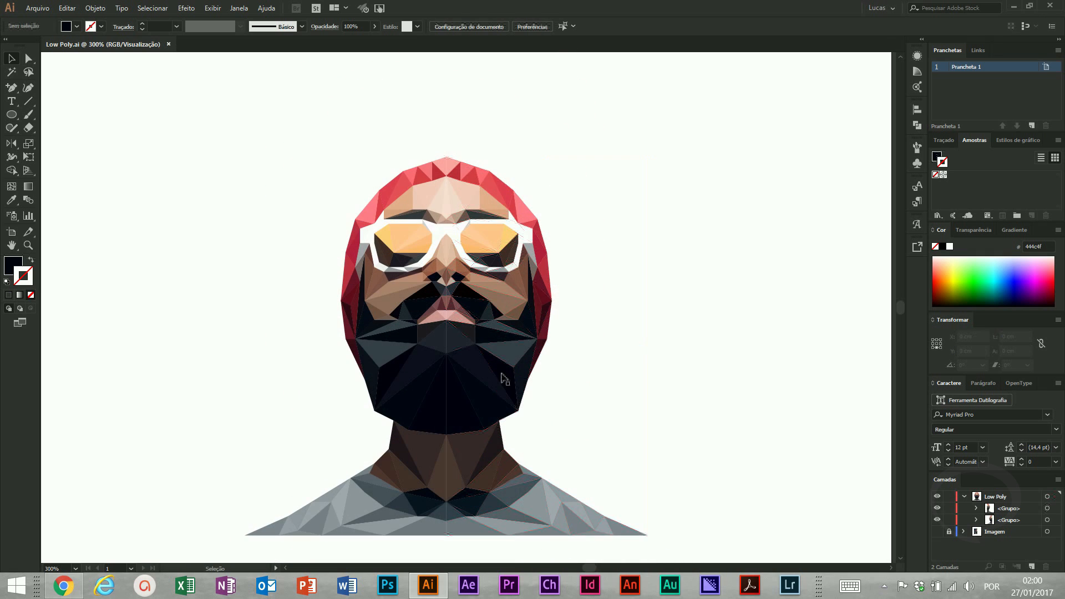
Give the mirrored half of the portrait a black stroke and no fill
left_click(502, 377)
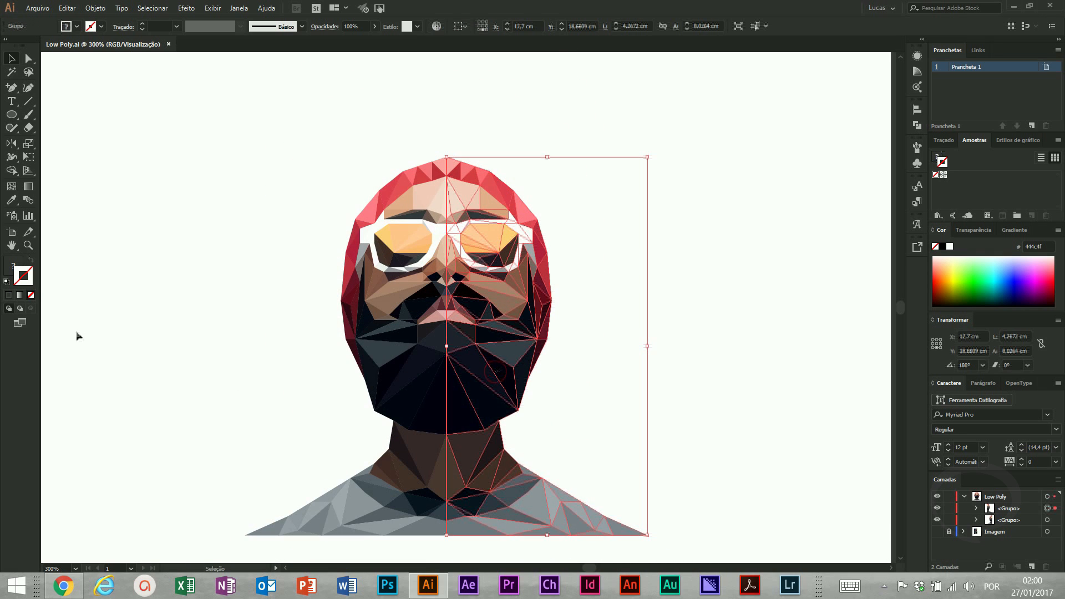
left_click(942, 248)
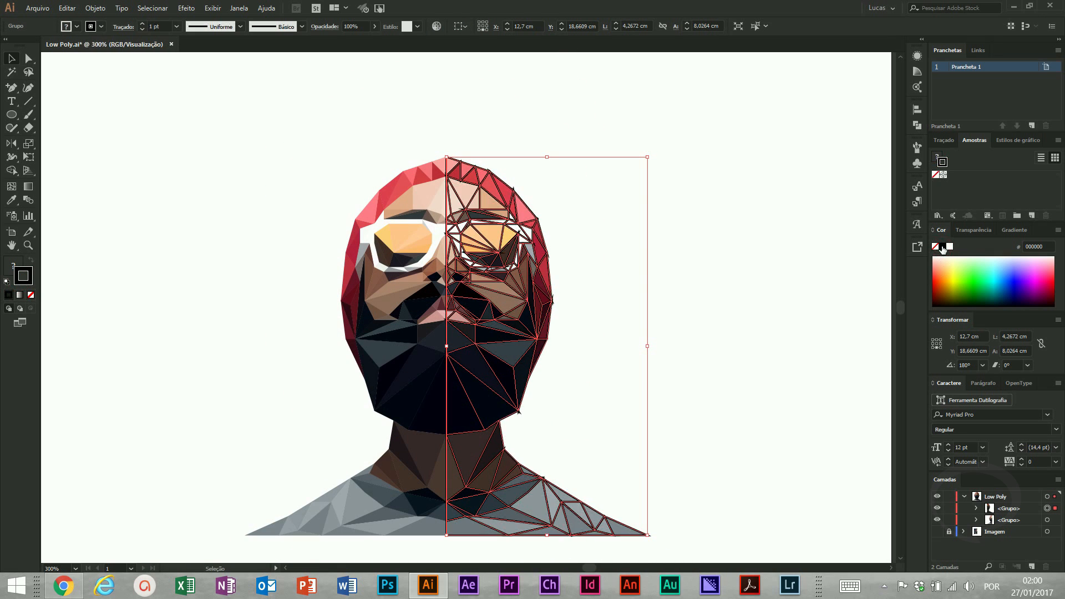
left_click(7, 271)
left_click(32, 295)
left_click(83, 316)
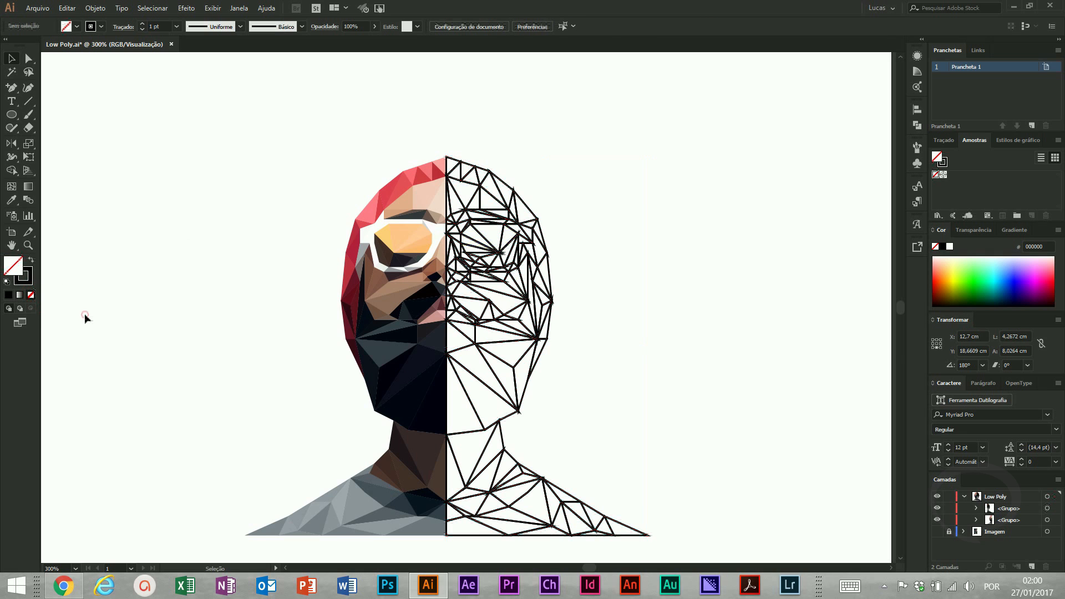
Set the stroke weight of the mirrored wireframe half to 0.25 pt
left_click_drag(501, 535, 485, 562)
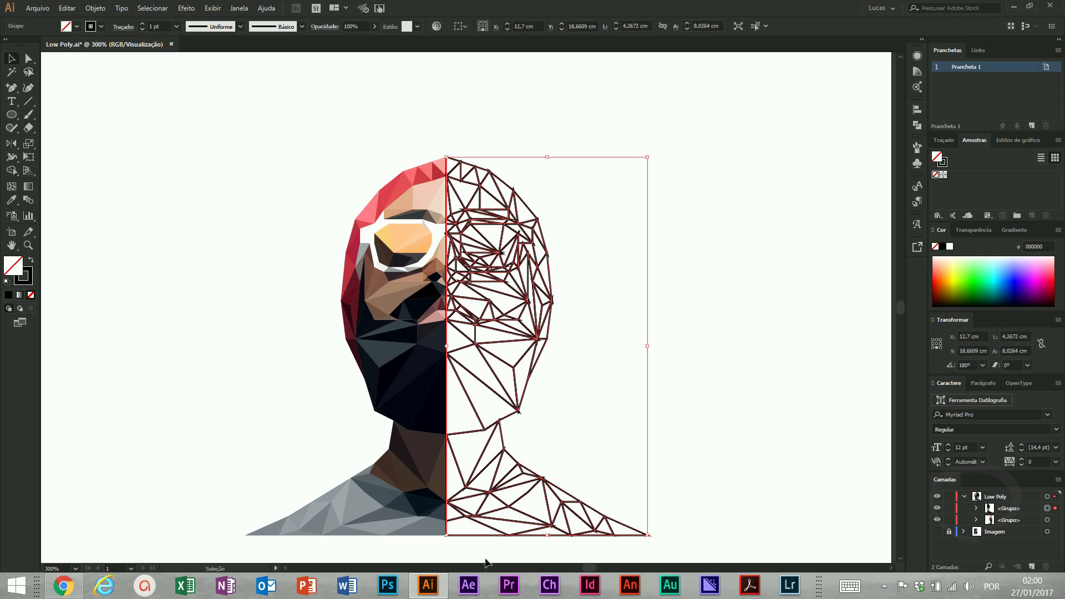
left_click(149, 26)
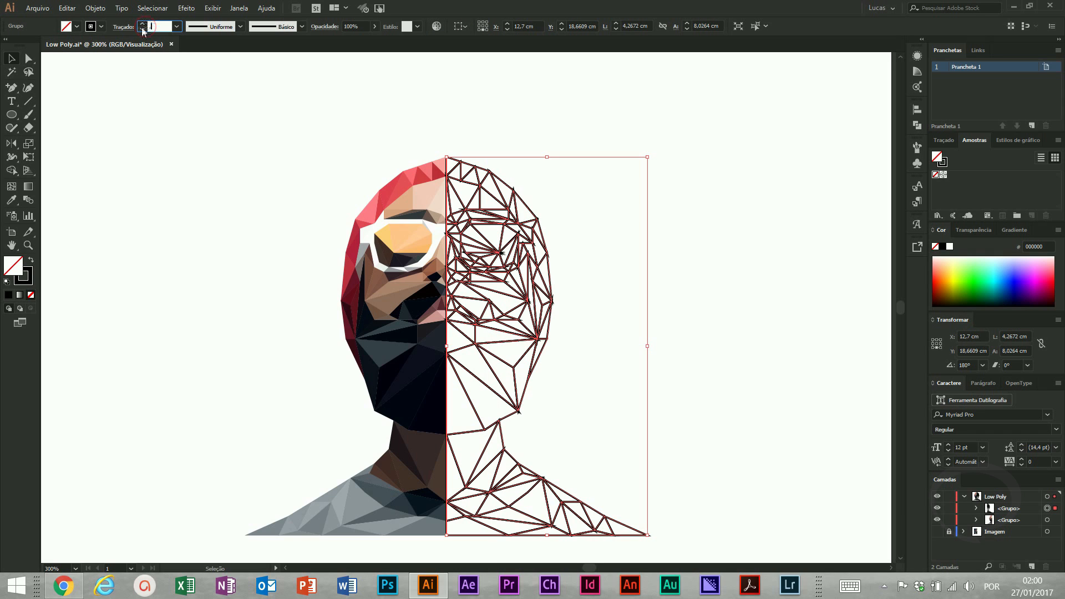
type(",25")
key("Return")
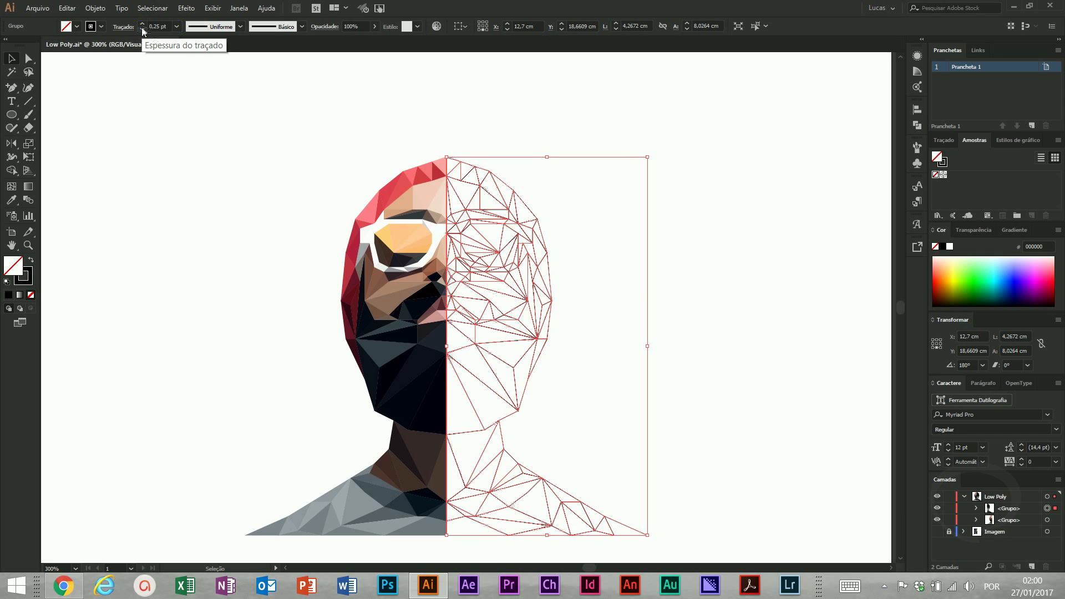
Undo the 0.25 pt stroke weight and the fill removal on the mirrored half of the portrait
left_click(656, 194)
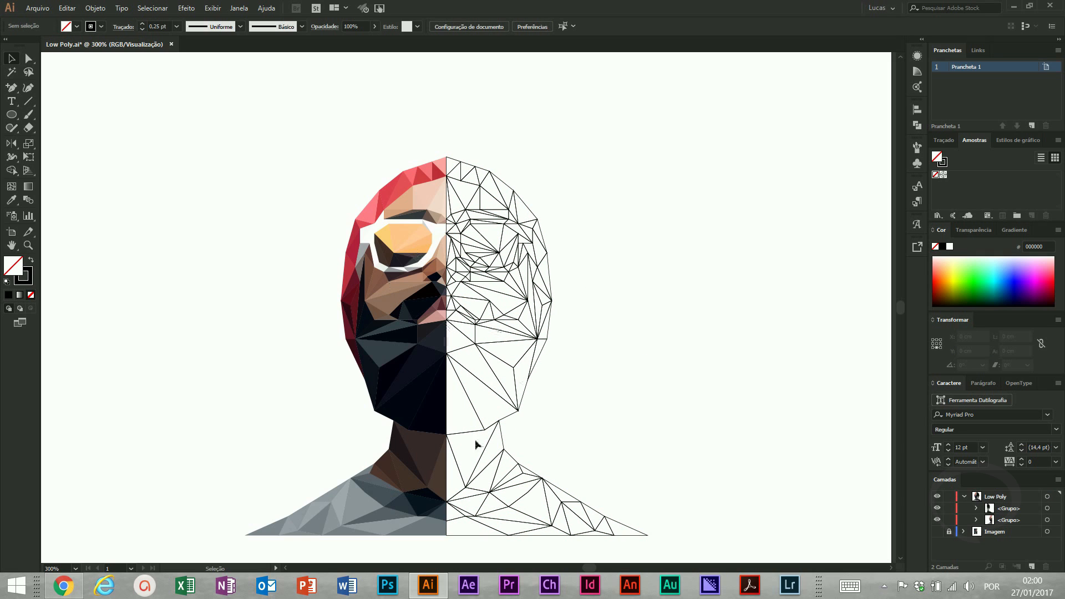
key("a")
key("ctrl+z")
key("ctrl+z")
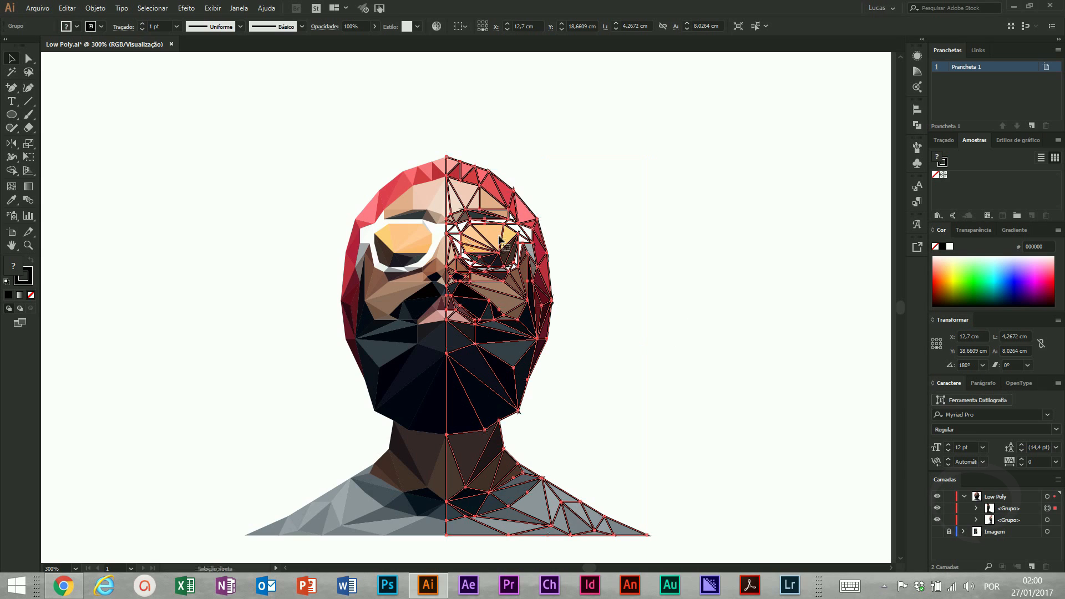
Give the mirrored half a white 0.5 pt stroke with round corner joins, keeping its coloured fills
left_click(18, 283)
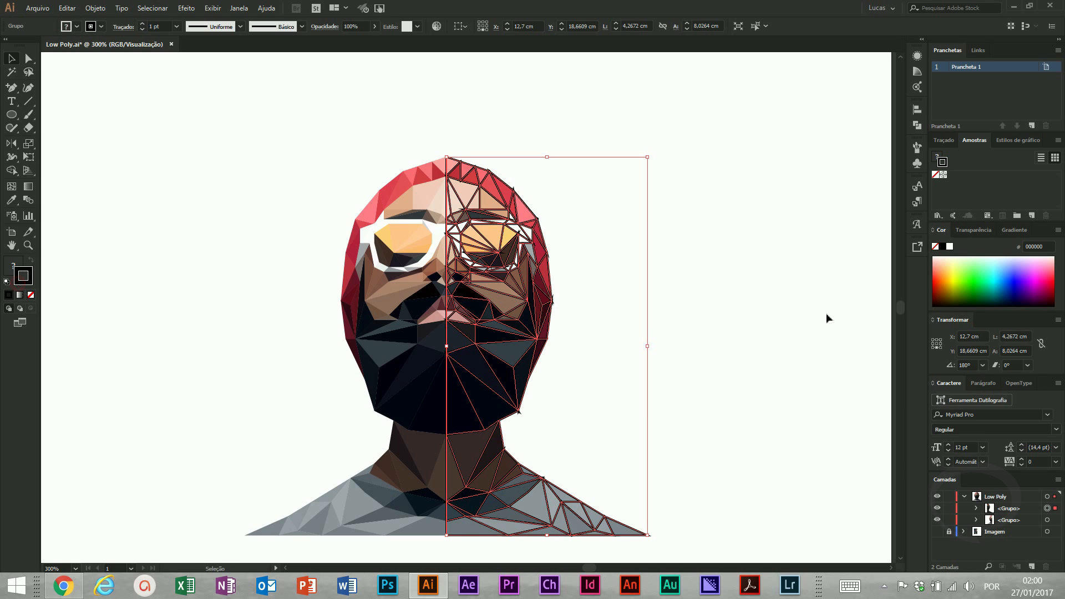
left_click(949, 247)
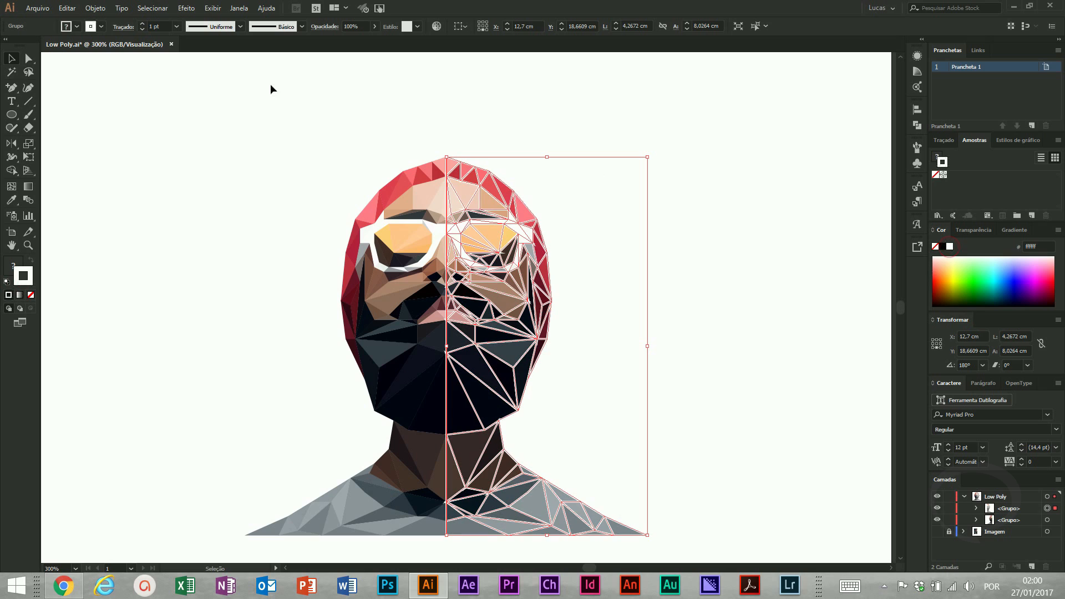
left_click(121, 28)
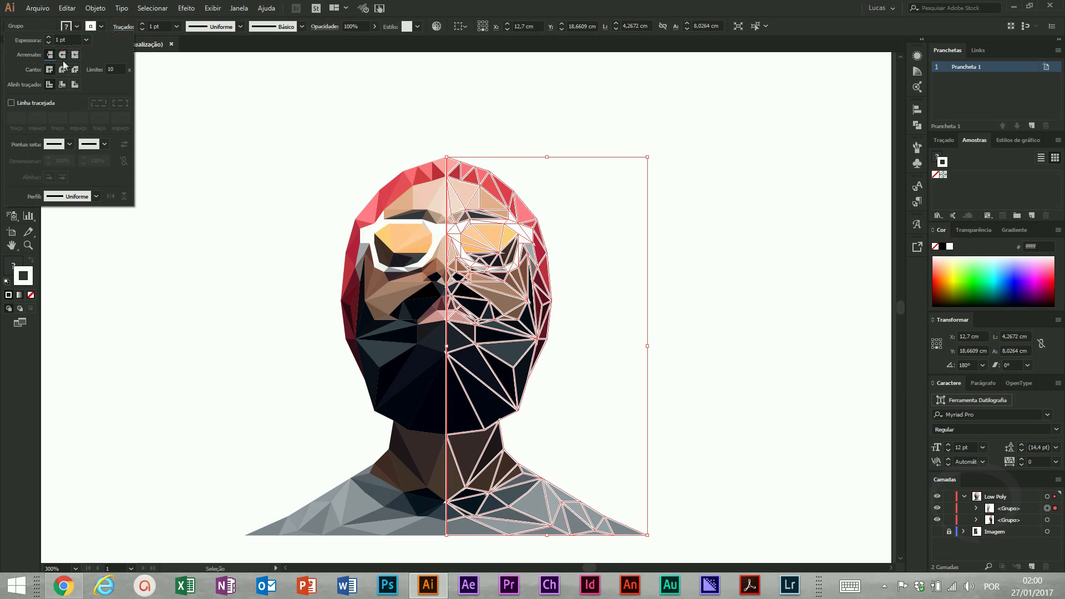
left_click(63, 70)
left_click(55, 40)
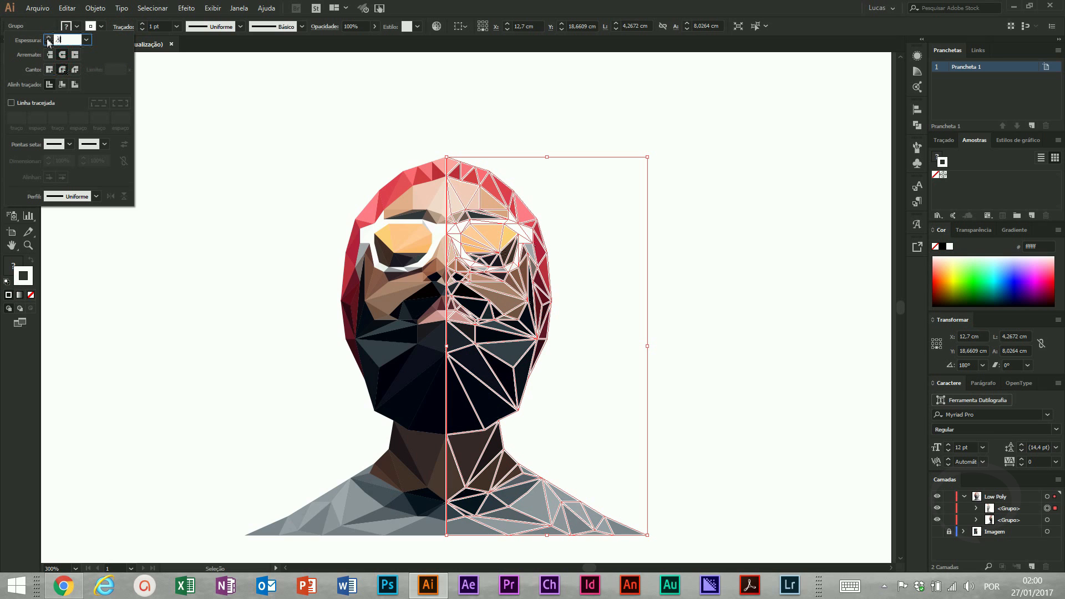
type(",5")
key("Return")
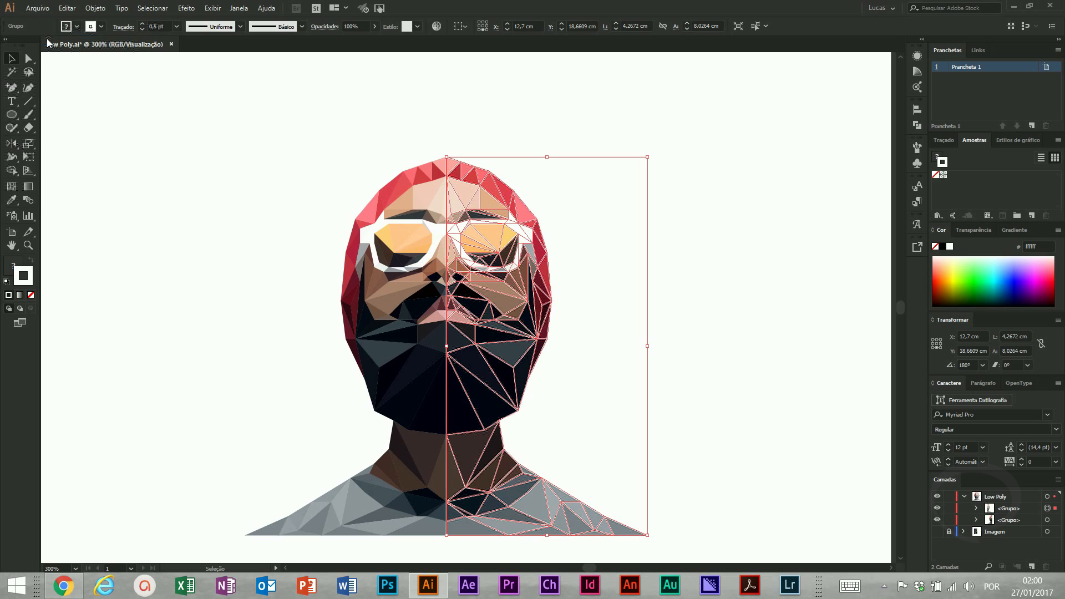
left_click(682, 246)
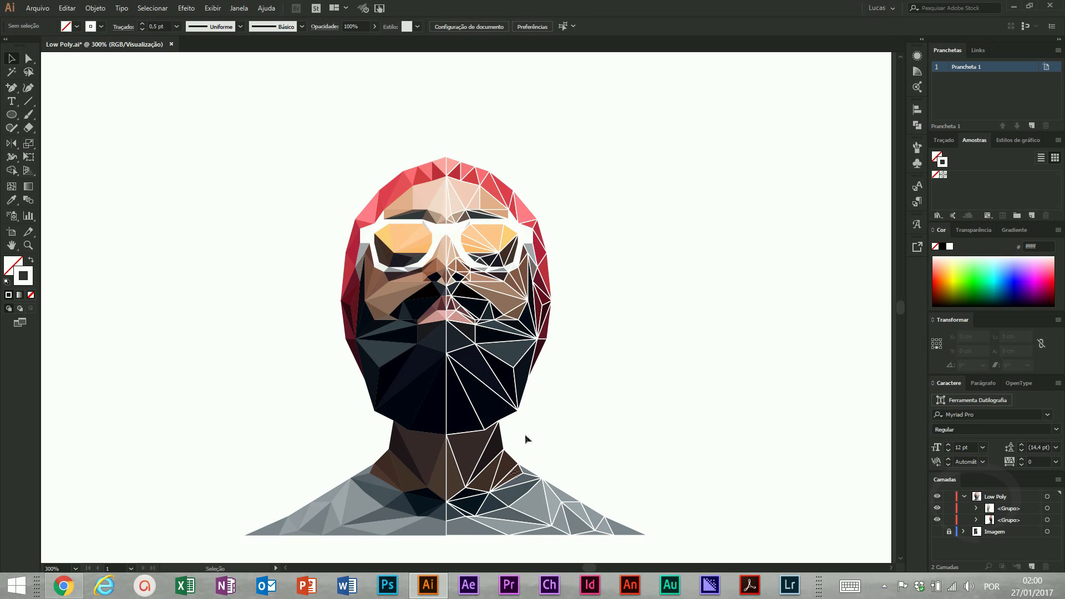
Remove the stroke from the mirrored half of the portrait
left_click(541, 338)
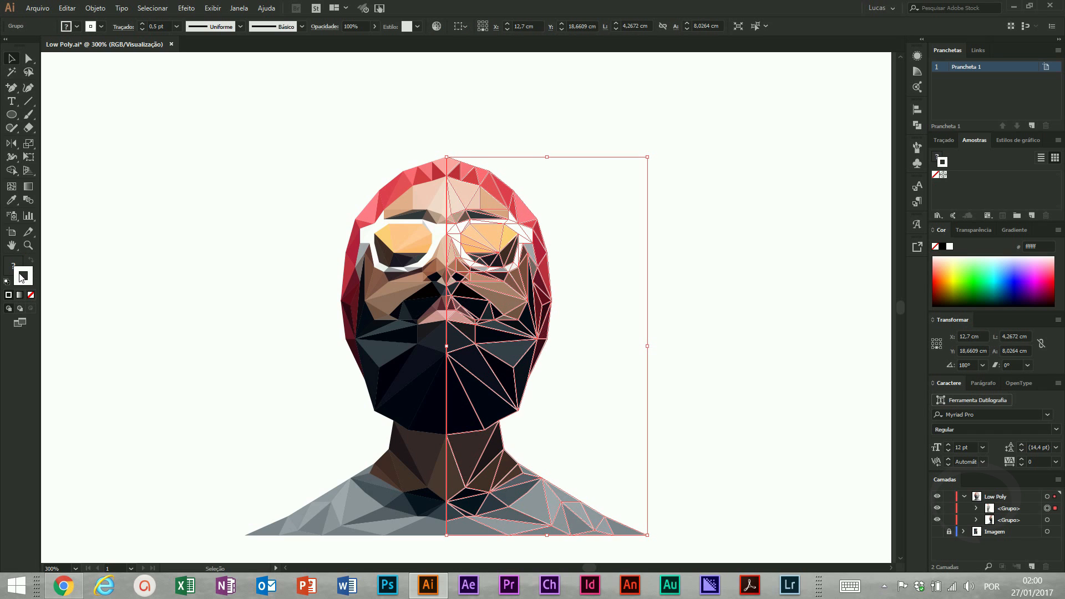
left_click(31, 297)
left_click(83, 315)
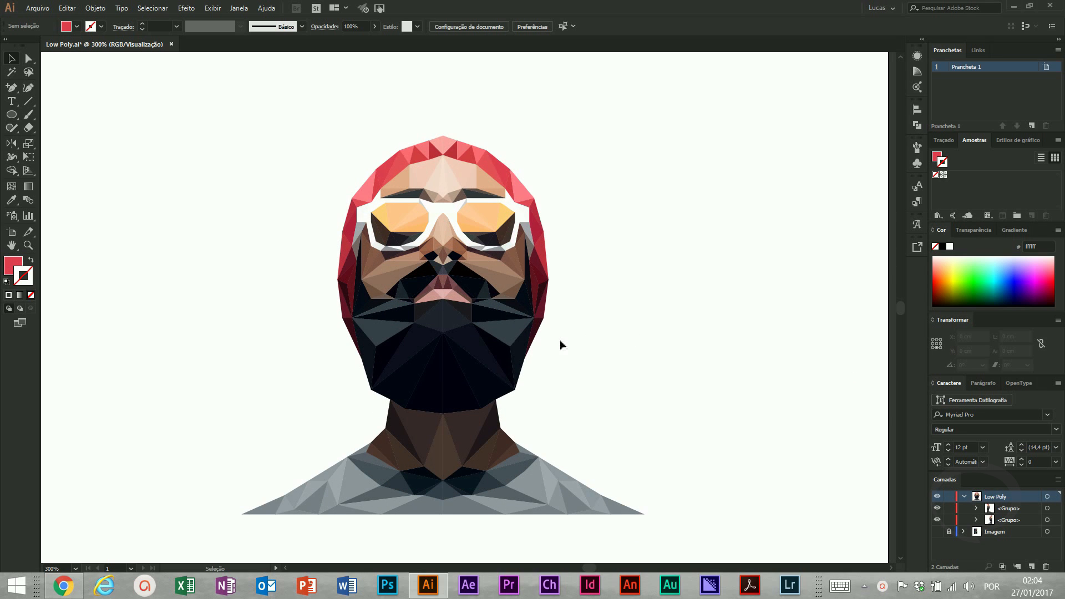
Switch to Chrome and look through the articles on the Design Culture homepage, from the featured posts down and back up
left_click(75, 576)
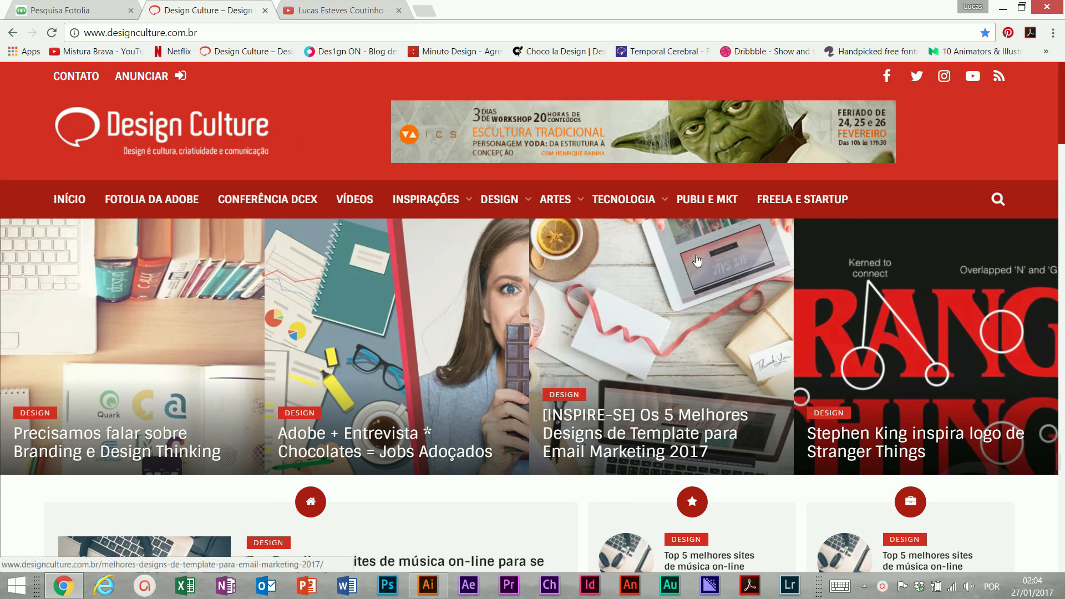
scroll(398, 408, "down", 8)
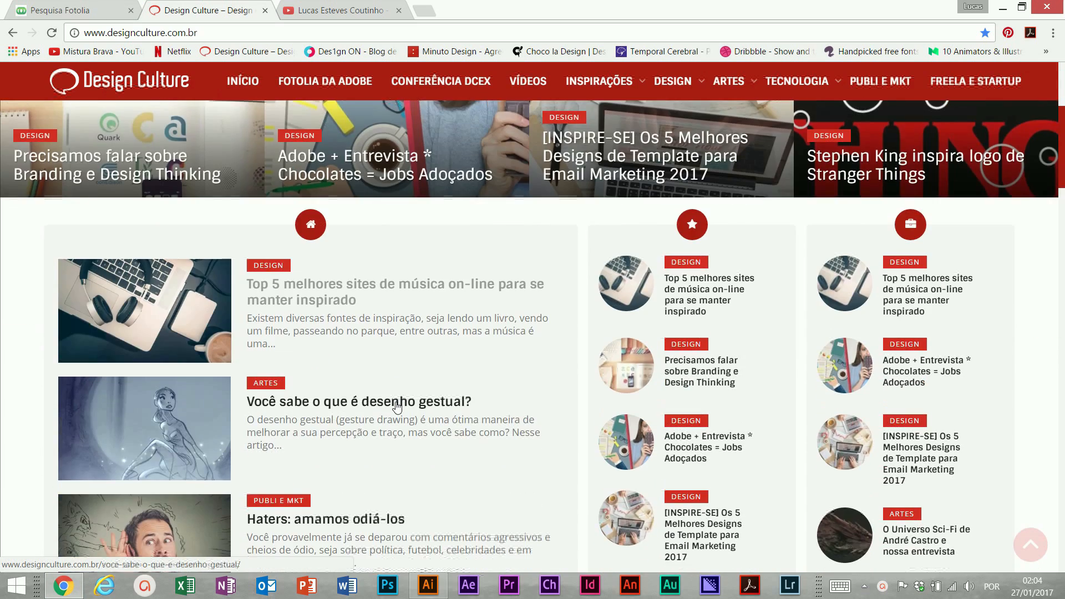
scroll(397, 408, "down", 3)
scroll(397, 408, "down", 6)
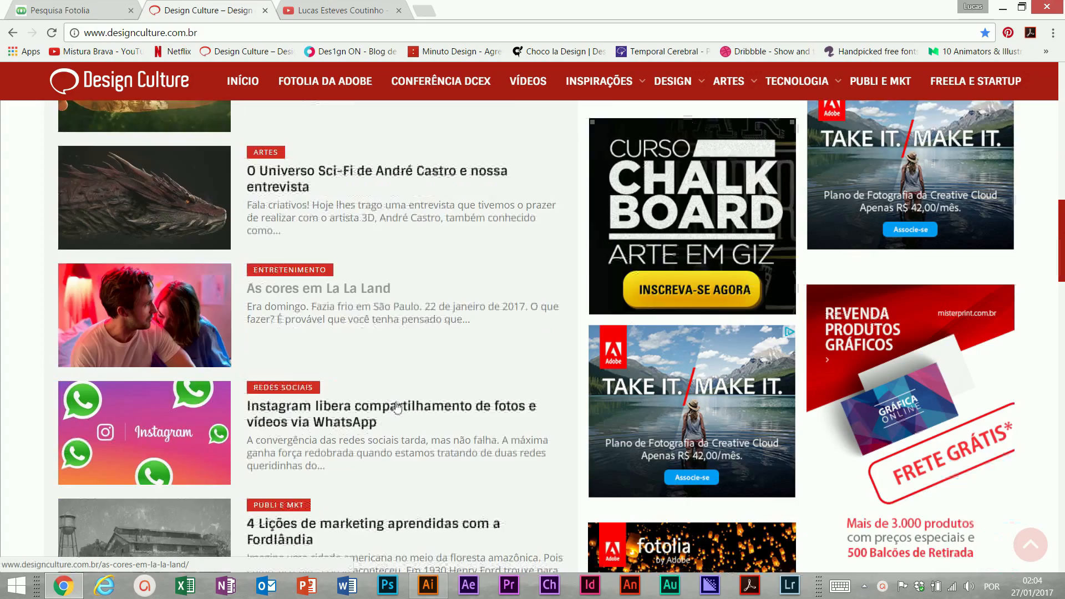
scroll(398, 408, "down", 12)
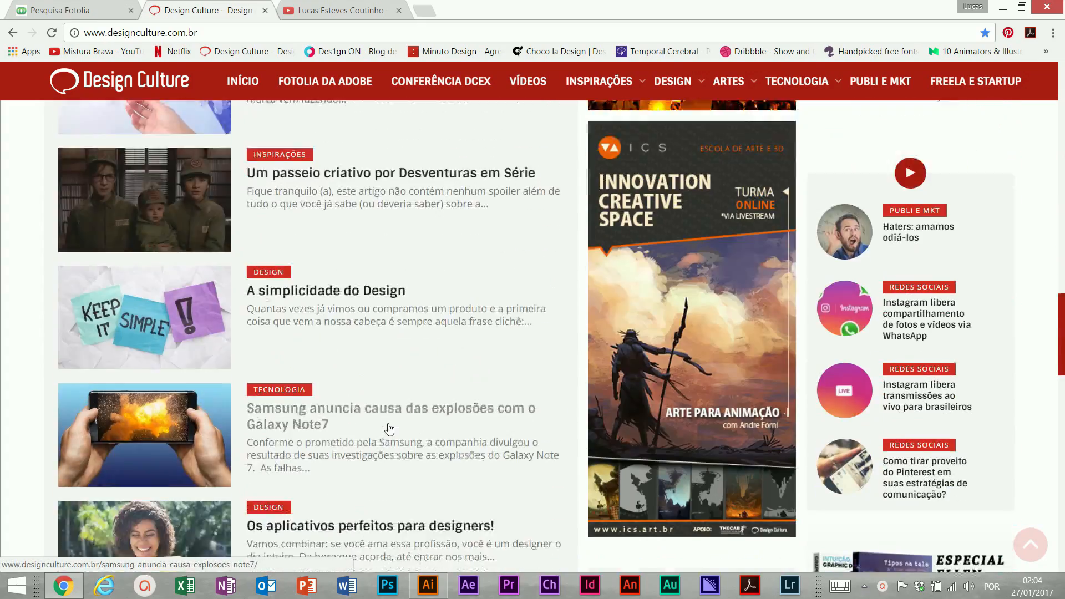
scroll(391, 428, "down", 5)
scroll(321, 474, "up", 20)
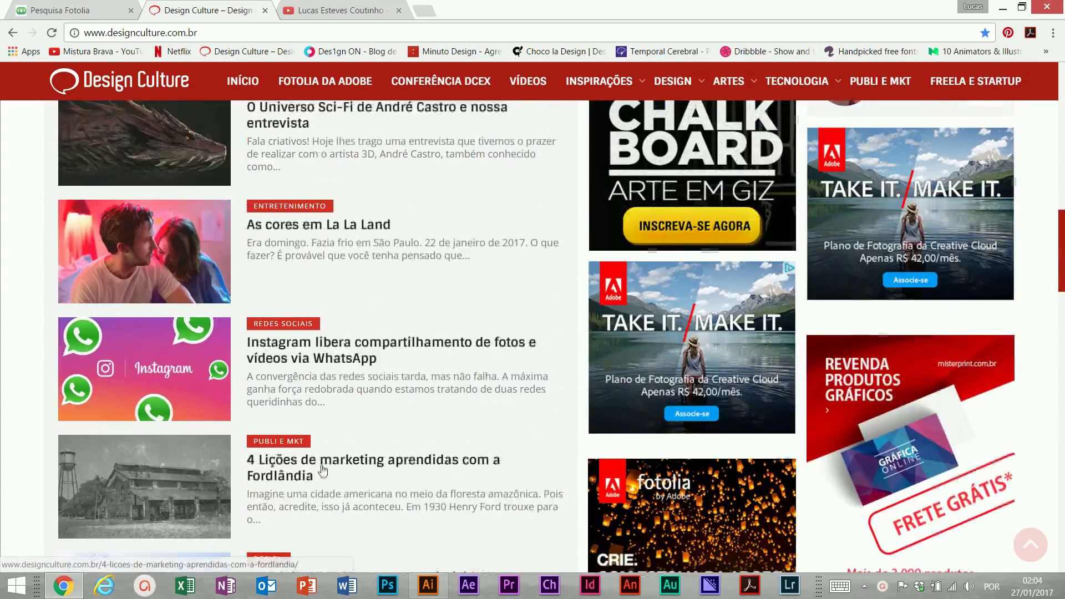
scroll(321, 469, "up", 10)
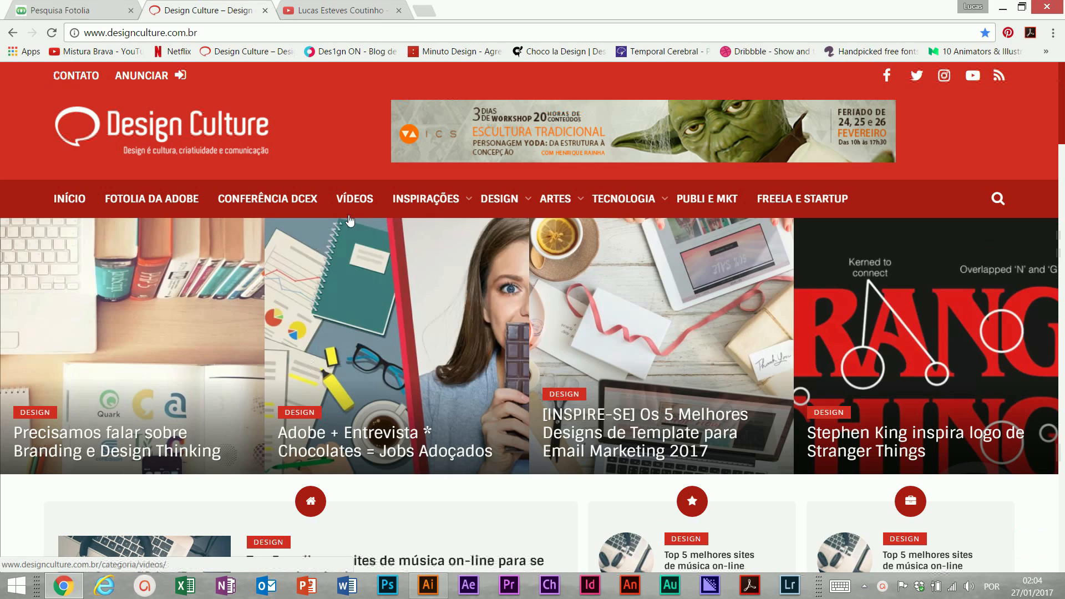
mouse_move(363, 203)
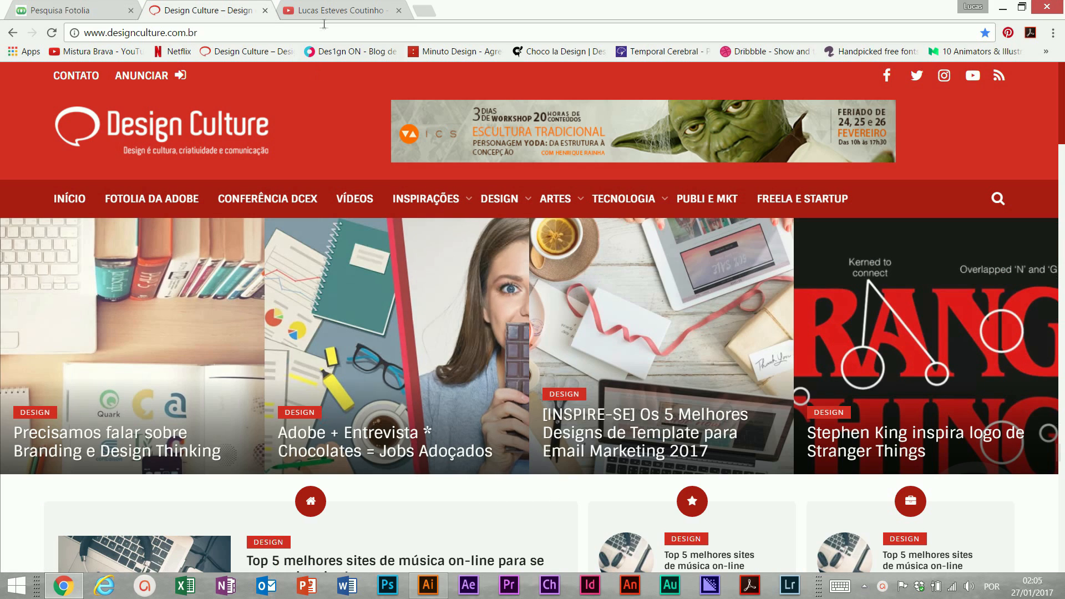
Look over the open YouTube channel page and return to the portrait in Illustrator
left_click(329, 7)
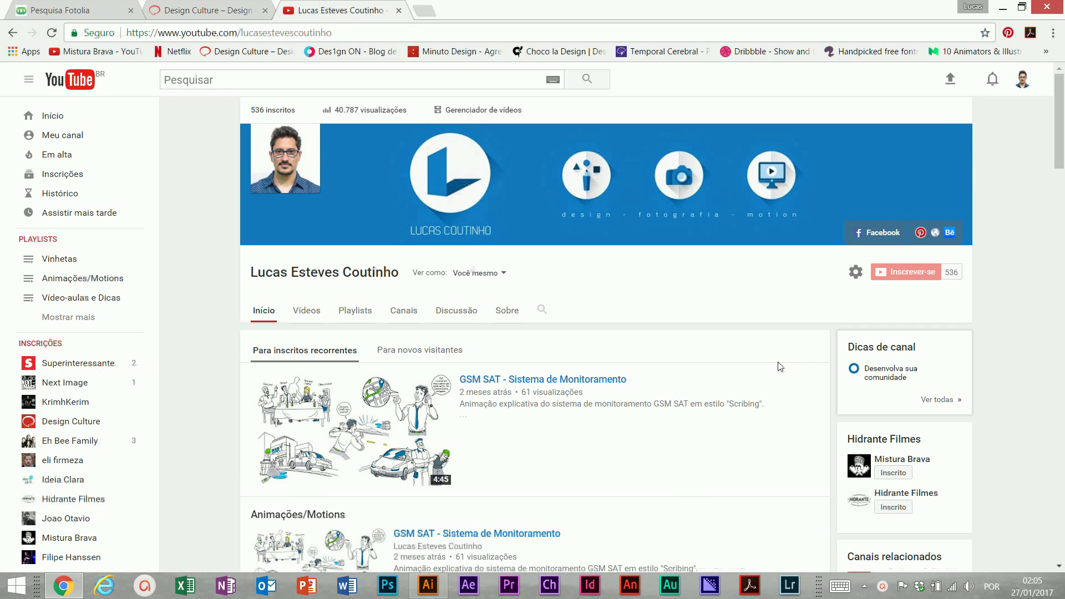
scroll(665, 430, "down", 9)
scroll(660, 435, "up", 10)
left_click(211, 5)
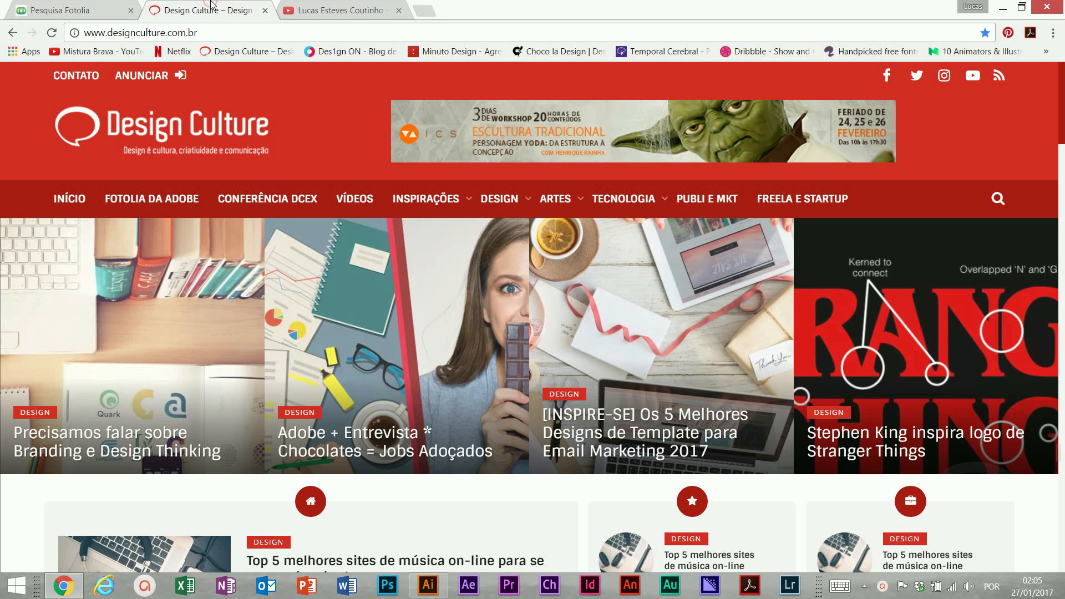
left_click(436, 591)
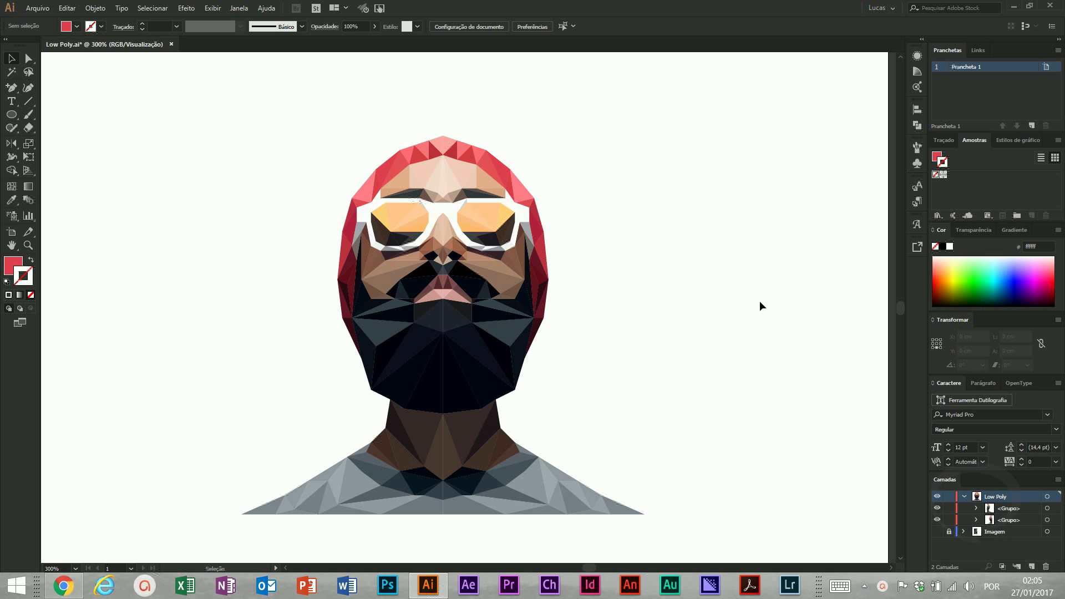